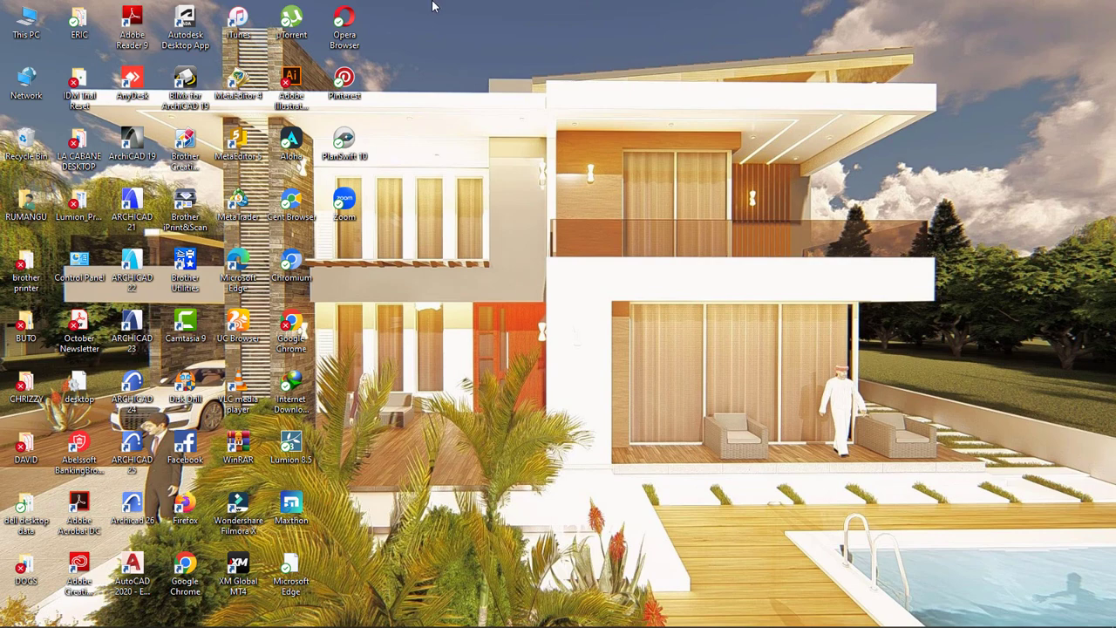
Step: Refresh the desktop three times, then bring the BILLS OF QUANTITIES workbook to the front
{"action": "right_click", "coordinate": [430, 3]}
{"action": "left_click", "coordinate": [489, 41]}
{"action": "right_click", "coordinate": [510, 186]}
{"action": "left_click", "coordinate": [561, 230]}
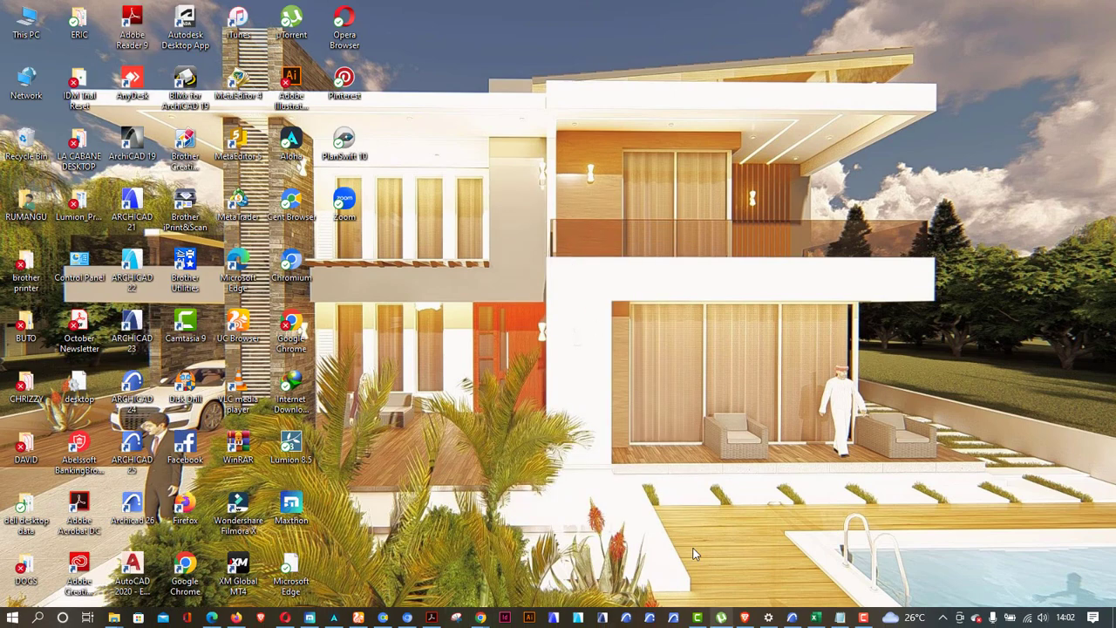
{"action": "right_click", "coordinate": [466, 89]}
{"action": "left_click", "coordinate": [503, 130]}
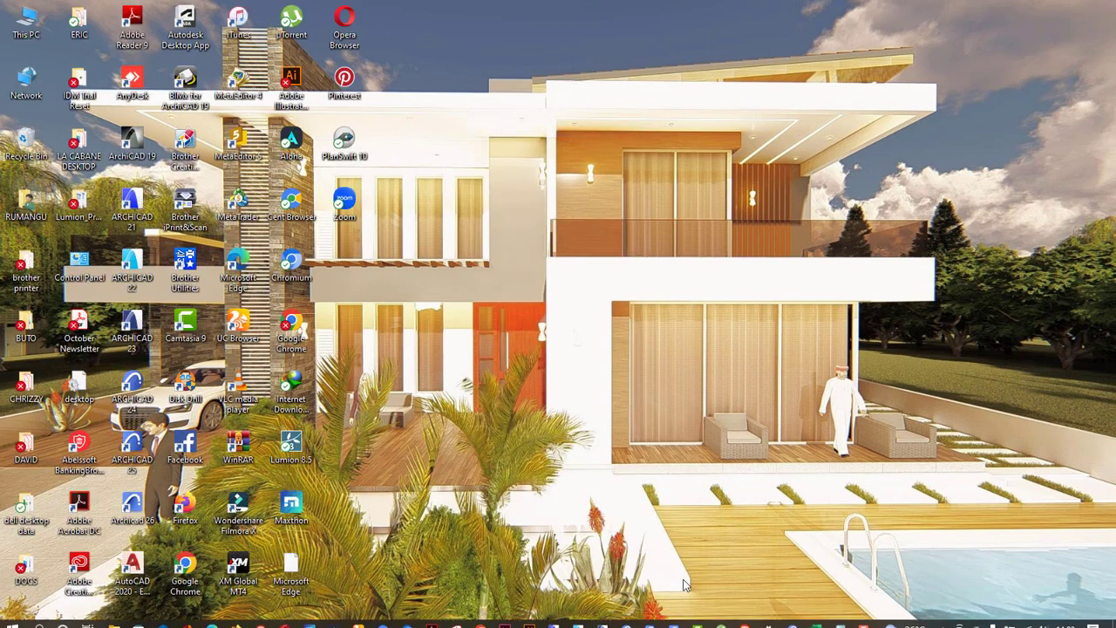
{"action": "left_click", "coordinate": [815, 617]}
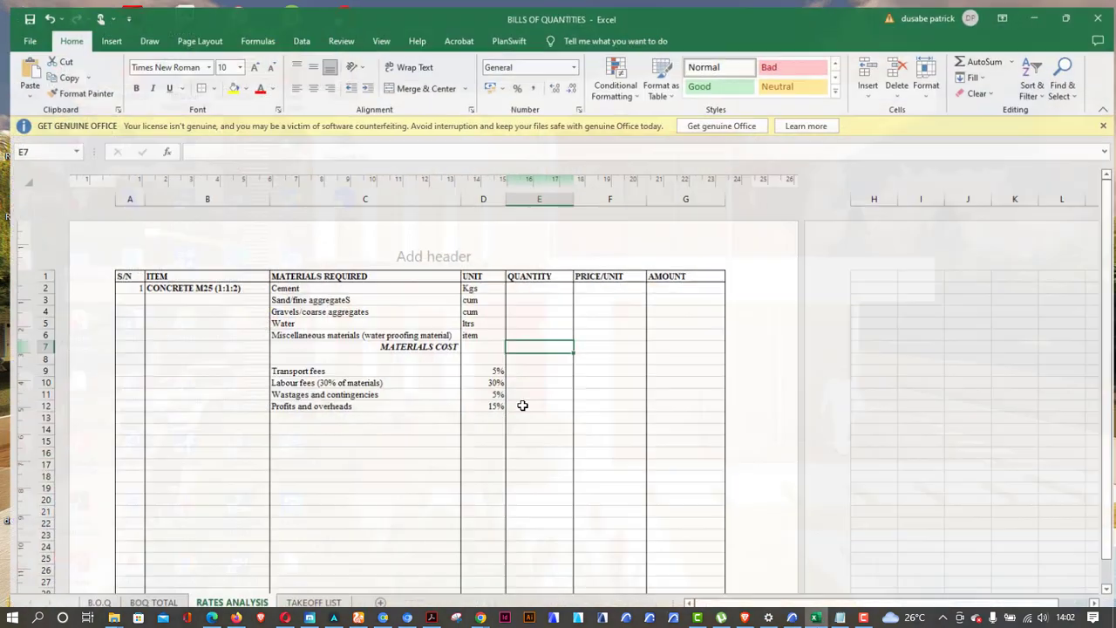
{"action": "left_click", "coordinate": [91, 602]}
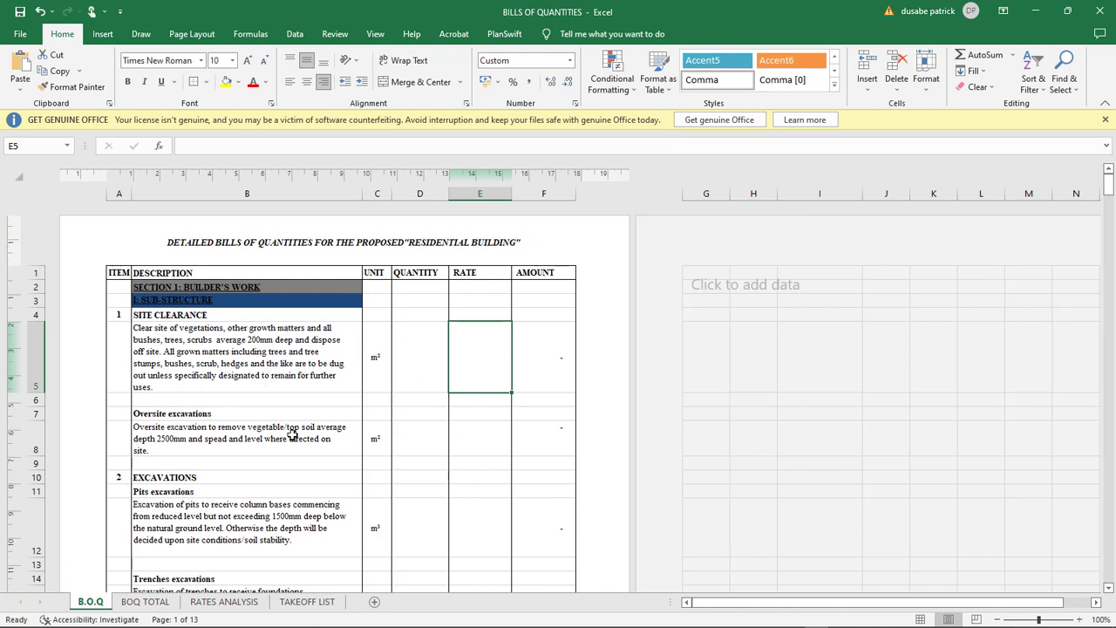
{"action": "left_click_drag", "start_coordinate": [429, 323], "coordinate": [442, 451]}
{"action": "left_click_drag", "start_coordinate": [498, 304], "coordinate": [511, 466]}
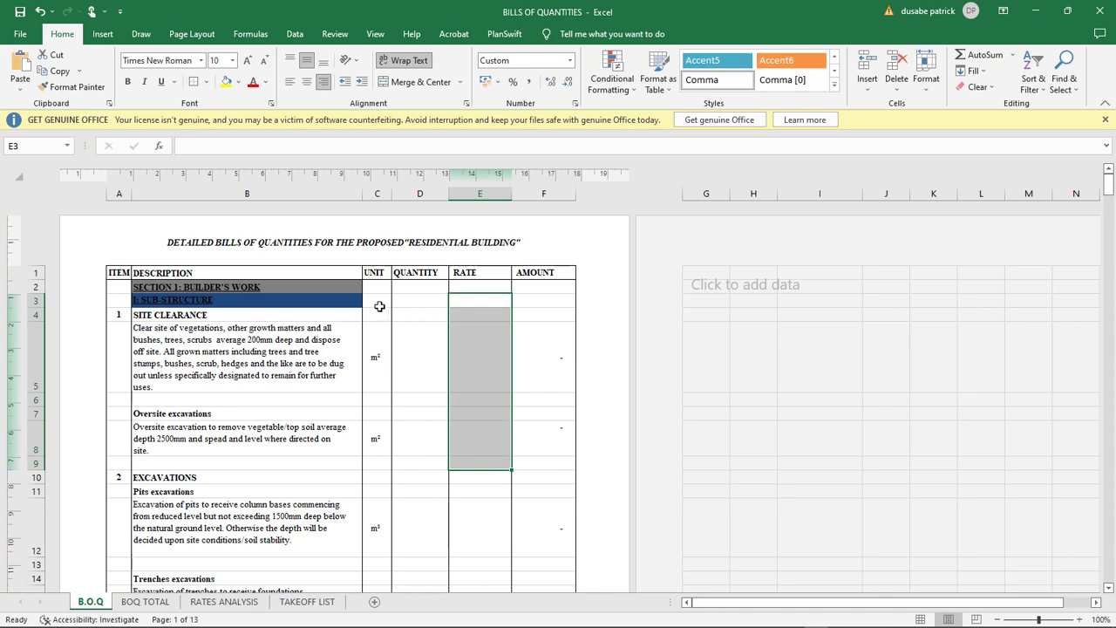
{"action": "scroll", "coordinate": [294, 300], "scroll_direction": "down", "scroll_amount": 2}
{"action": "scroll", "coordinate": [294, 300], "scroll_direction": "down", "scroll_amount": 2}
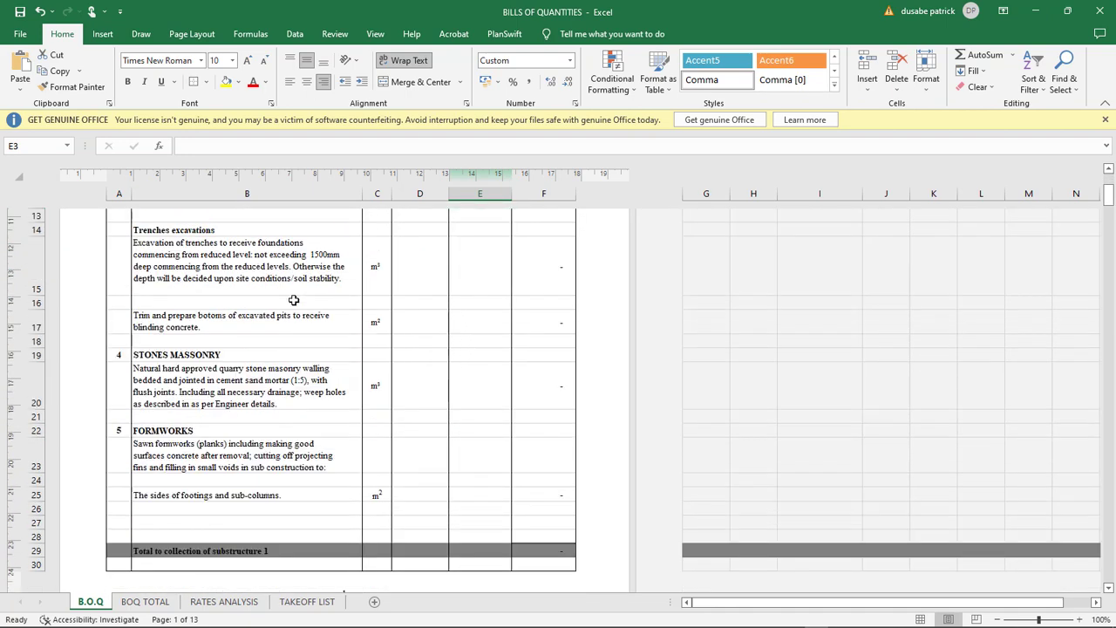
{"action": "scroll", "coordinate": [294, 300], "scroll_direction": "down", "scroll_amount": 3}
{"action": "scroll", "coordinate": [292, 301], "scroll_direction": "up", "scroll_amount": 3}
{"action": "scroll", "coordinate": [291, 301], "scroll_direction": "up", "scroll_amount": 3}
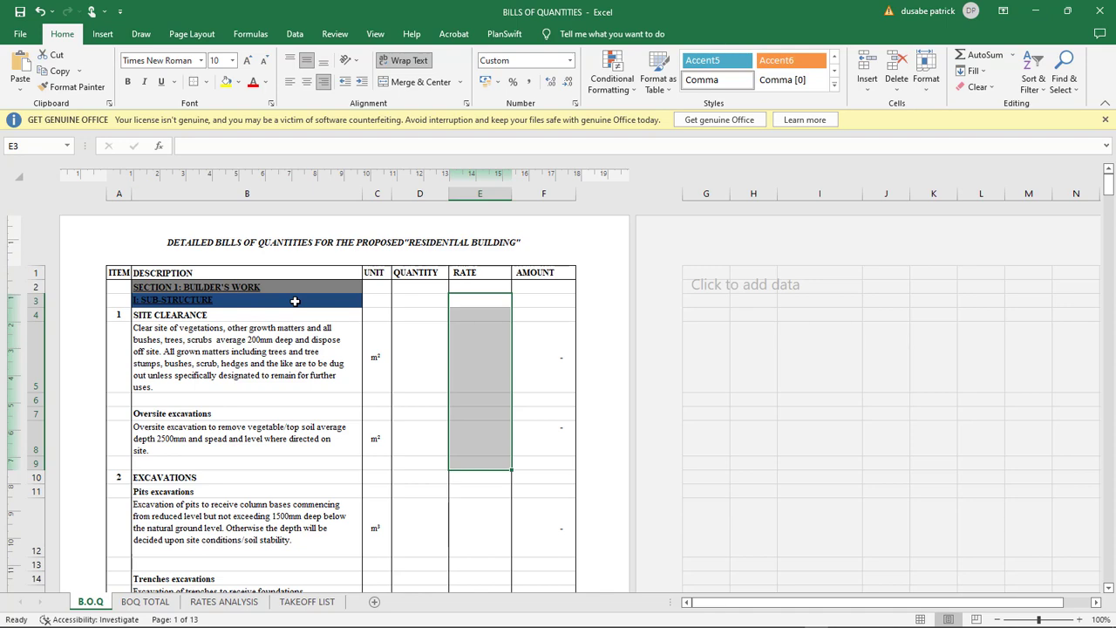
{"action": "scroll", "coordinate": [299, 307], "scroll_direction": "down", "scroll_amount": 2}
{"action": "scroll", "coordinate": [307, 313], "scroll_direction": "up", "scroll_amount": 2}
{"action": "left_click", "coordinate": [410, 339]}
{"action": "left_click", "coordinate": [469, 361]}
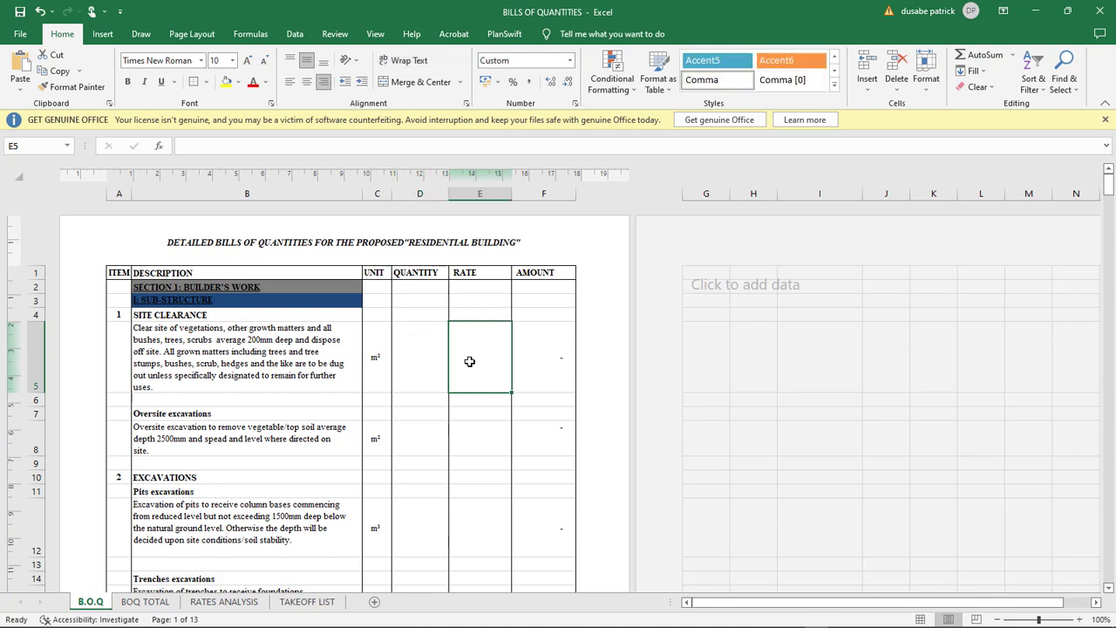
{"action": "left_click", "coordinate": [537, 376]}
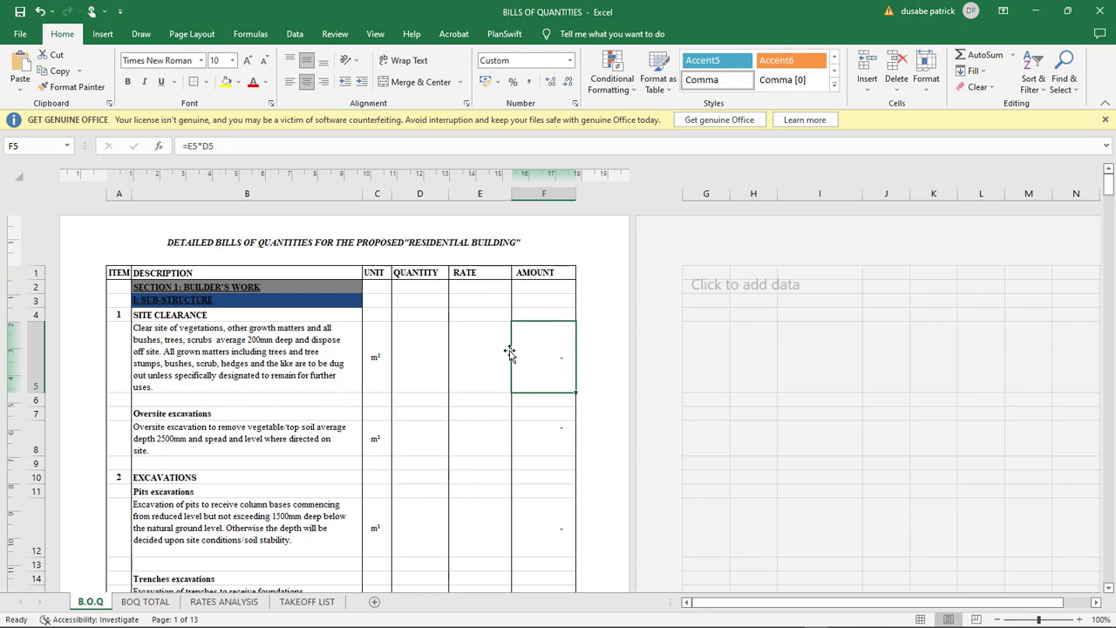
{"action": "left_click_drag", "start_coordinate": [474, 294], "coordinate": [476, 357]}
{"action": "left_click", "coordinate": [477, 357]}
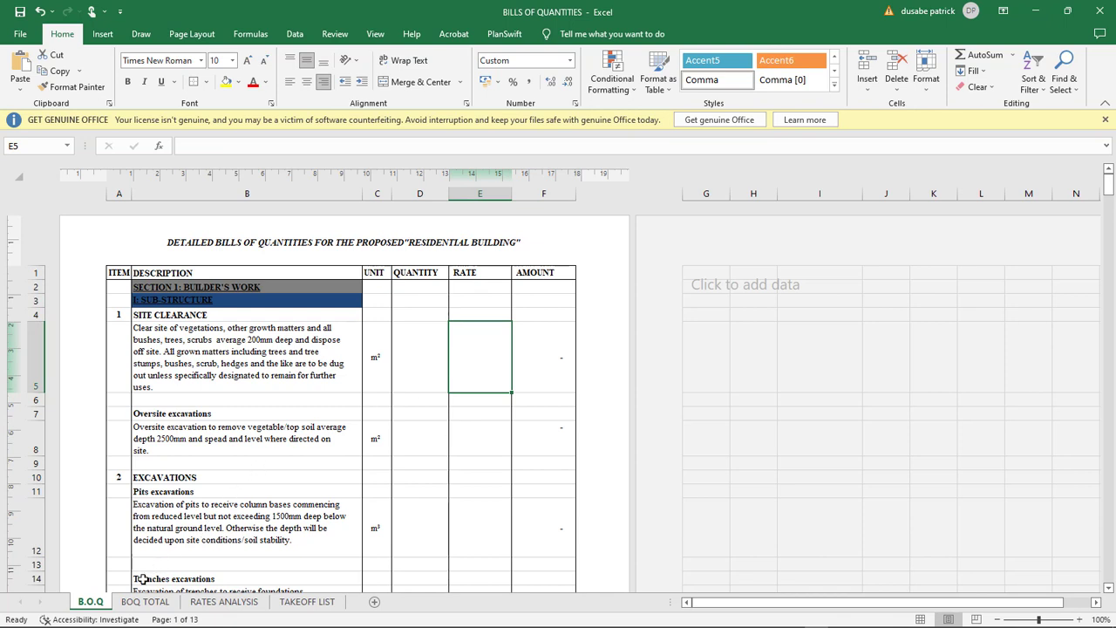
{"action": "left_click", "coordinate": [212, 608]}
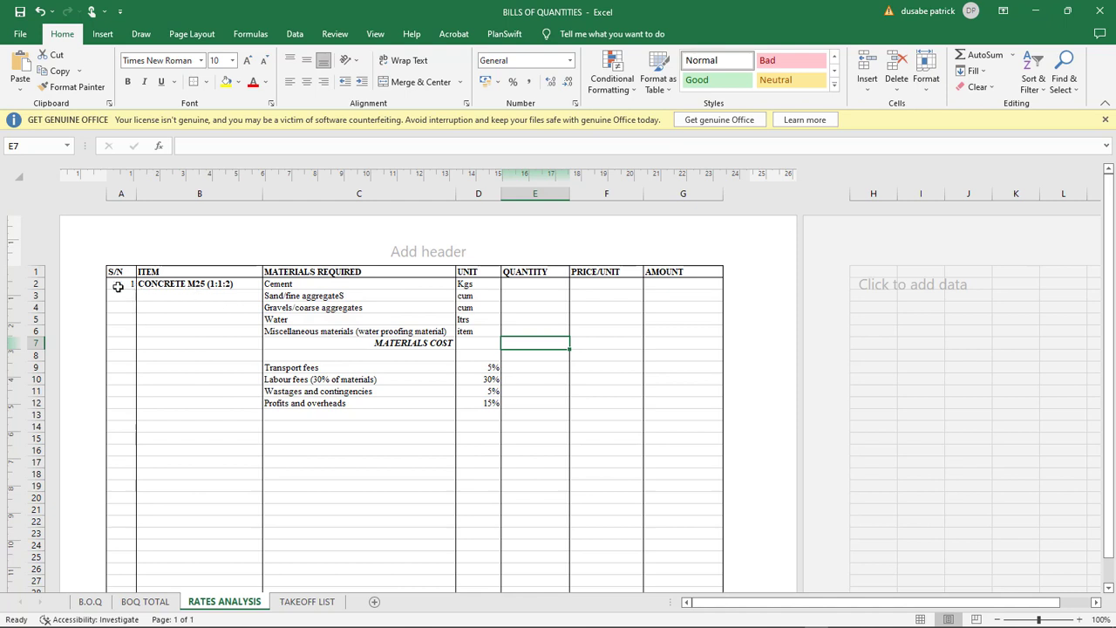
{"action": "left_click", "coordinate": [31, 283]}
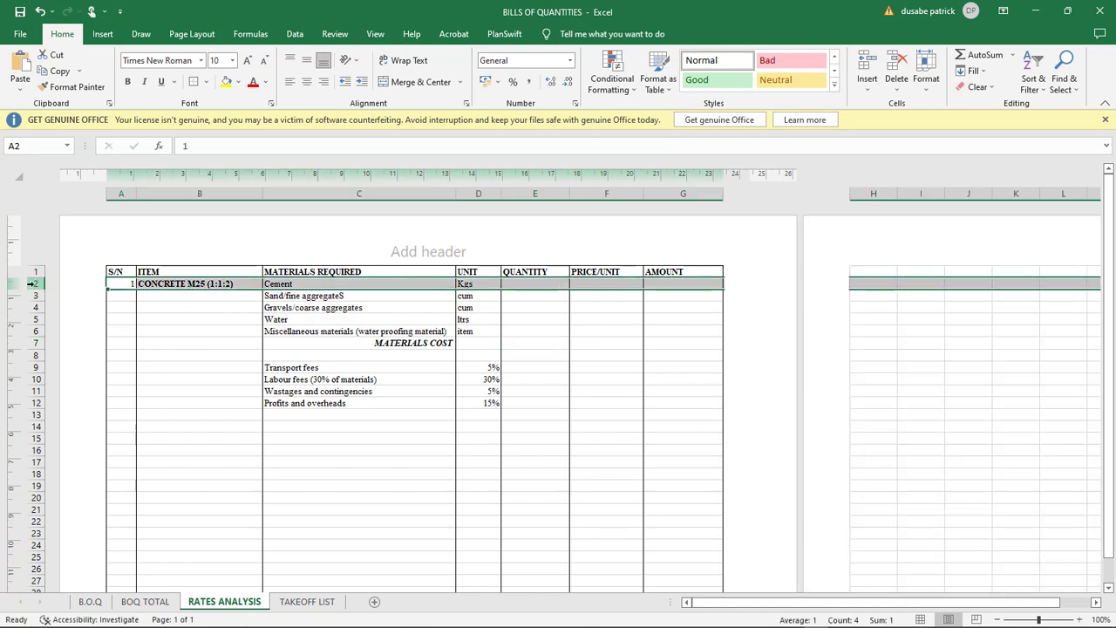
{"action": "double_click", "coordinate": [220, 283]}
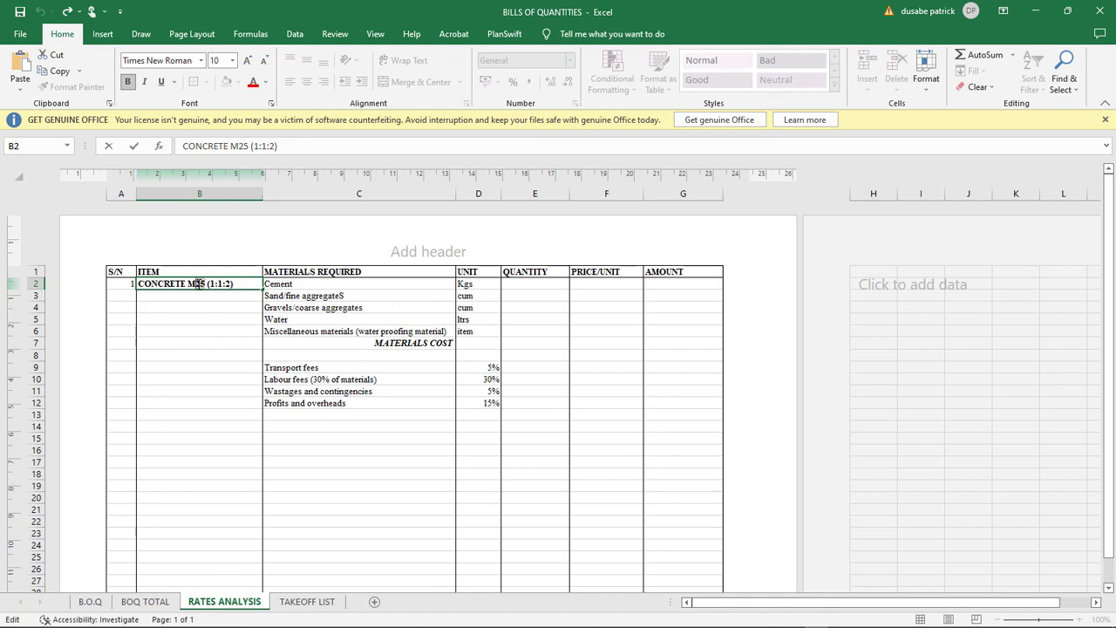
{"action": "left_click_drag", "start_coordinate": [199, 283], "coordinate": [204, 284]}
{"action": "left_click", "coordinate": [227, 286]}
{"action": "left_click_drag", "start_coordinate": [230, 285], "coordinate": [214, 288]}
{"action": "left_click_drag", "start_coordinate": [213, 283], "coordinate": [208, 284]}
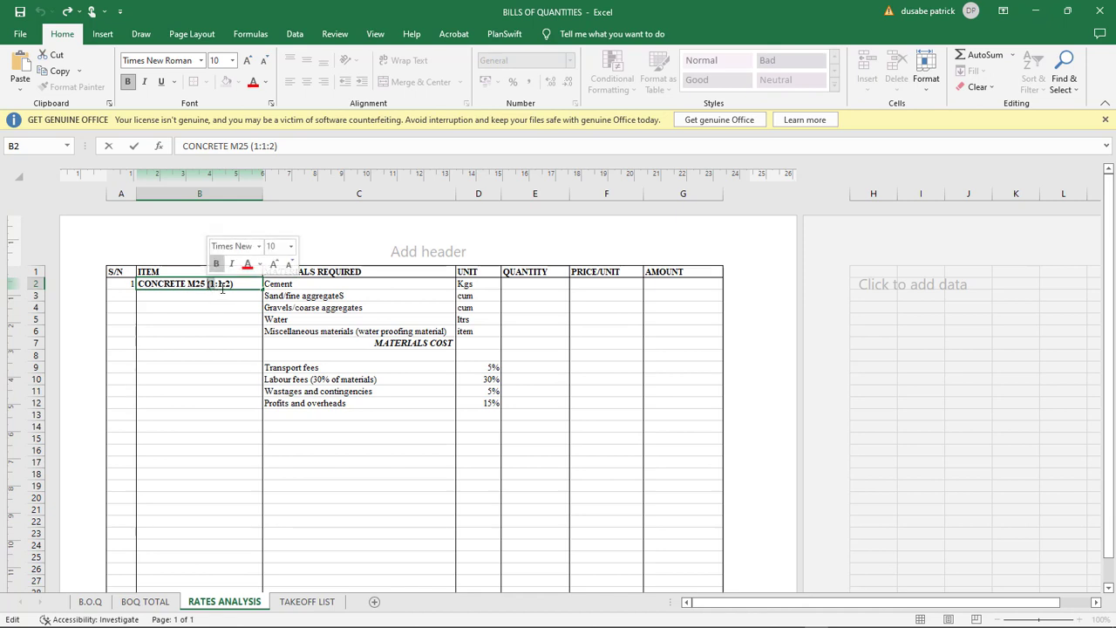
{"action": "left_click_drag", "start_coordinate": [229, 284], "coordinate": [225, 284]}
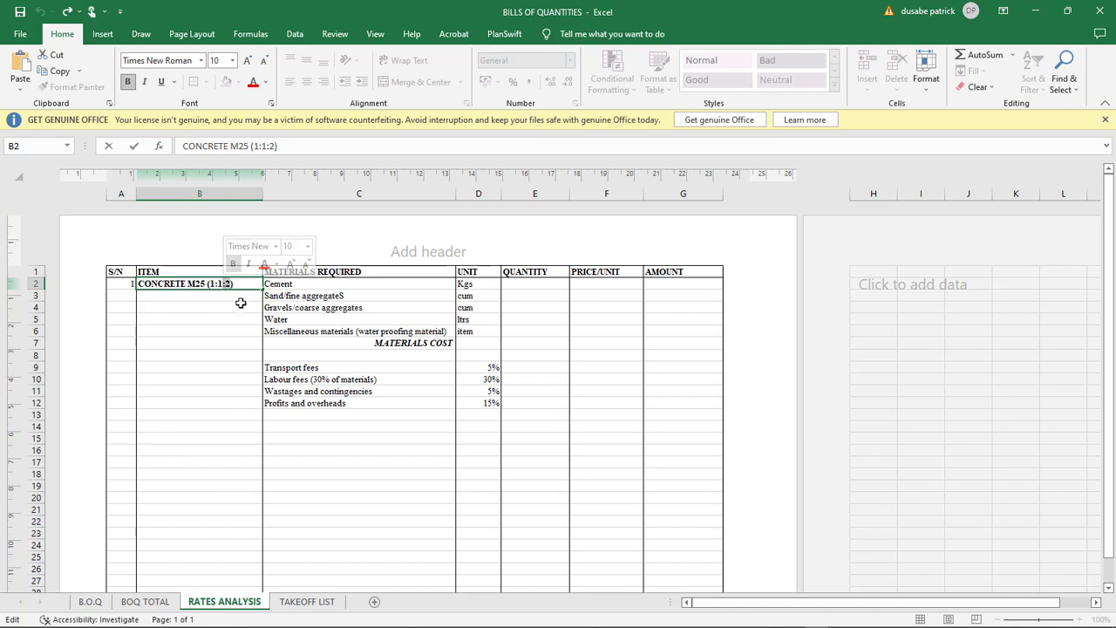
{"action": "left_click", "coordinate": [410, 305]}
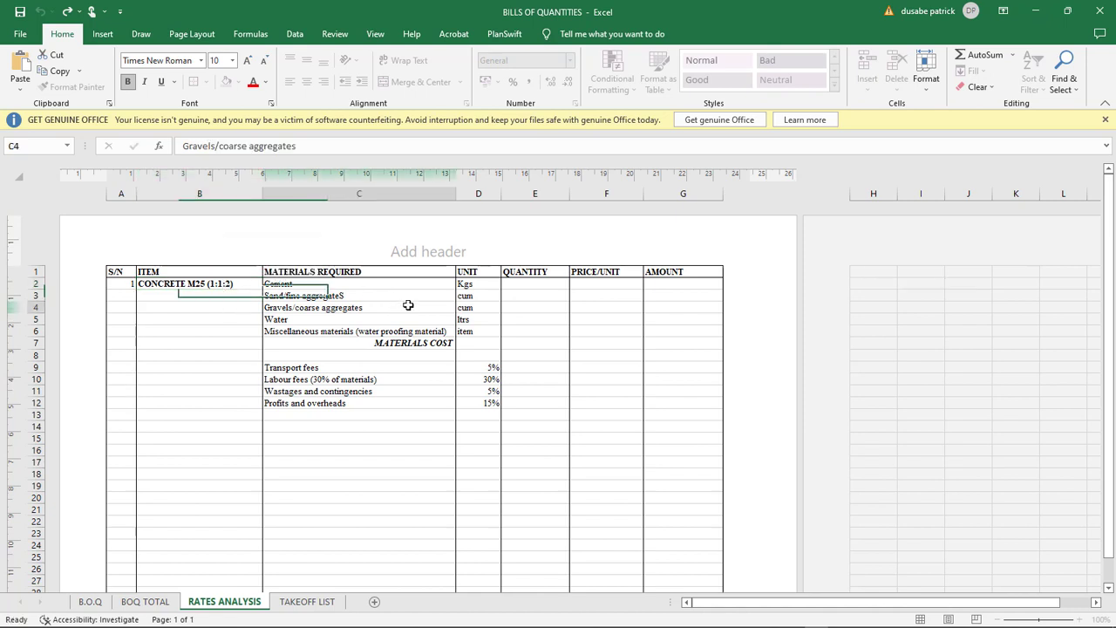
{"action": "left_click", "coordinate": [366, 283]}
{"action": "left_click_drag", "start_coordinate": [366, 283], "coordinate": [387, 412]}
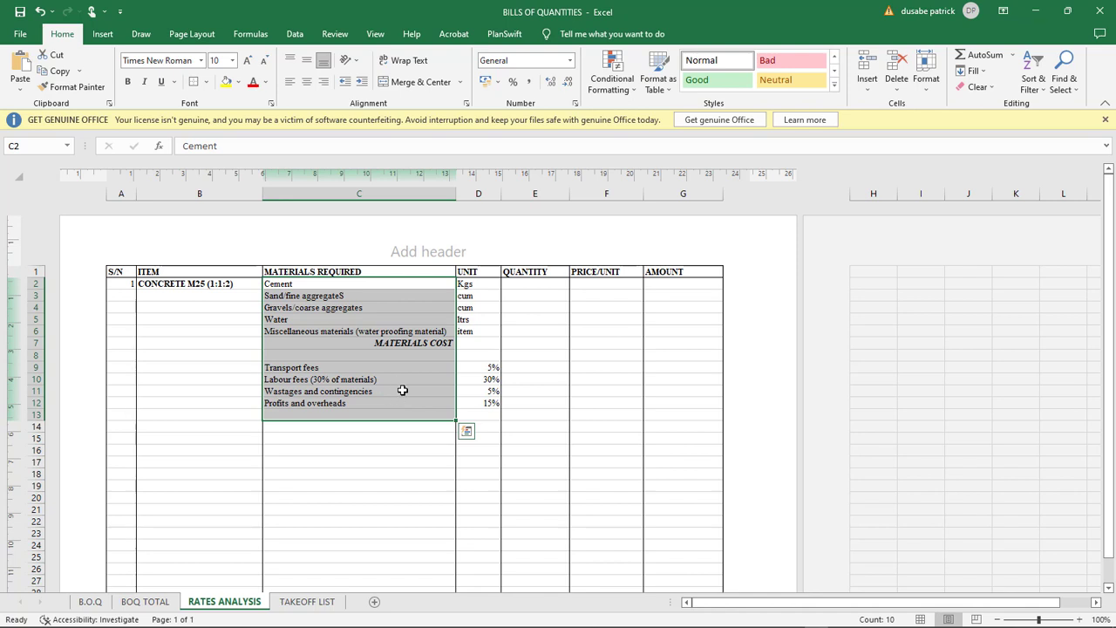
{"action": "left_click", "coordinate": [401, 286]}
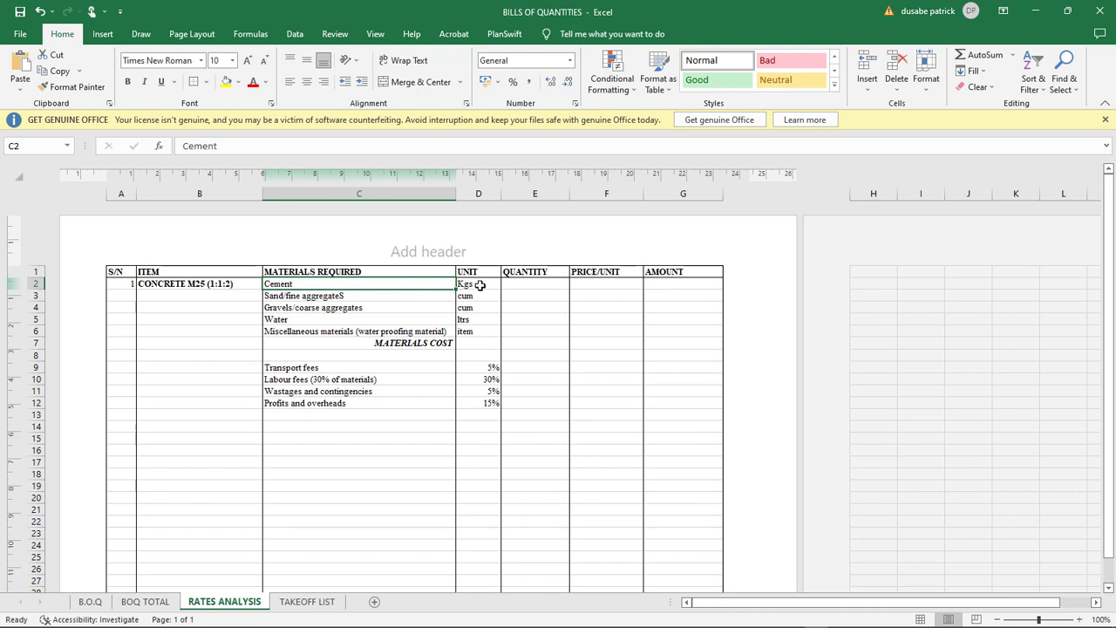
{"action": "left_click", "coordinate": [305, 296]}
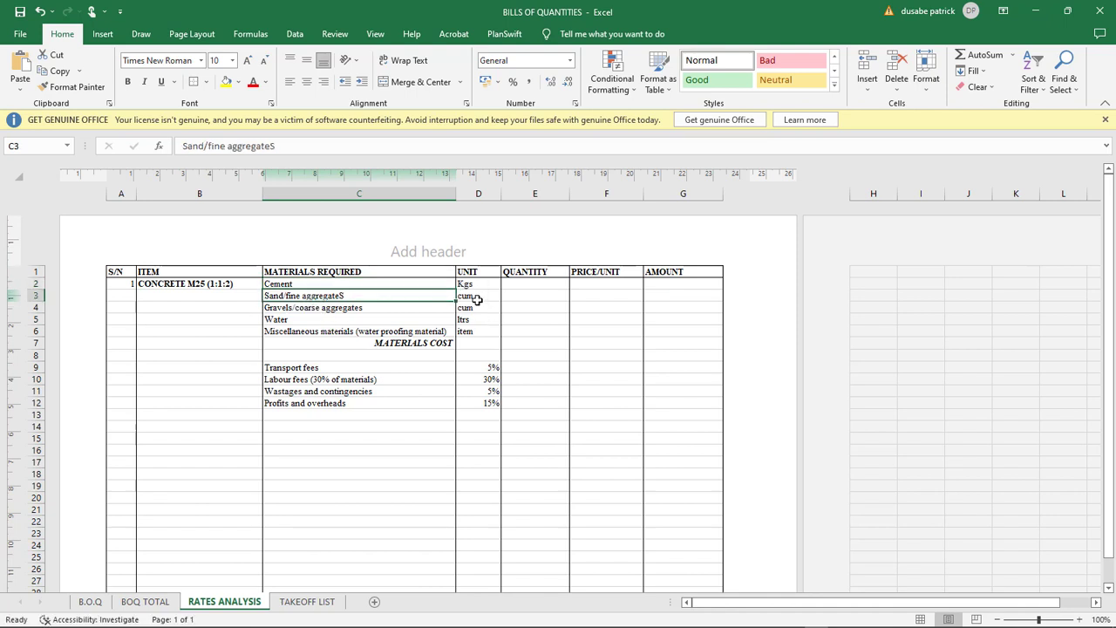
{"action": "left_click", "coordinate": [299, 310]}
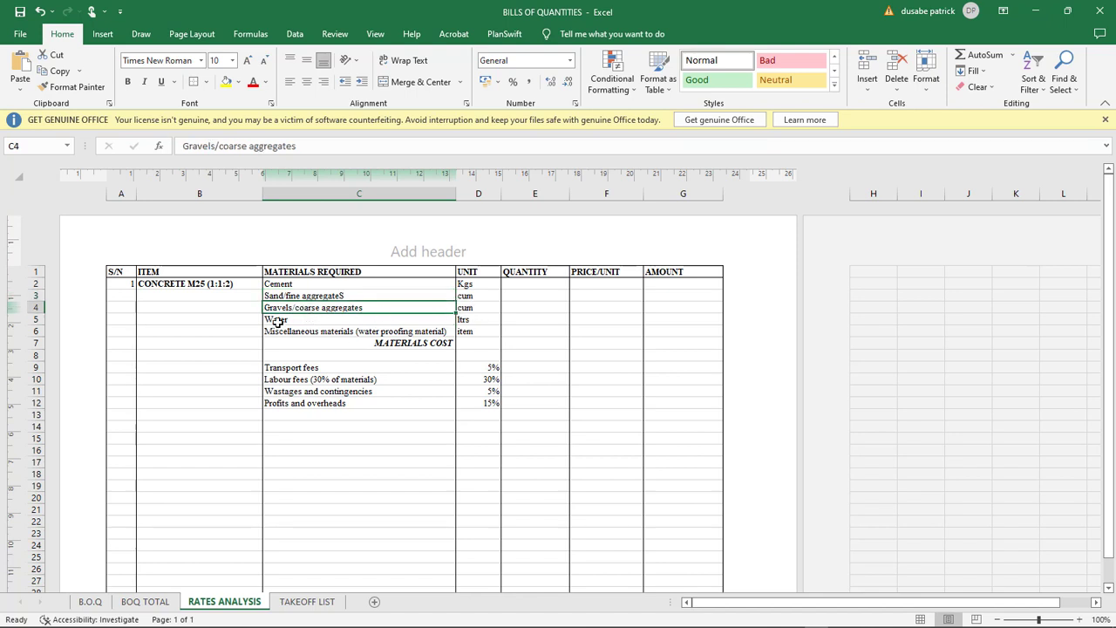
{"action": "left_click", "coordinate": [284, 322]}
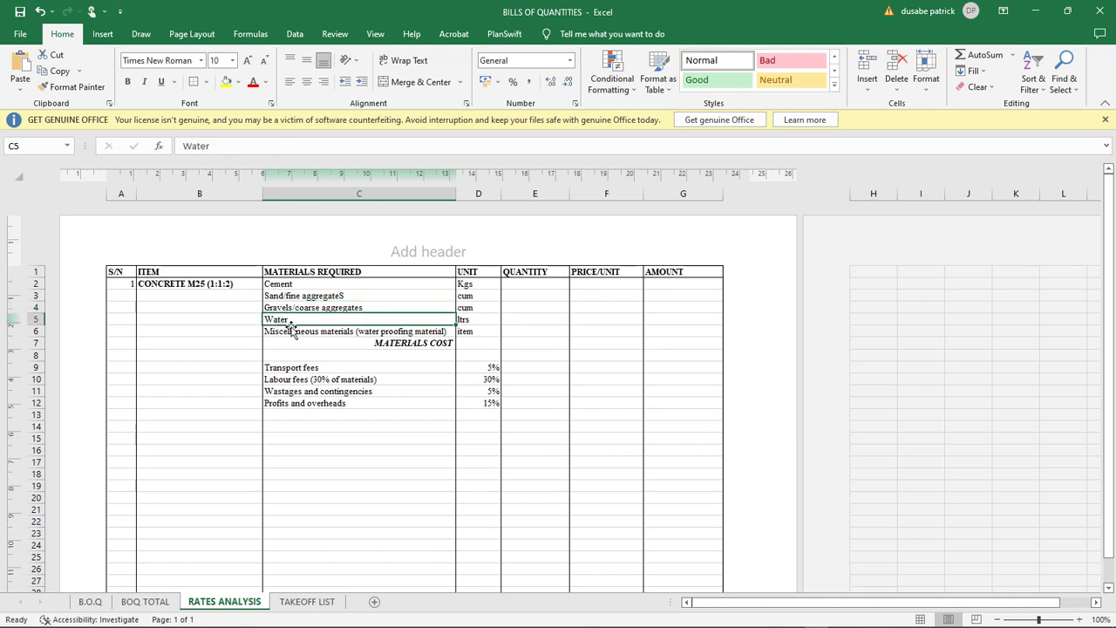
{"action": "left_click", "coordinate": [295, 331]}
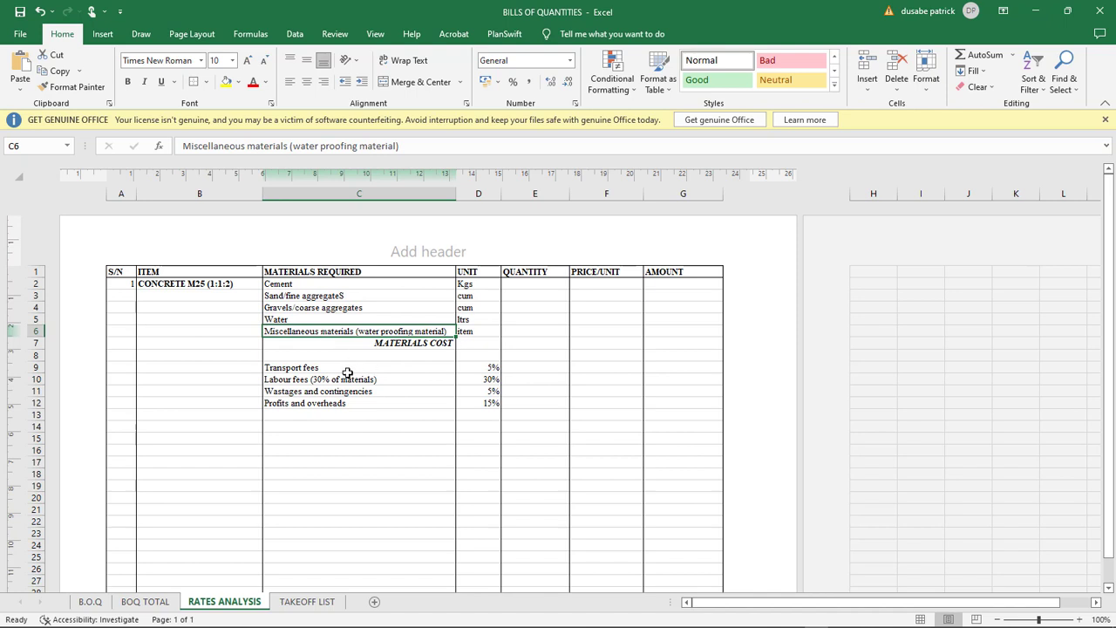
{"action": "left_click", "coordinate": [283, 371]}
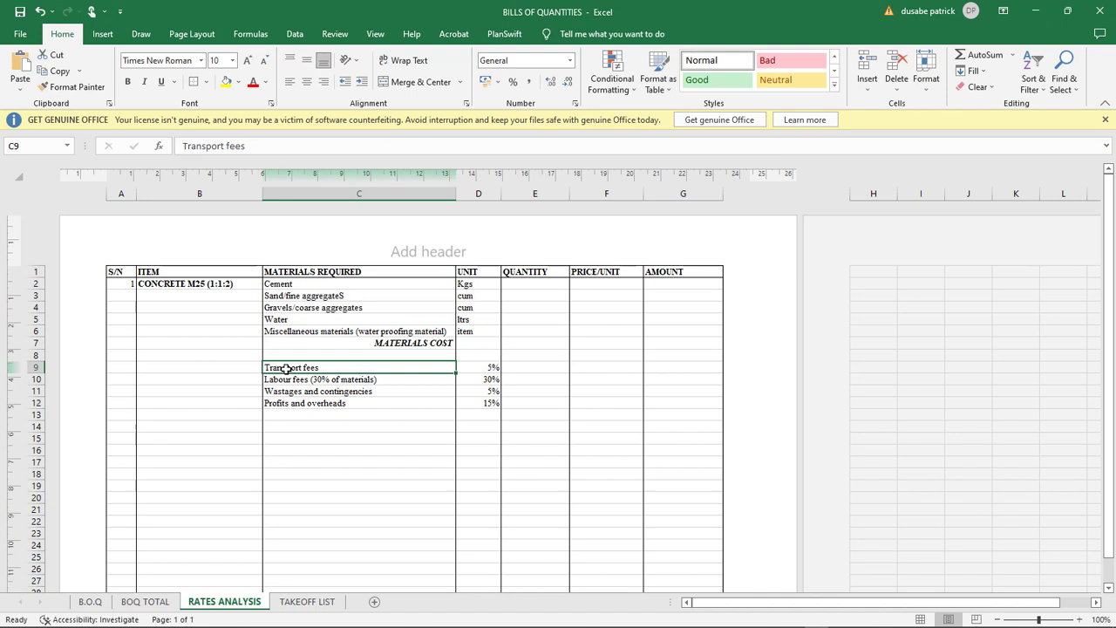
{"action": "left_click", "coordinate": [320, 383]}
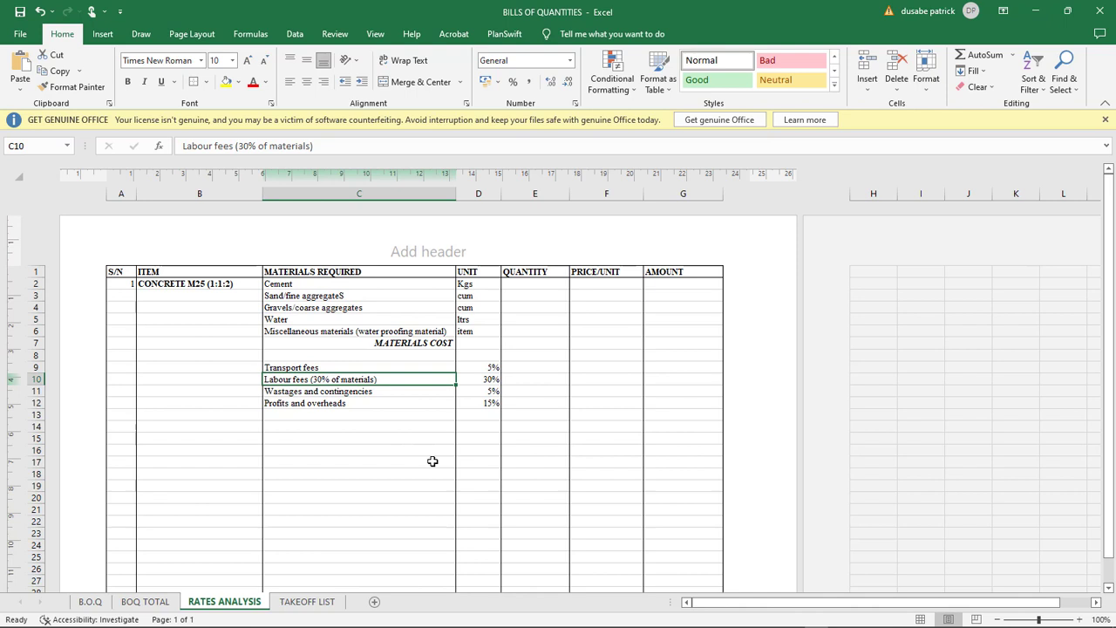
{"action": "double_click", "coordinate": [321, 380]}
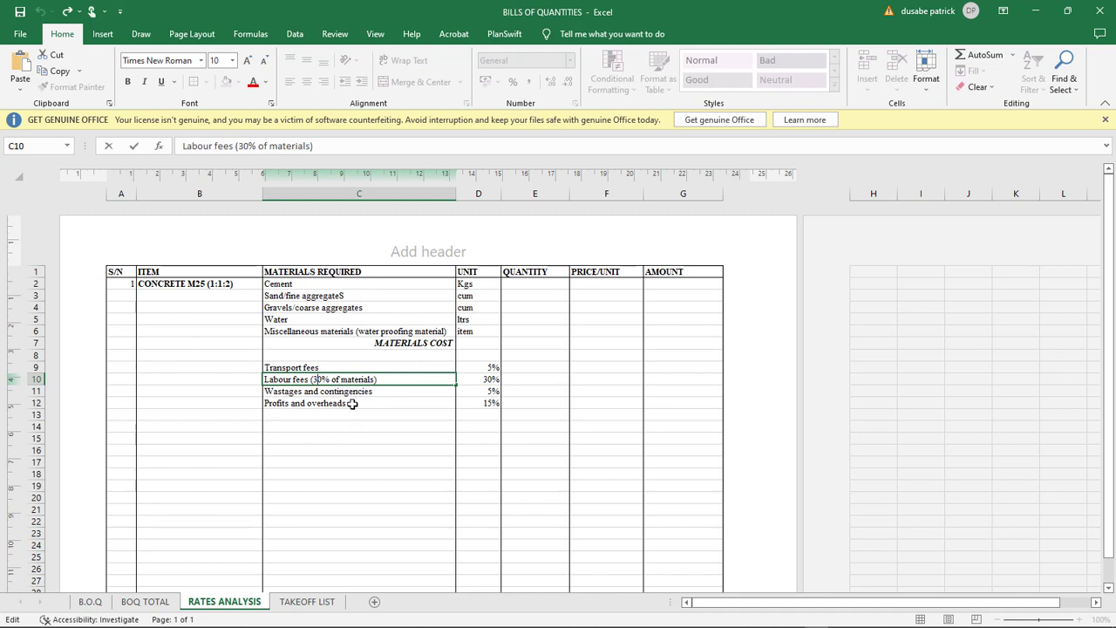
{"action": "left_click", "coordinate": [323, 391]}
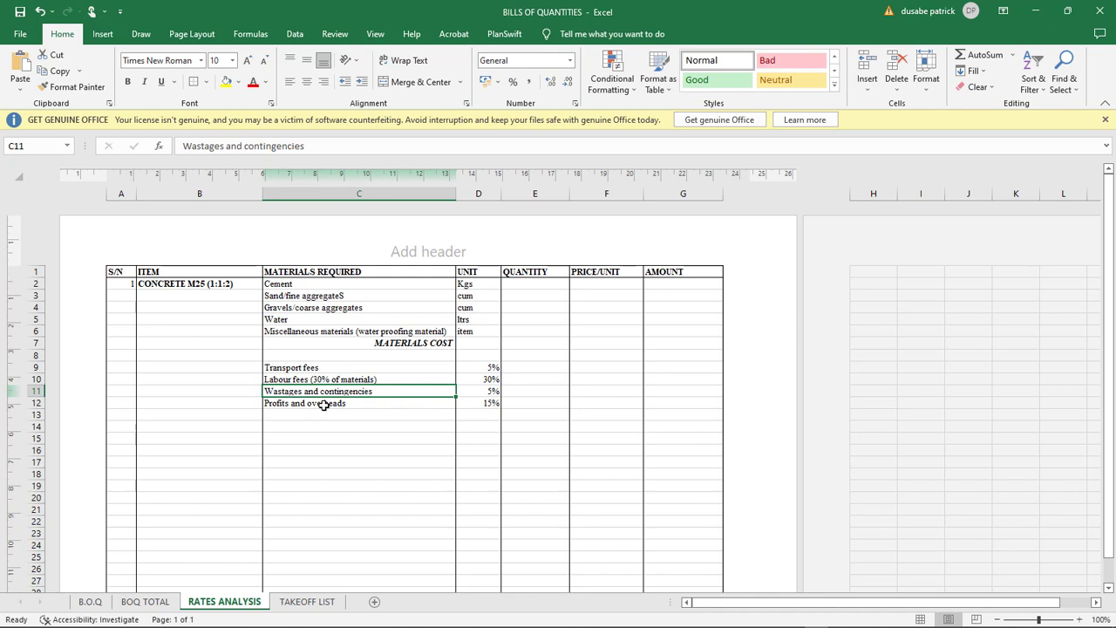
{"action": "left_click", "coordinate": [340, 403]}
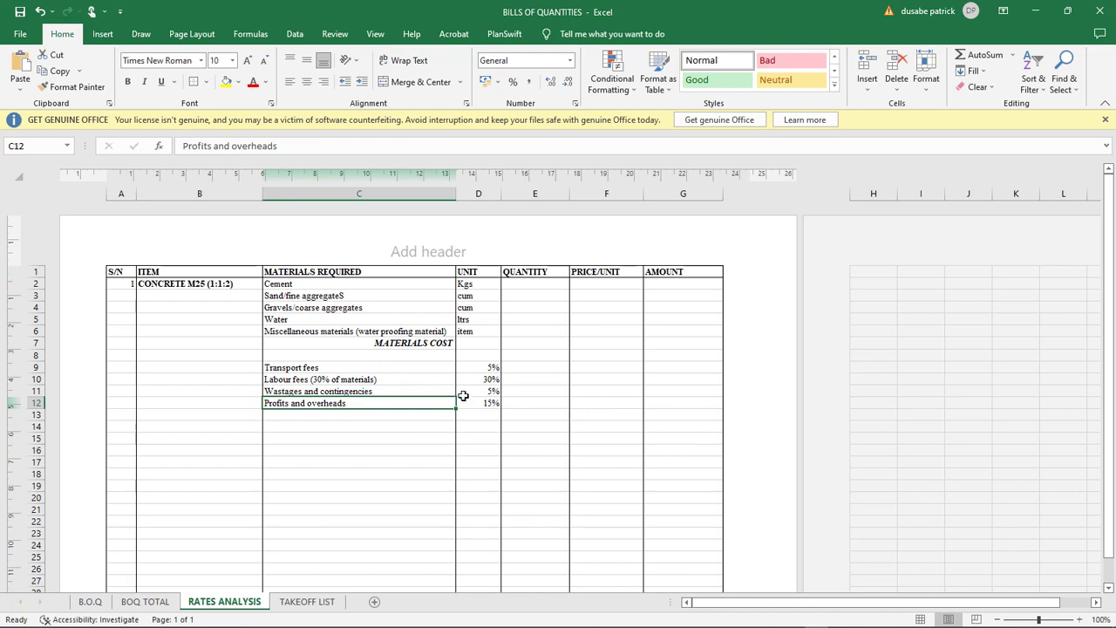
Step: Review the overhead rates: transport 5%, wastages 5% and 30%, profits and overheads 15%
{"action": "left_click", "coordinate": [494, 405]}
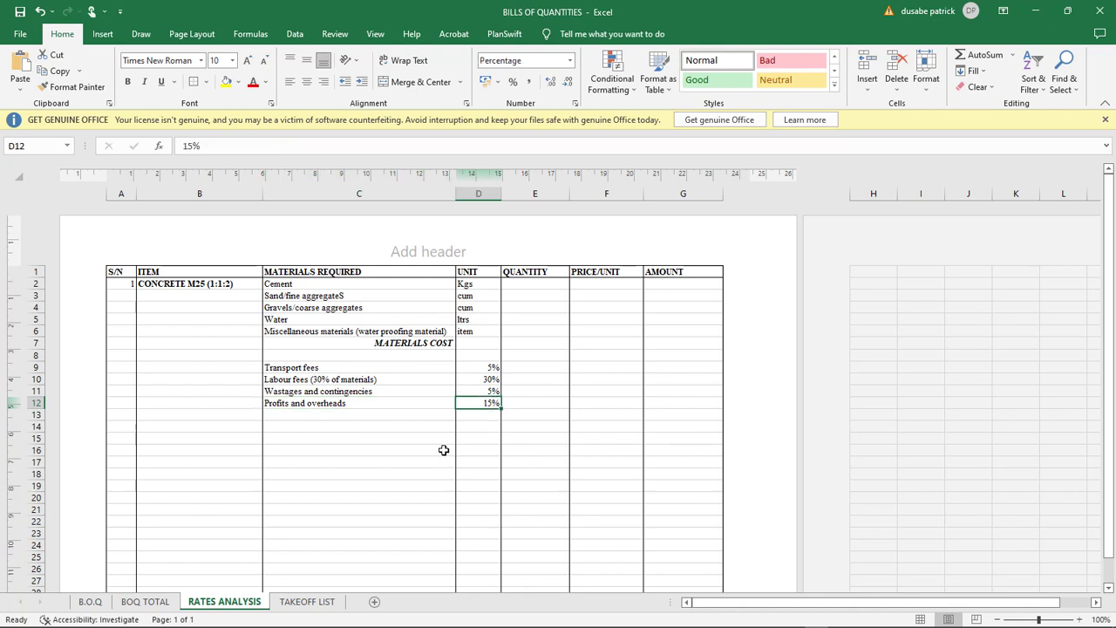
{"action": "left_click", "coordinate": [478, 391]}
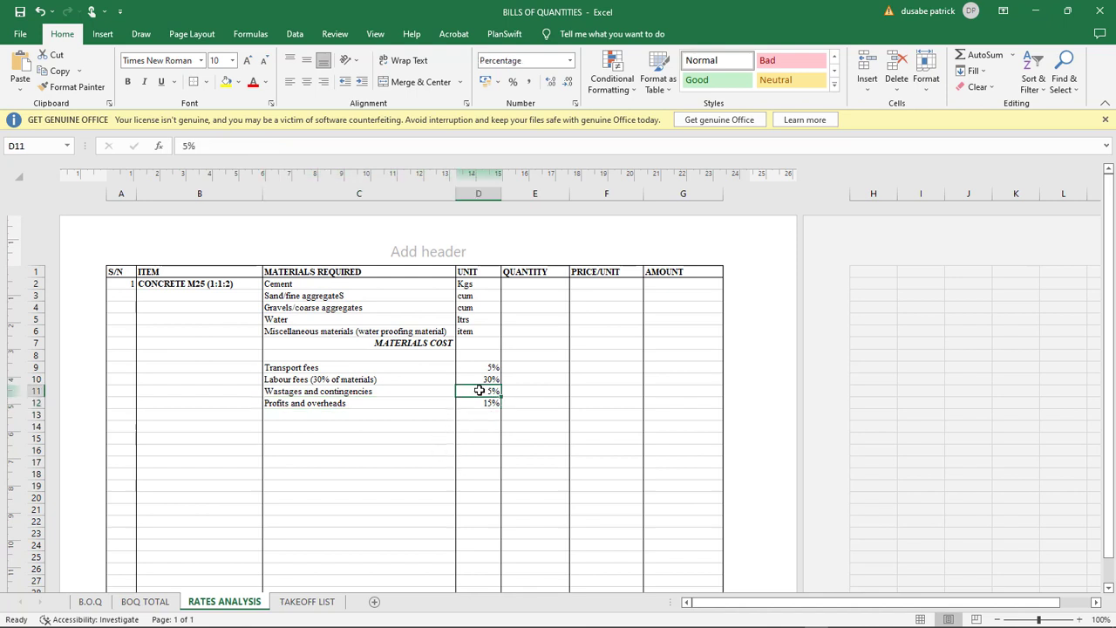
{"action": "double_click", "coordinate": [387, 392]}
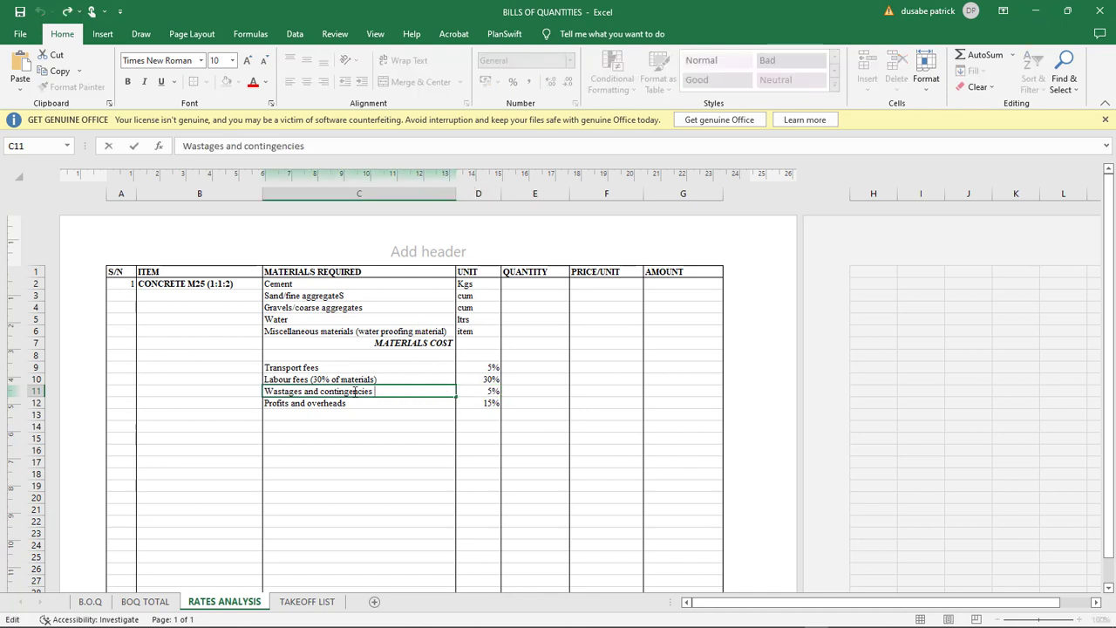
{"action": "left_click", "coordinate": [490, 382]}
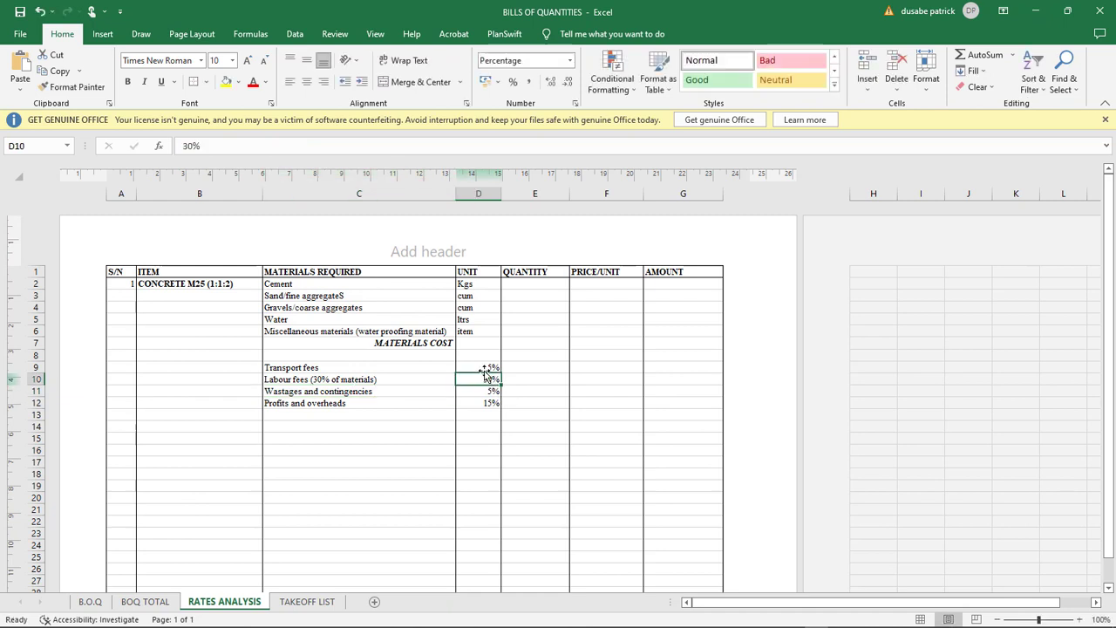
{"action": "left_click", "coordinate": [482, 367]}
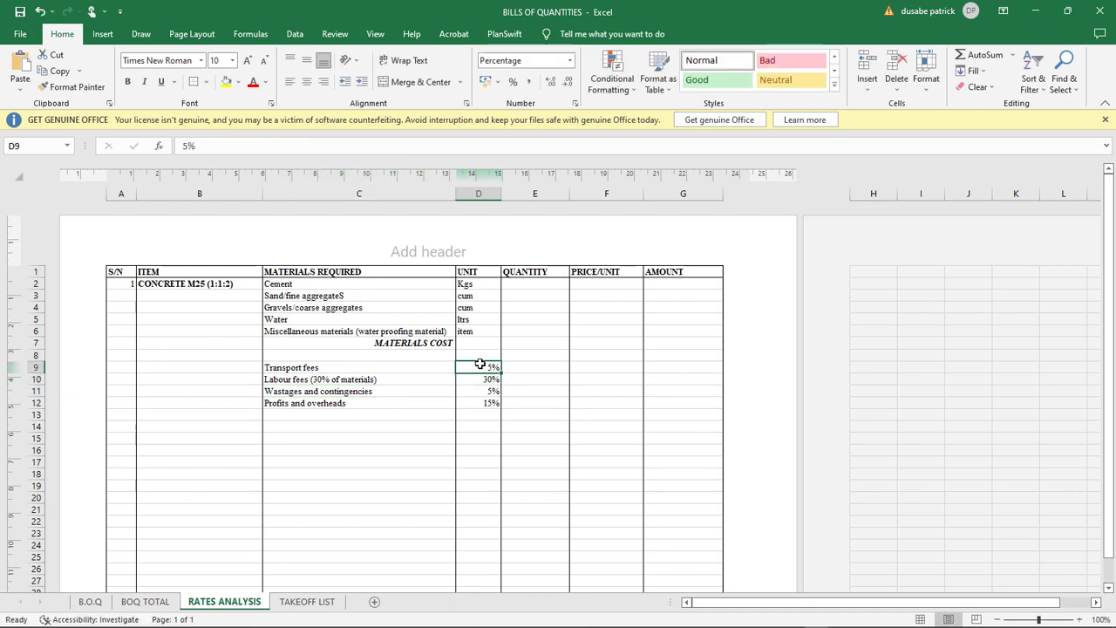
{"action": "left_click", "coordinate": [488, 404]}
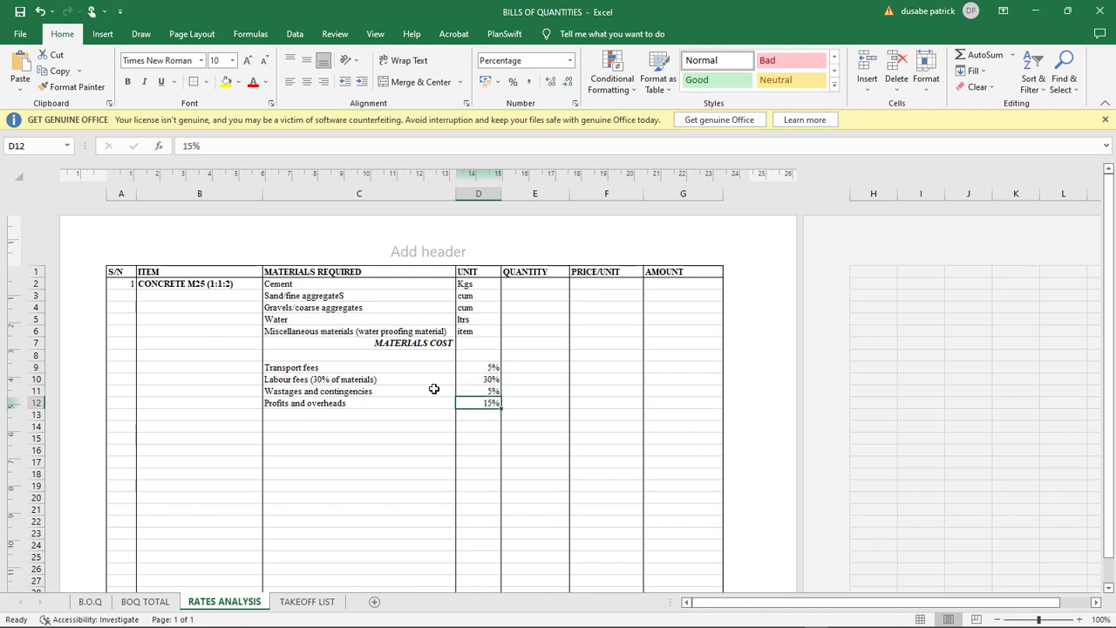
Step: Extend the C12 label to 'Profits and overheads 15% of everything' and switch to the concrete notes
{"action": "double_click", "coordinate": [384, 403]}
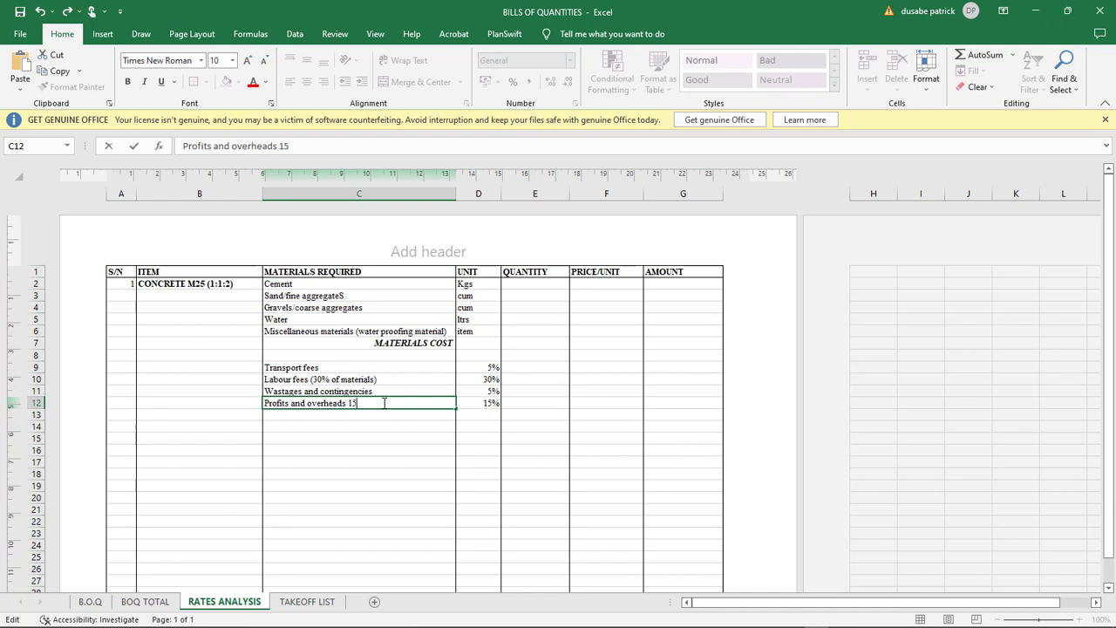
{"action": "type", "text": "15% of everything"}
{"action": "left_click", "coordinate": [386, 427]}
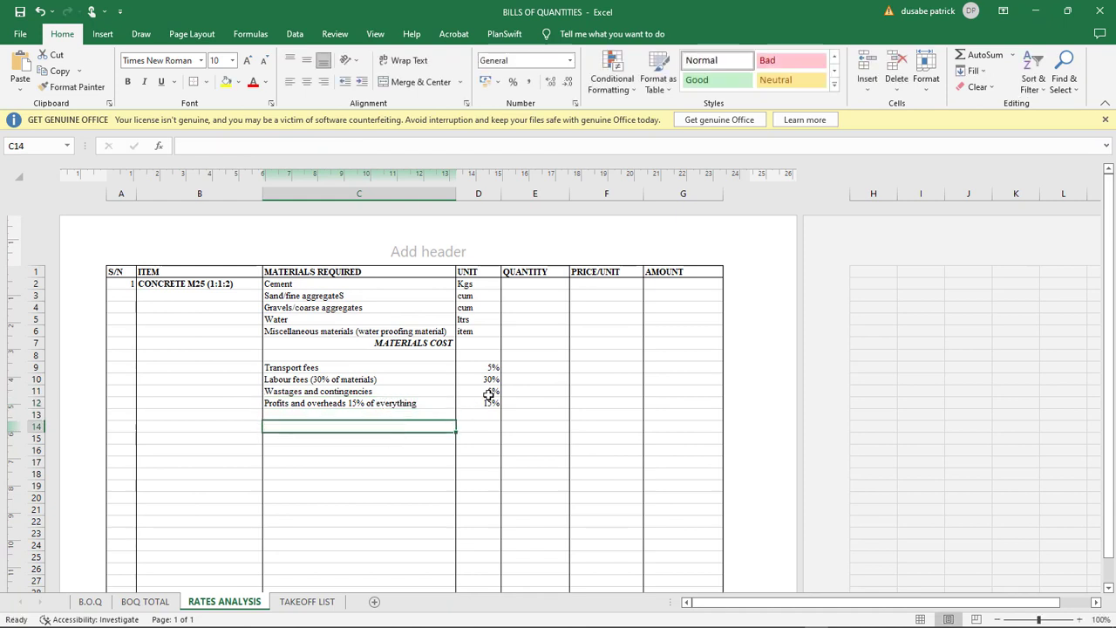
{"action": "left_click_drag", "start_coordinate": [484, 396], "coordinate": [477, 285]}
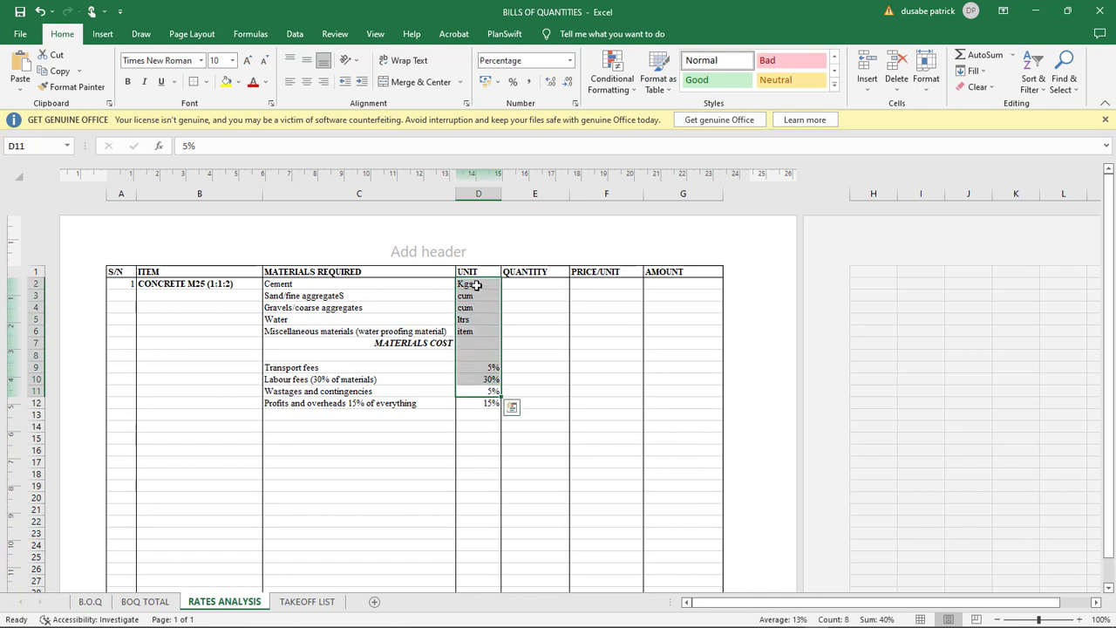
{"action": "left_click", "coordinate": [508, 484]}
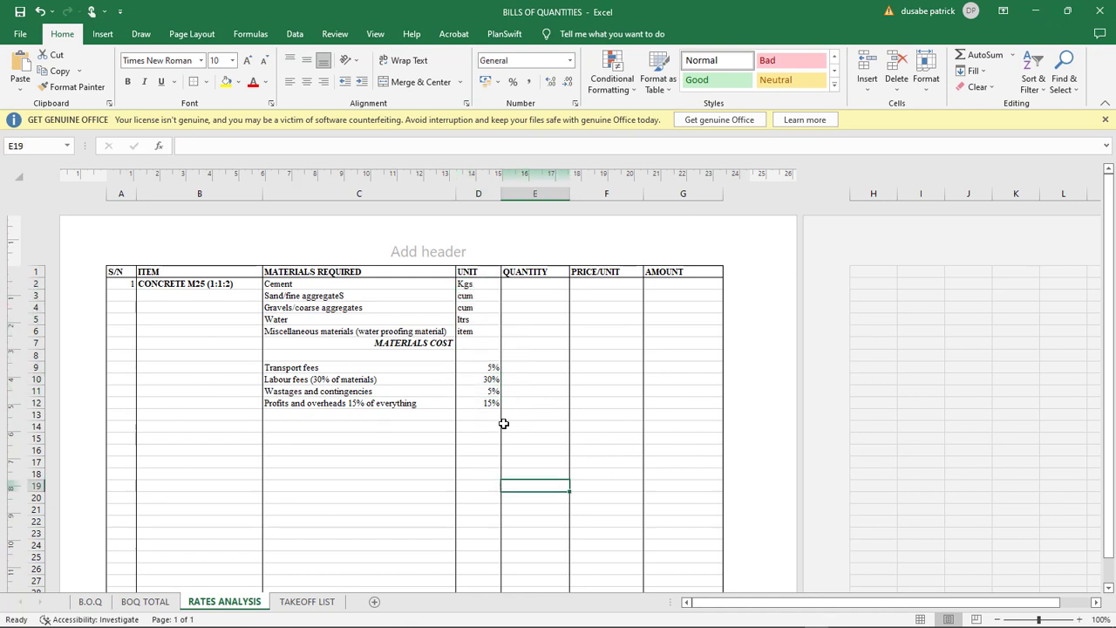
{"action": "left_click", "coordinate": [528, 283]}
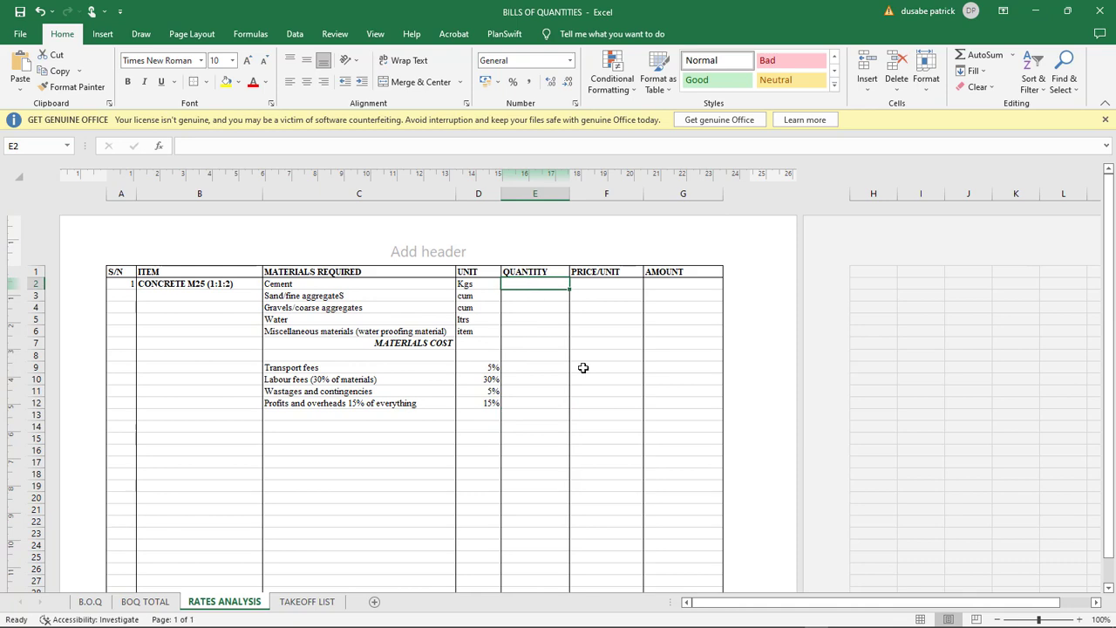
{"action": "left_click", "coordinate": [840, 619]}
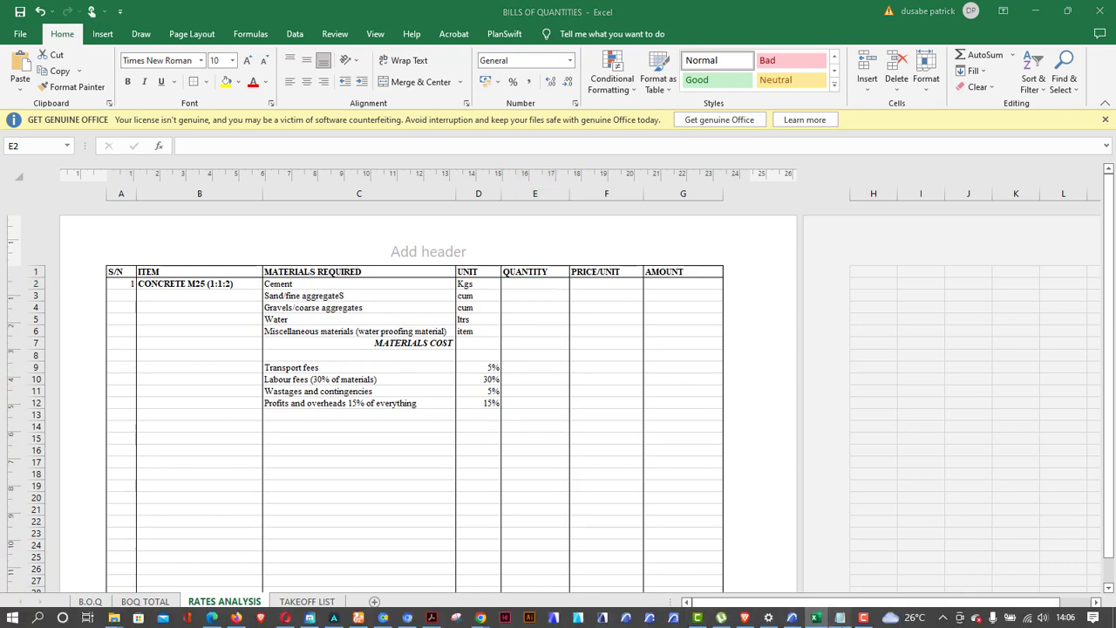
Step: Review the notes' cement density 1440, sand, gravels and shrinkage factor lines
{"action": "left_click", "coordinate": [398, 286]}
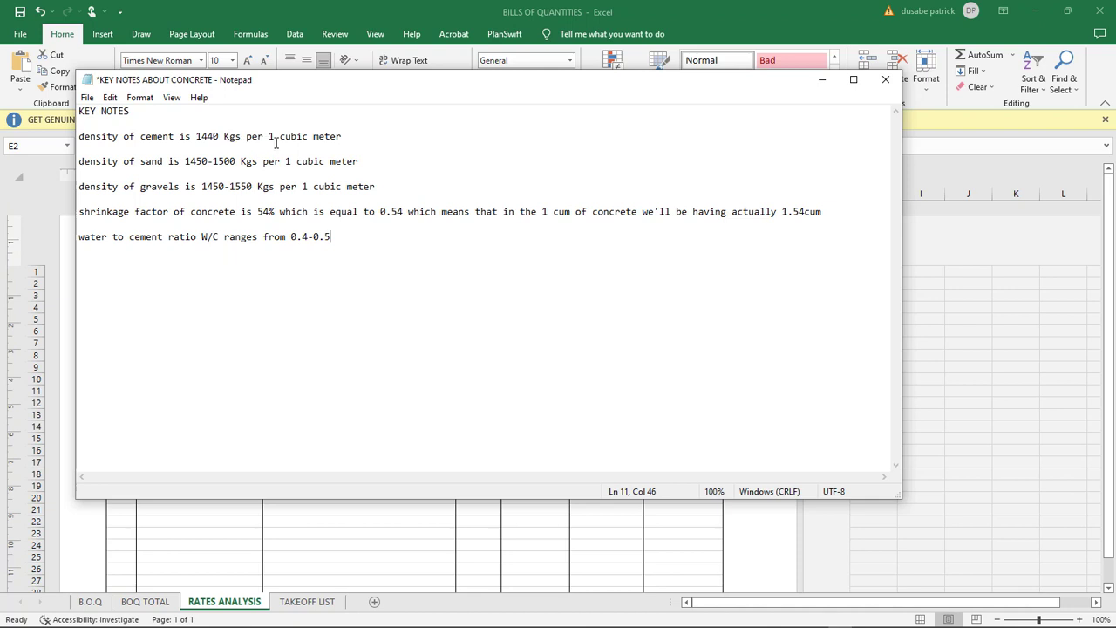
{"action": "left_click_drag", "start_coordinate": [346, 136], "coordinate": [270, 140]}
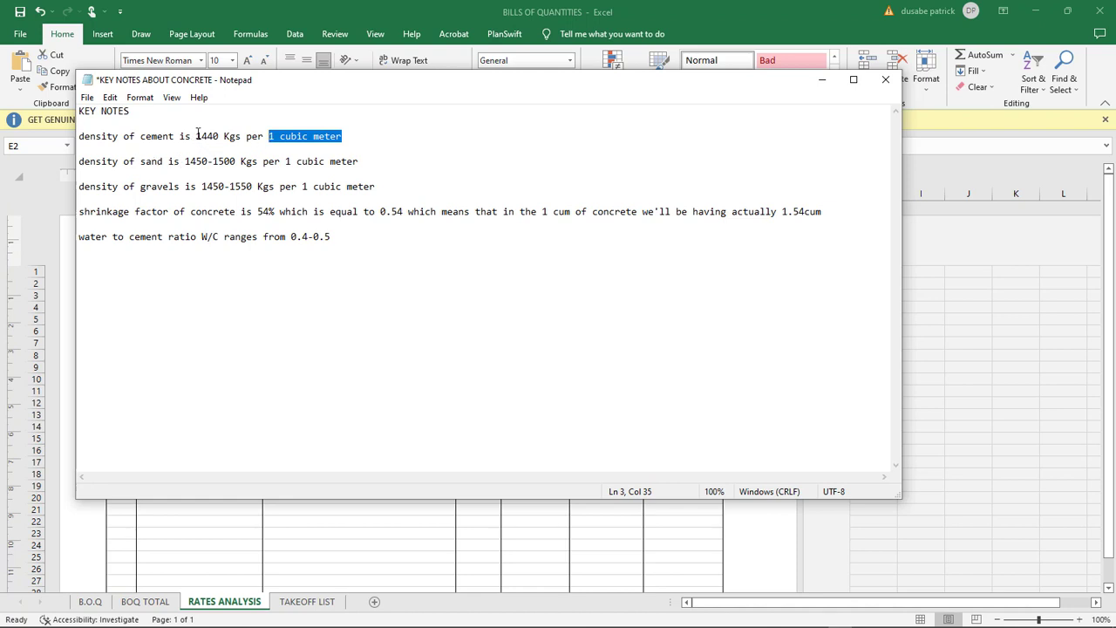
{"action": "left_click_drag", "start_coordinate": [192, 136], "coordinate": [219, 138]}
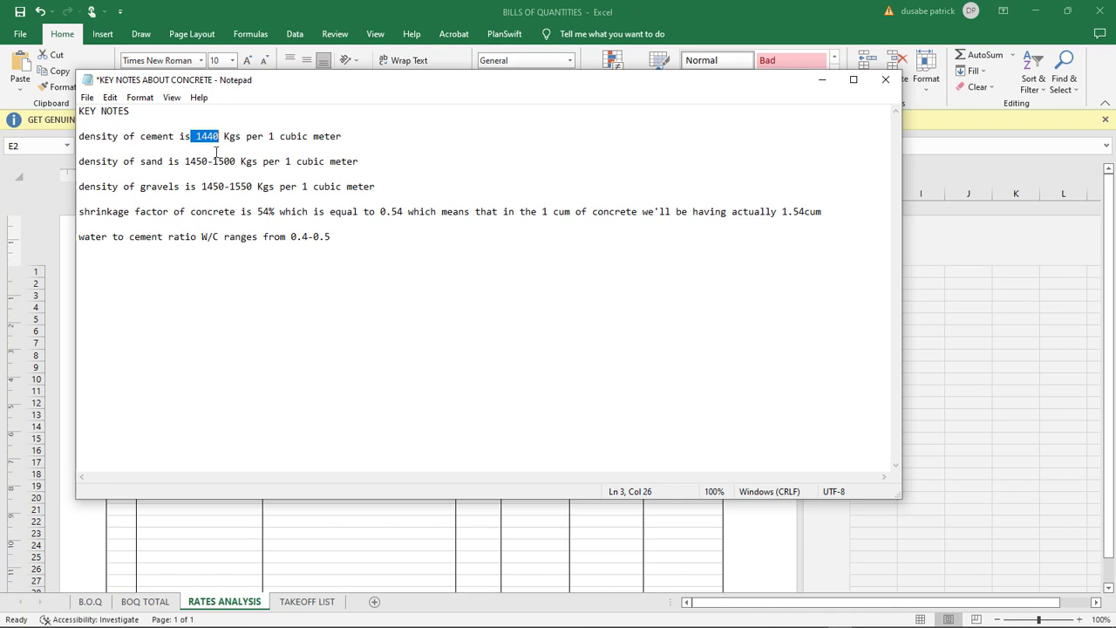
{"action": "double_click", "coordinate": [150, 161]}
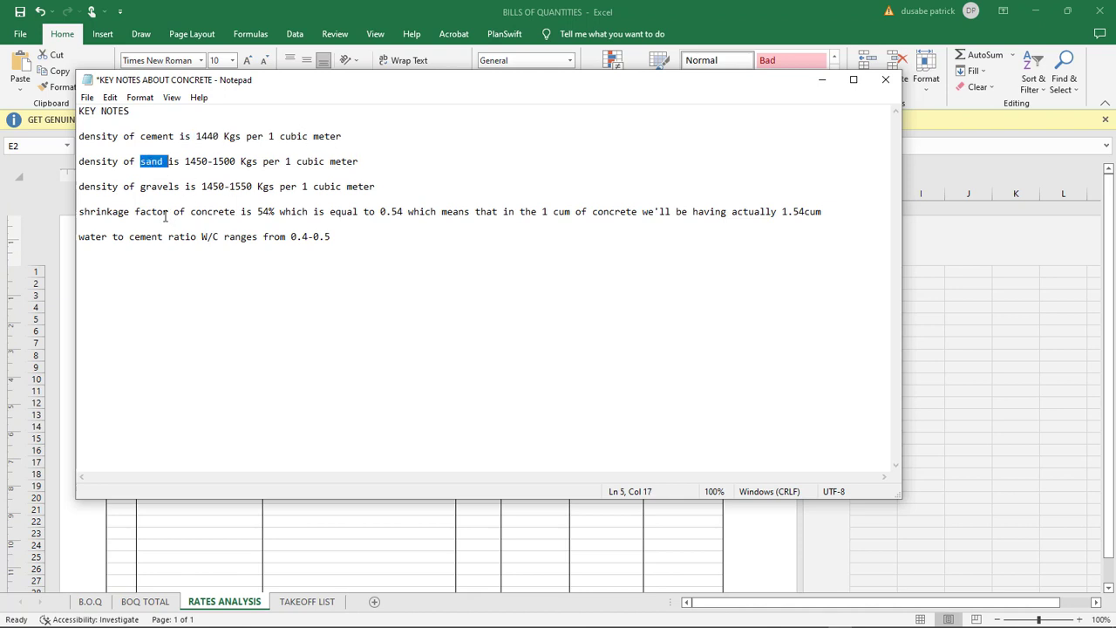
{"action": "double_click", "coordinate": [154, 188]}
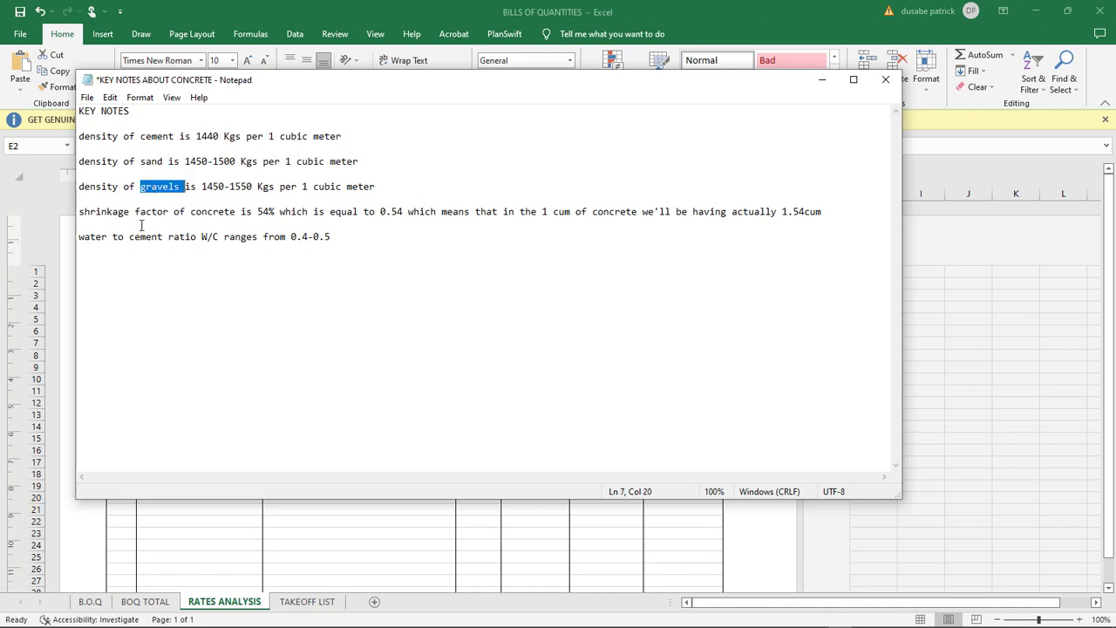
{"action": "double_click", "coordinate": [94, 211]}
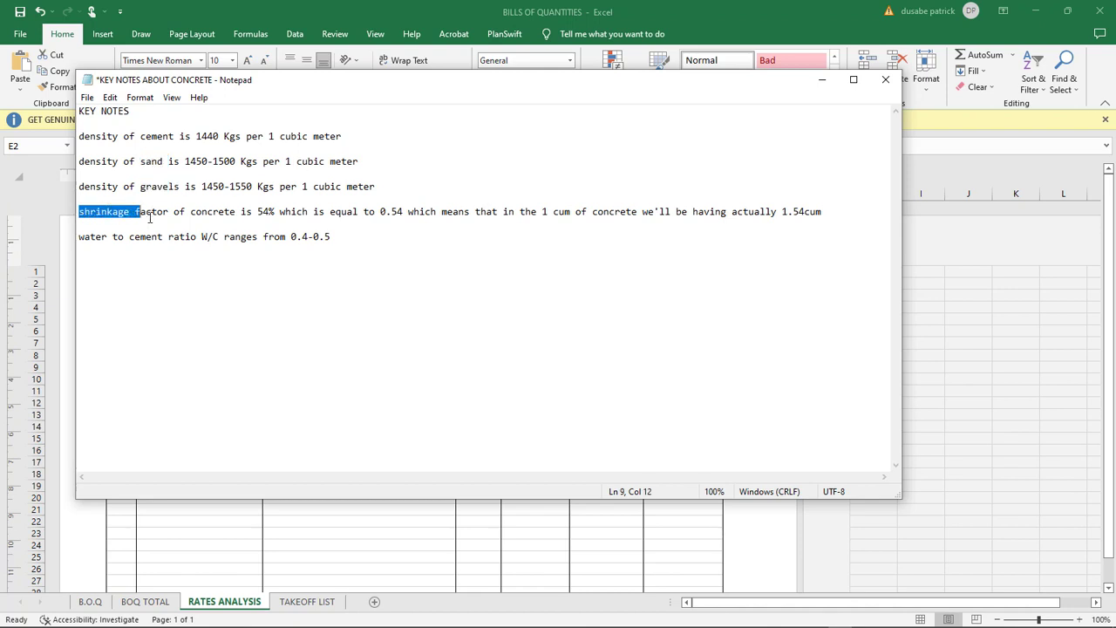
{"action": "left_click_drag", "start_coordinate": [94, 211], "coordinate": [859, 219]}
{"action": "left_click", "coordinate": [777, 186]}
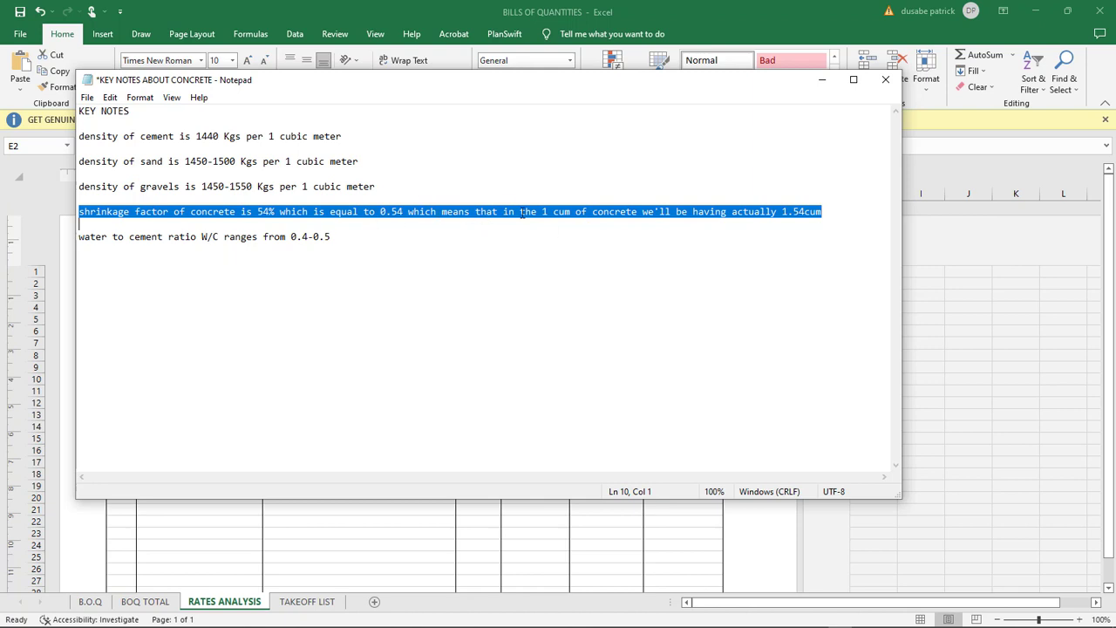
Step: Make the shrinkage note say 'wet concrete' and end with '1.54cum for calculations'
{"action": "left_click", "coordinate": [595, 216]}
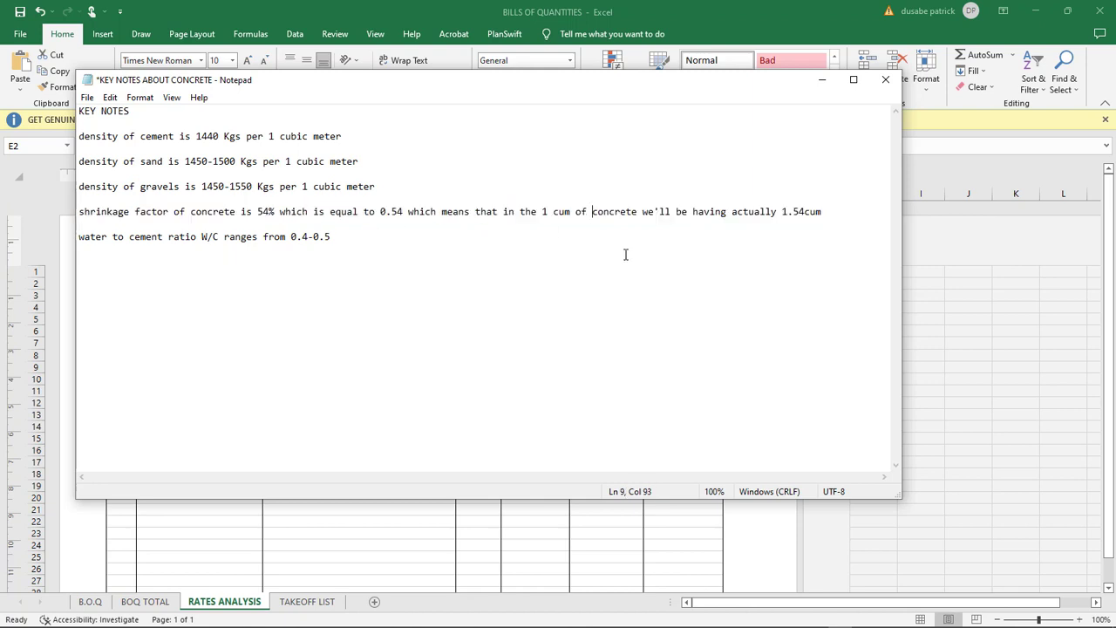
{"action": "type", "text": "e"}
{"action": "key", "text": "BackSpace"}
{"action": "type", "text": "wet"}
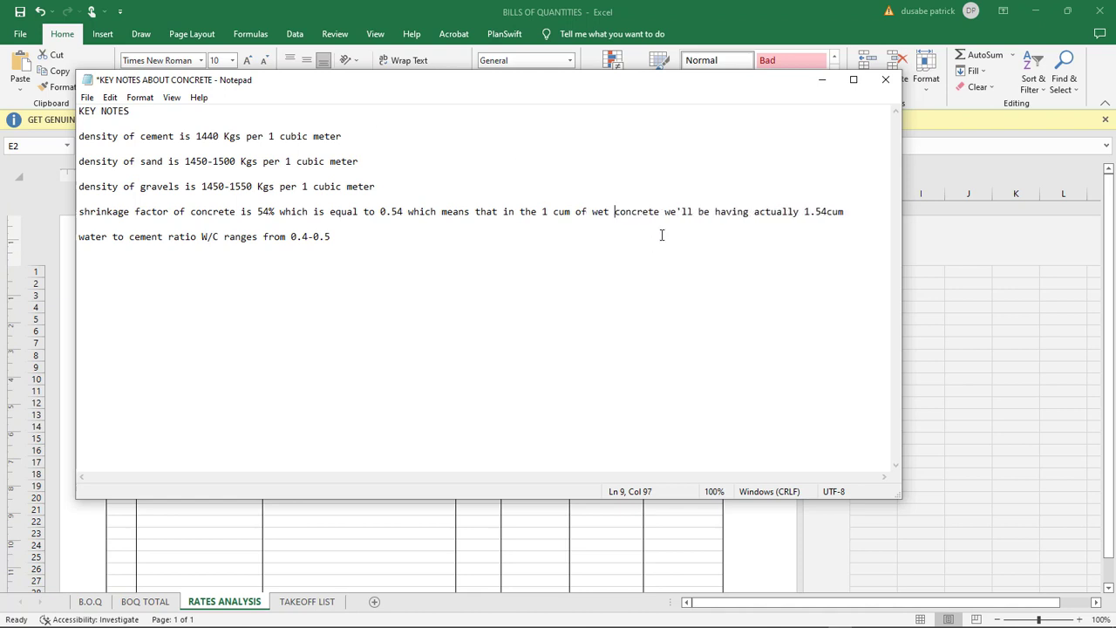
{"action": "left_click", "coordinate": [848, 218]}
{"action": "left_click", "coordinate": [847, 211]}
{"action": "type", "text": "for calc"}
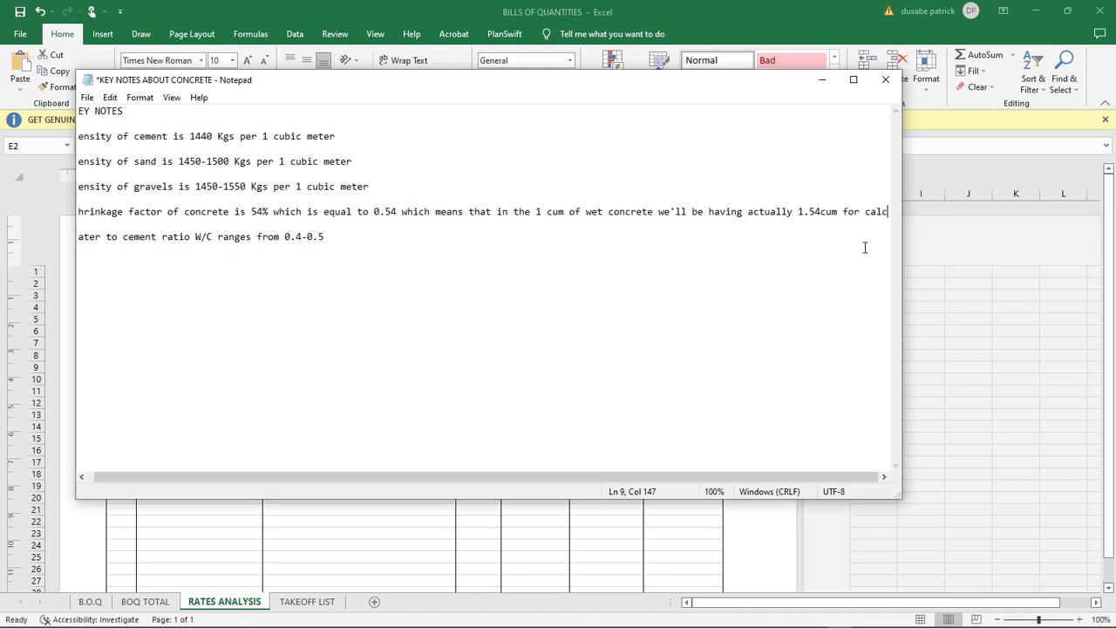
{"action": "type", "text": "ulations"}
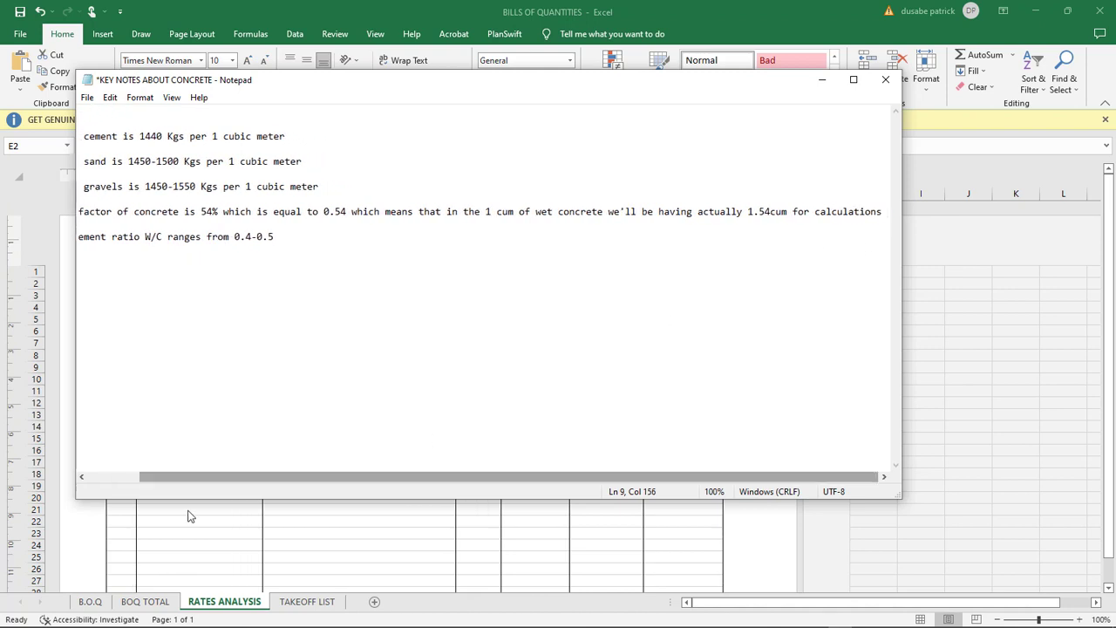
Step: Widen the notes window, check the W/C 0.4-0.5 range, and save the notes
{"action": "left_click_drag", "start_coordinate": [193, 482], "coordinate": [102, 478]}
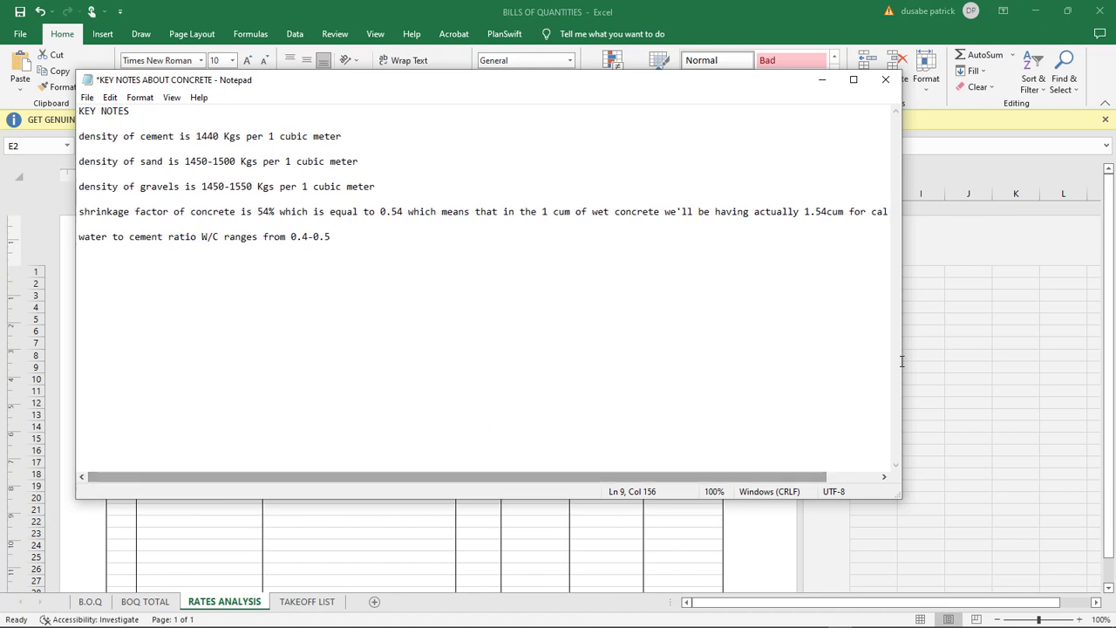
{"action": "left_click_drag", "start_coordinate": [904, 341], "coordinate": [1030, 341]}
{"action": "left_click_drag", "start_coordinate": [334, 237], "coordinate": [153, 239]}
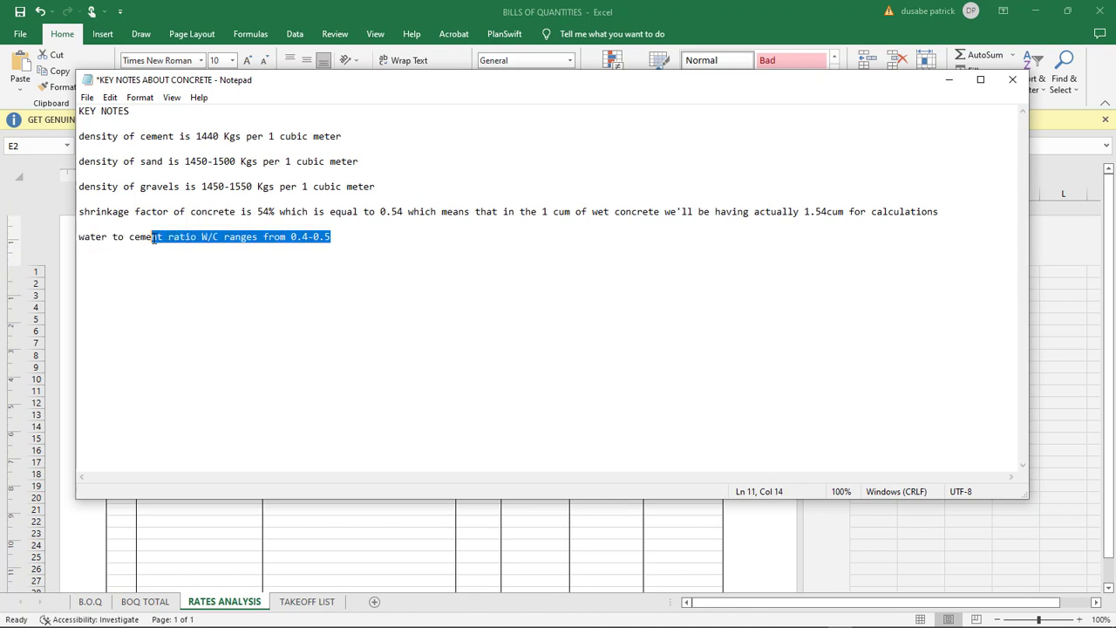
{"action": "left_click", "coordinate": [341, 238]}
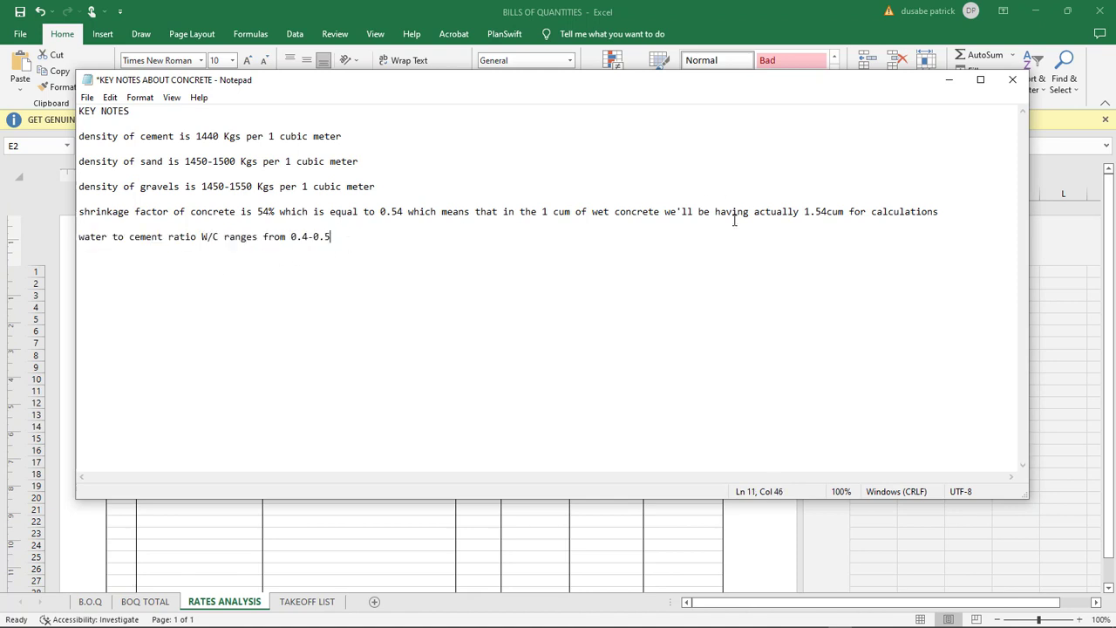
{"action": "key", "text": "ctrl+s"}
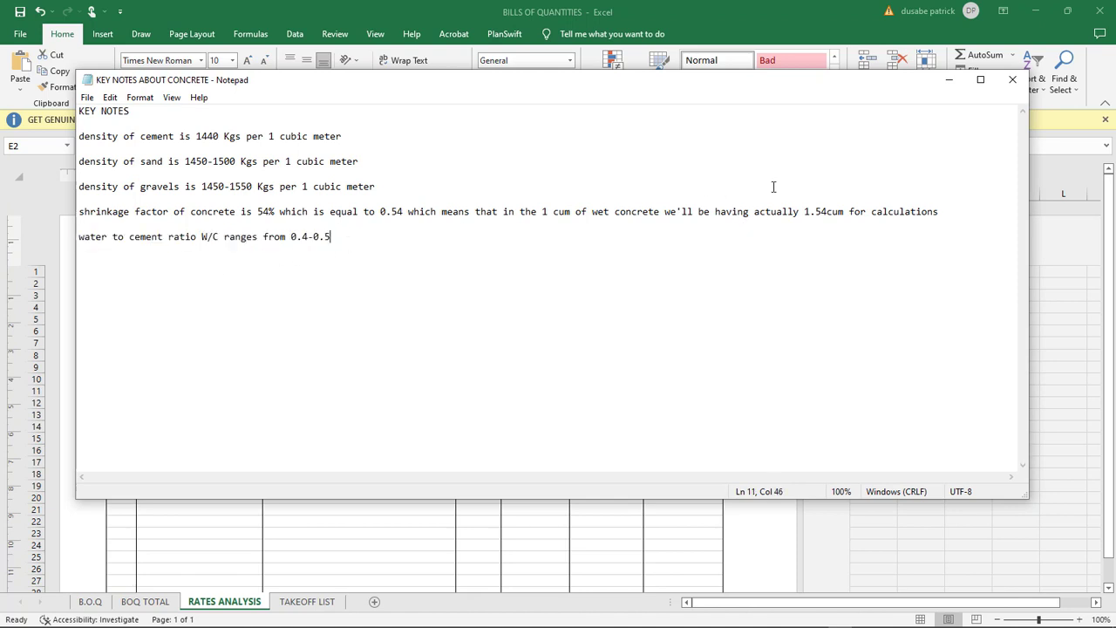
Step: Back in Excel, check B2's mix ratio and start E2's cement formula as a quarter times 1.54
{"action": "left_click", "coordinate": [949, 80]}
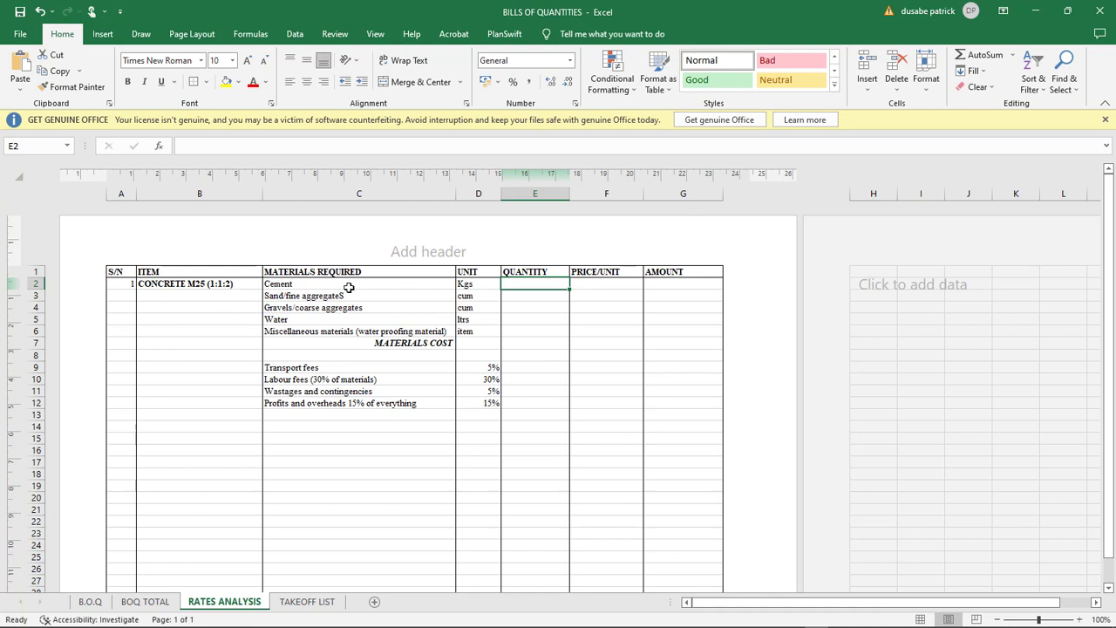
{"action": "double_click", "coordinate": [214, 285]}
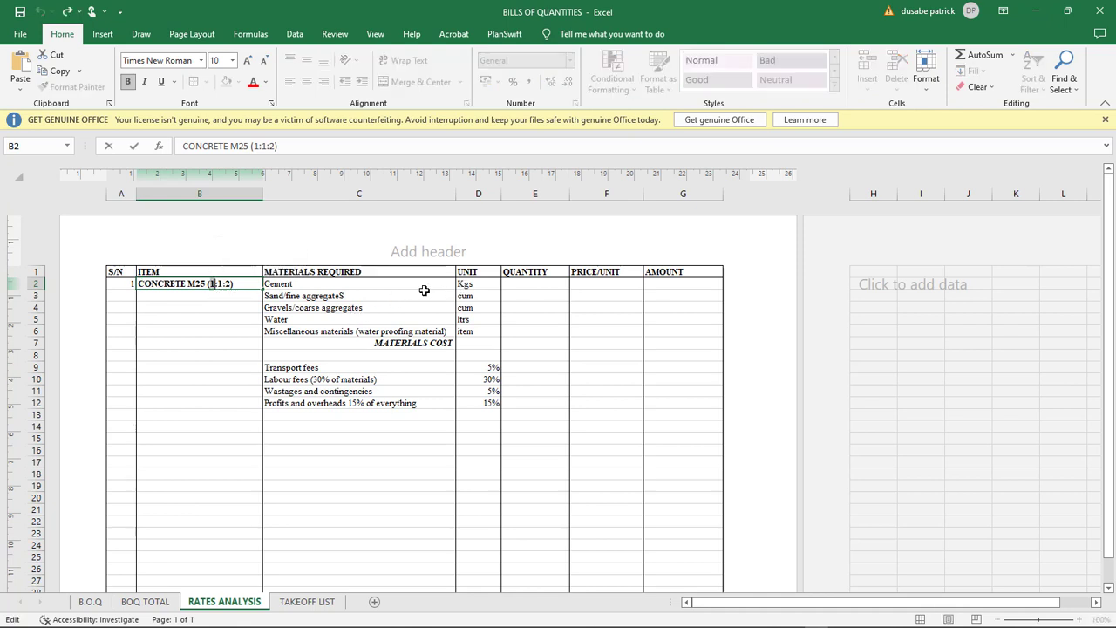
{"action": "left_click", "coordinate": [540, 285]}
{"action": "type", "text": "="}
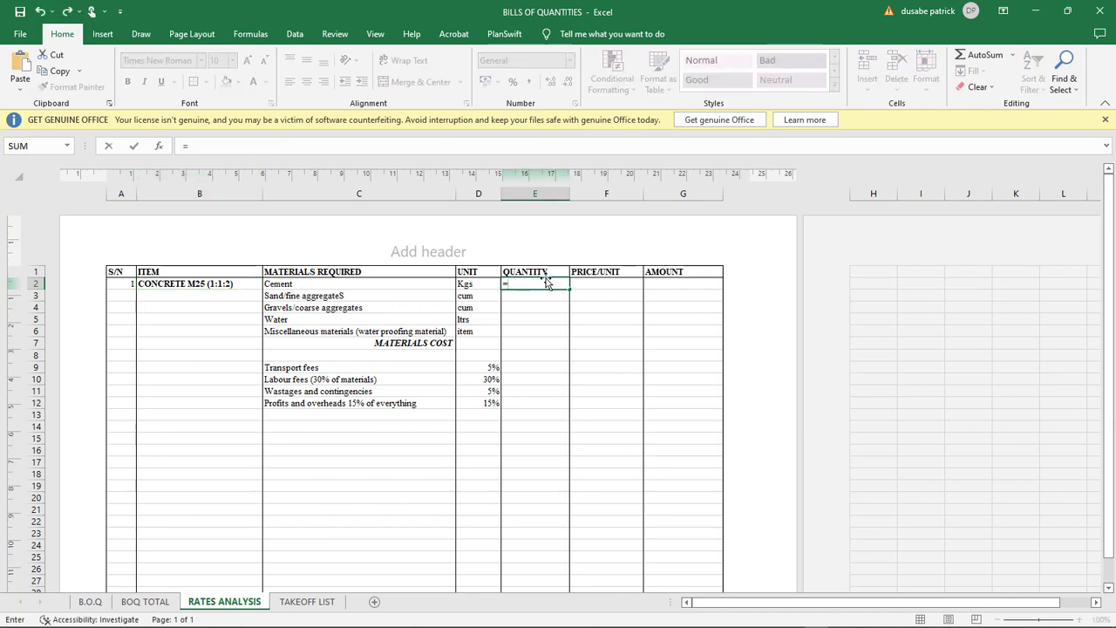
{"action": "type", "text": "1/4)"}
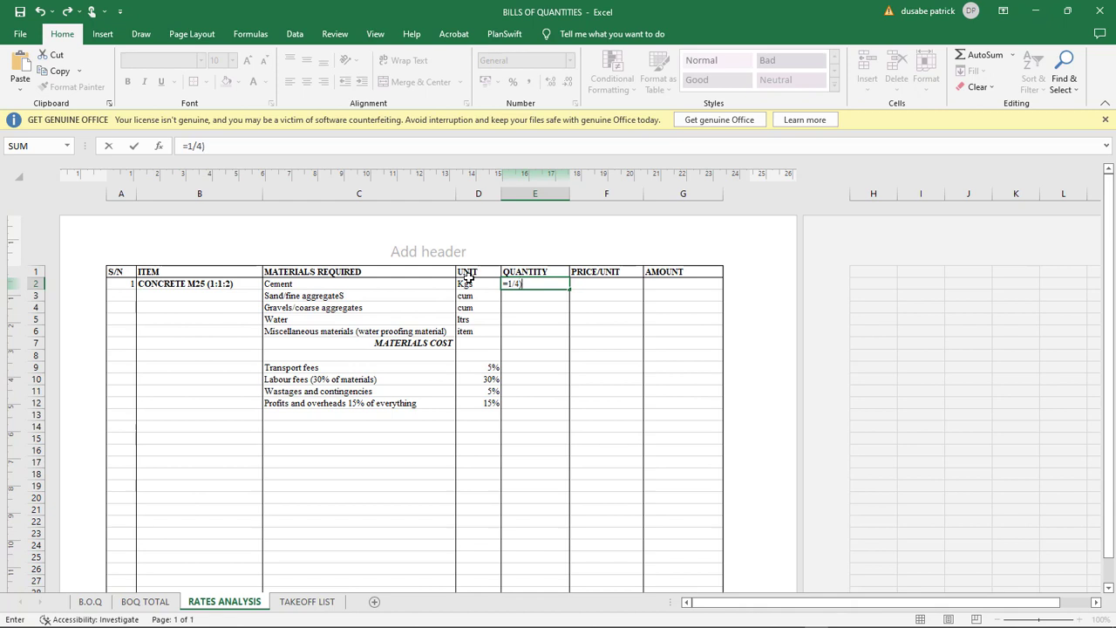
{"action": "left_click", "coordinate": [187, 145]}
{"action": "type", "text": "("}
{"action": "type", "text": "*1.54"}
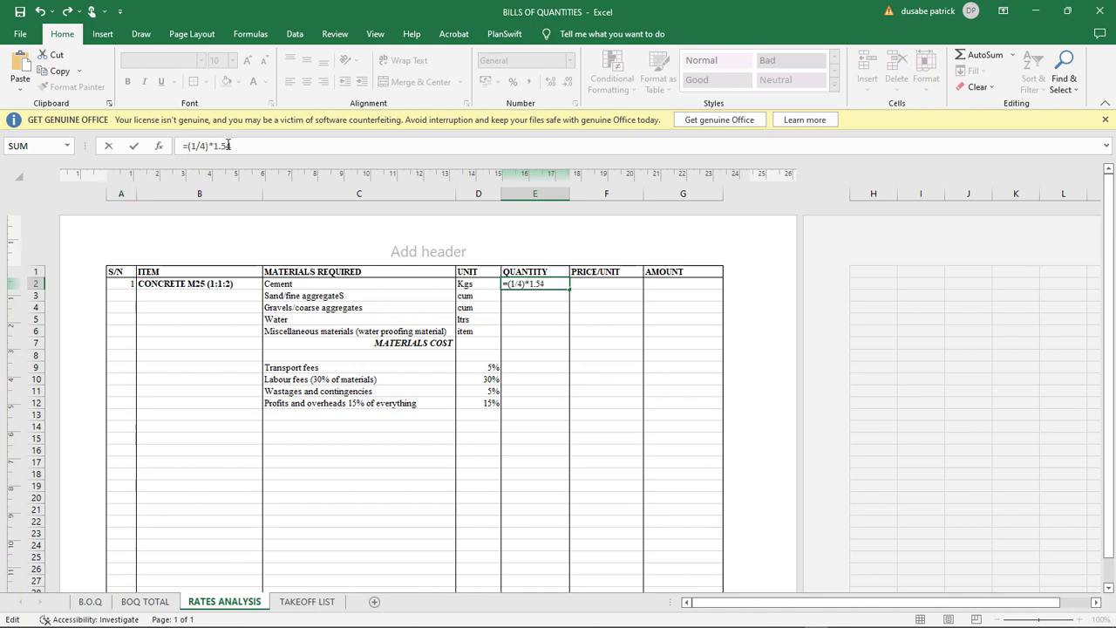
Step: Complete the brackets so E2 reads =((1/4)*1.54), giving 0.385
{"action": "left_click_drag", "start_coordinate": [230, 145], "coordinate": [213, 145]}
{"action": "left_click", "coordinate": [241, 146]}
{"action": "double_click", "coordinate": [224, 146]}
{"action": "left_click", "coordinate": [242, 147]}
{"action": "type", "text": ")"}
{"action": "left_click", "coordinate": [192, 146]}
{"action": "type", "text": "("}
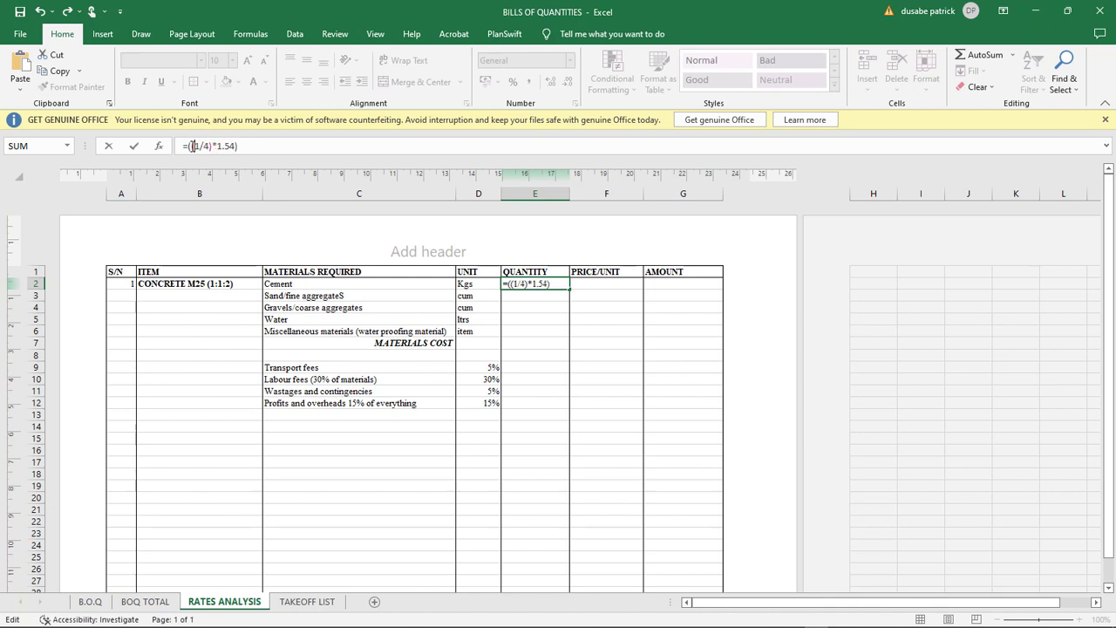
{"action": "left_click", "coordinate": [279, 144]}
{"action": "key", "text": "Return"}
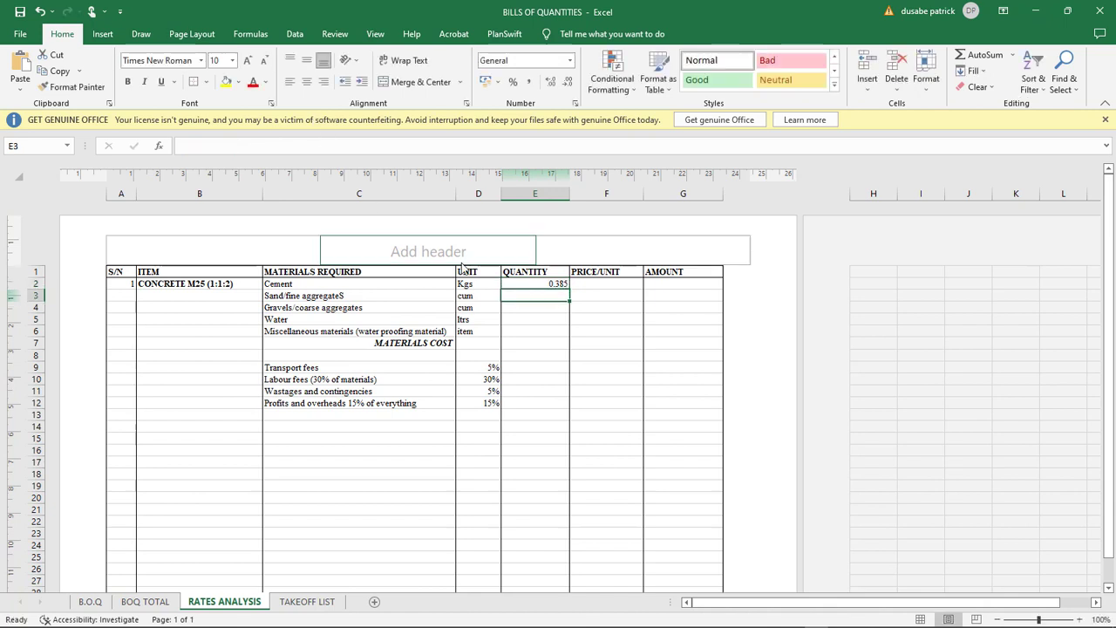
Step: Open E2's cement formula for editing and switch to the KEY NOTES ABOUT CONCRETE file
{"action": "left_click", "coordinate": [528, 283]}
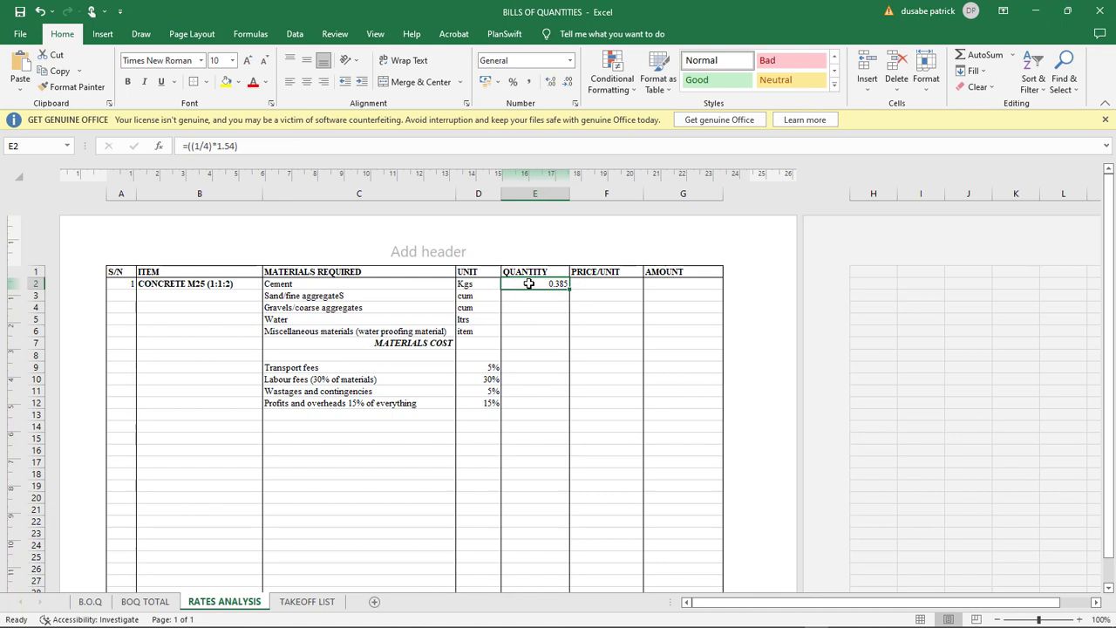
{"action": "left_click", "coordinate": [273, 146]}
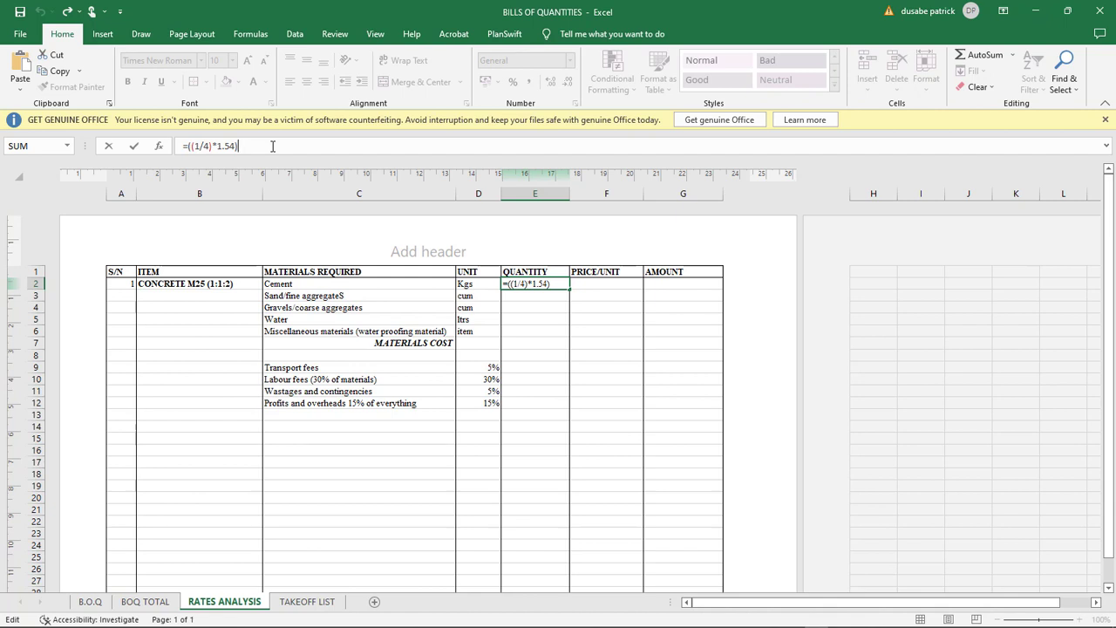
{"action": "mouse_move", "coordinate": [1066, 626]}
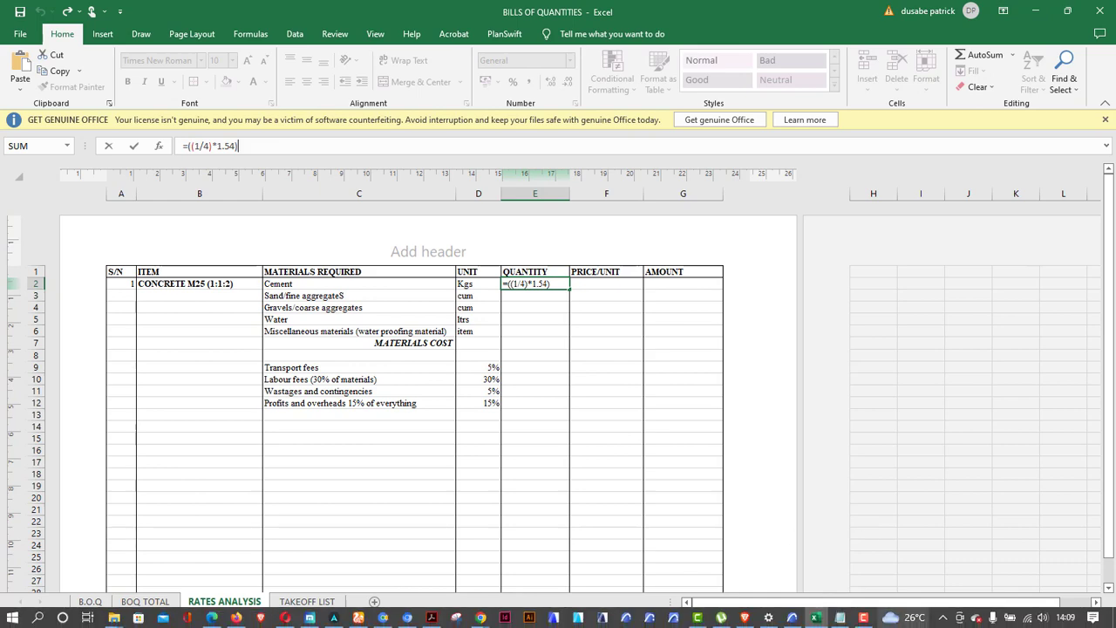
{"action": "key", "text": "alt+Tab"}
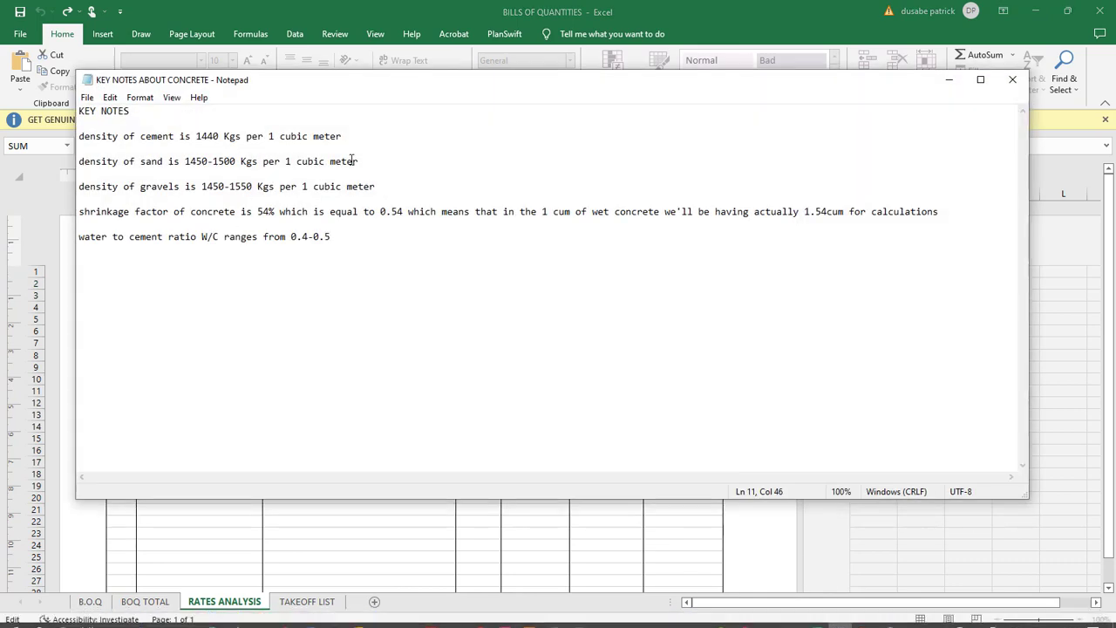
Step: Mark the cement density line (1440 Kgs per cubic meter) and minimize the notes
{"action": "left_click", "coordinate": [354, 144]}
{"action": "left_click_drag", "start_coordinate": [342, 137], "coordinate": [78, 137]}
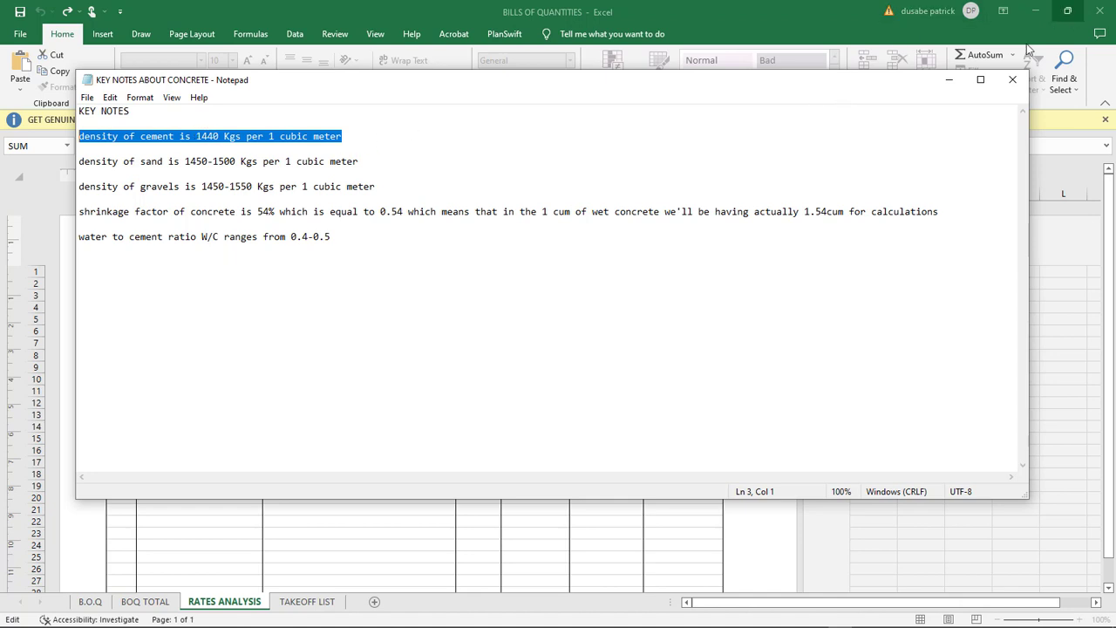
{"action": "left_click", "coordinate": [948, 81]}
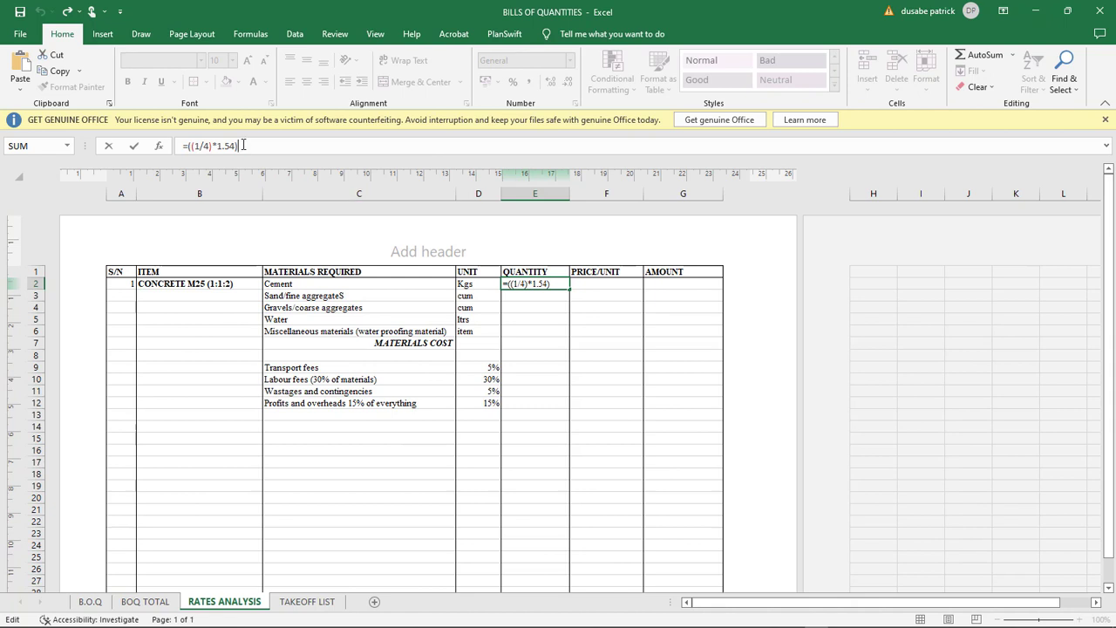
Step: Append *1440 to E2's formula so the cement quantity becomes 554.4 Kgs
{"action": "type", "text": "*1440"}
{"action": "key", "text": "Return"}
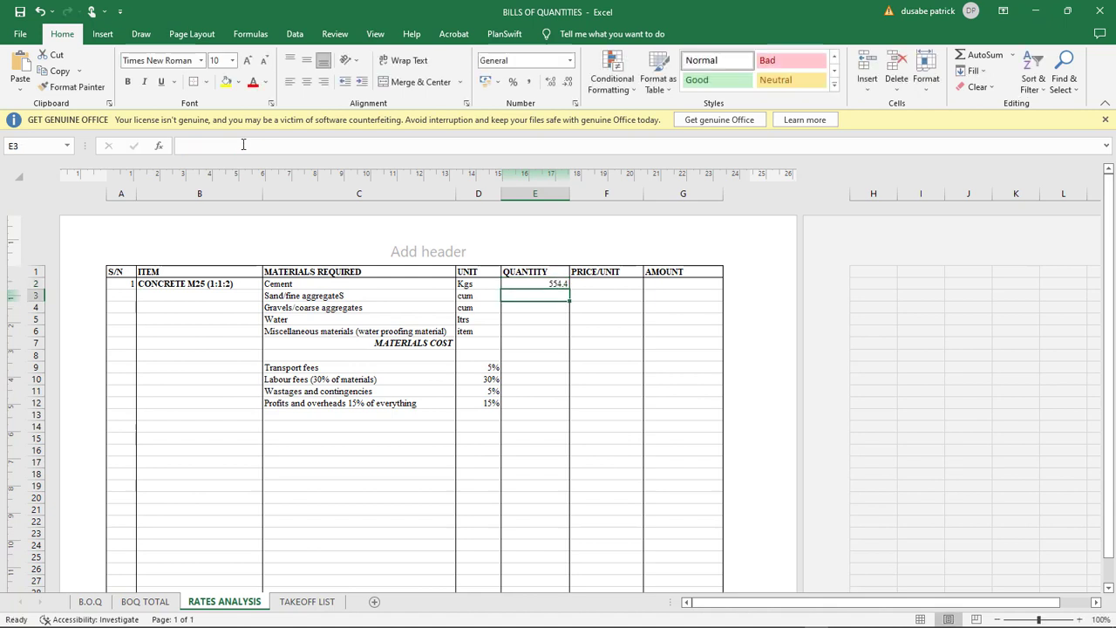
{"action": "left_click", "coordinate": [546, 286]}
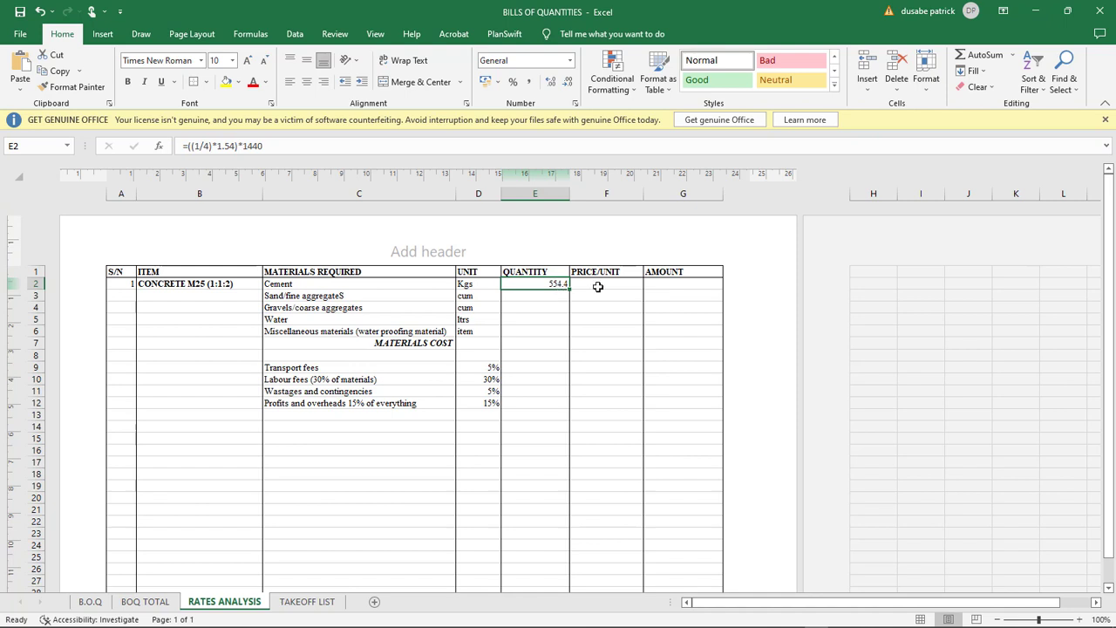
Step: Replace D2's unit Kgs with 'cement bags' and widen the UNIT column to fit it
{"action": "left_click", "coordinate": [464, 284]}
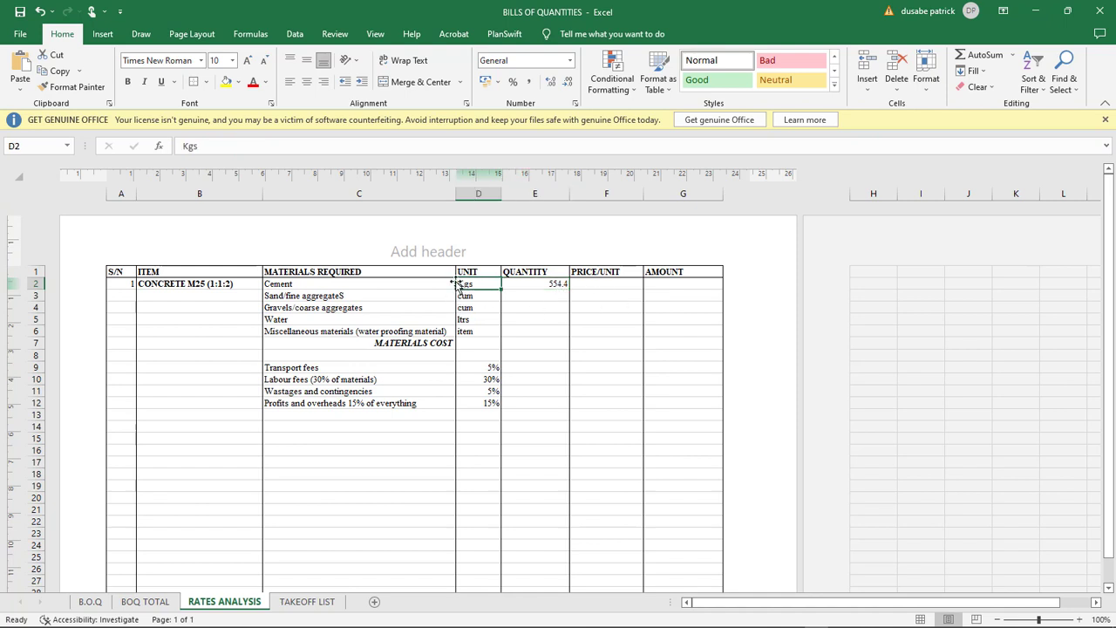
{"action": "double_click", "coordinate": [230, 152]}
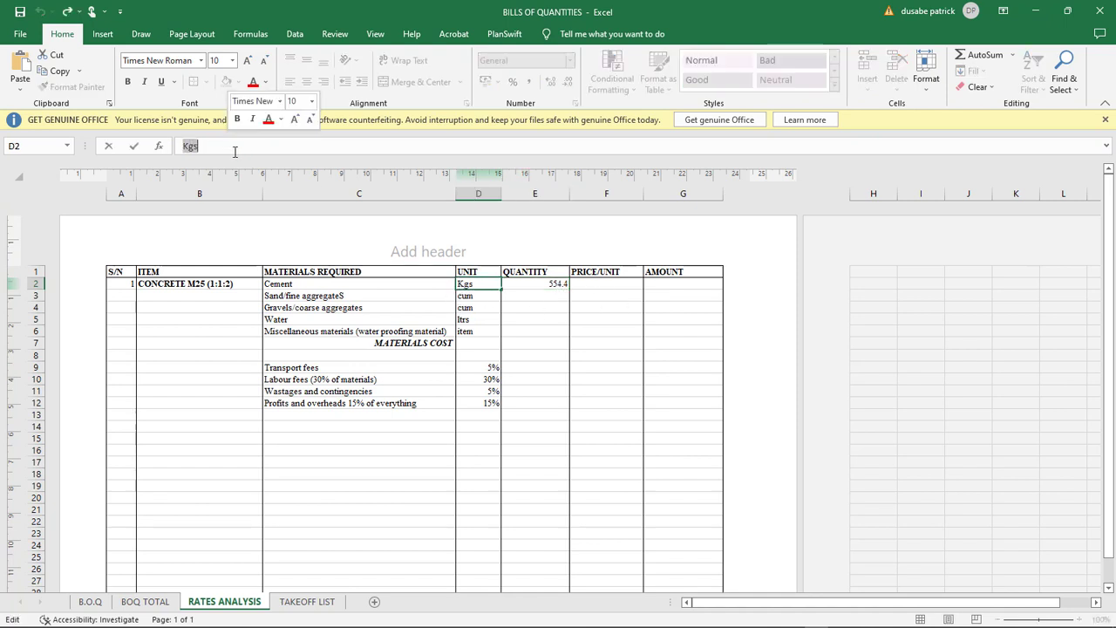
{"action": "type", "text": "cemen"}
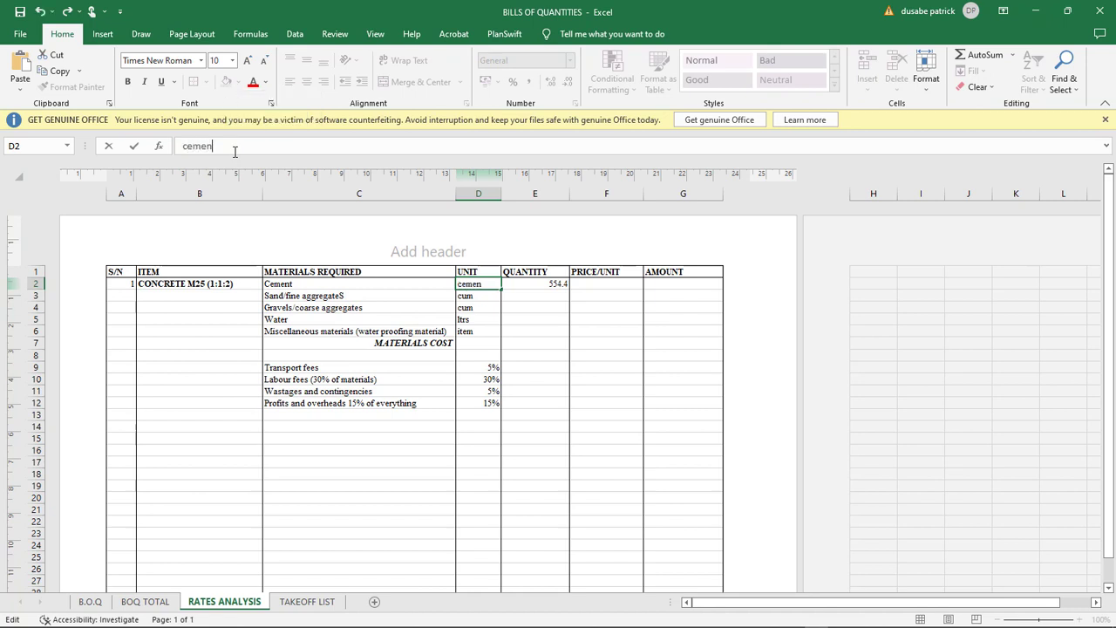
{"action": "type", "text": "t bags"}
{"action": "left_click", "coordinate": [515, 411]}
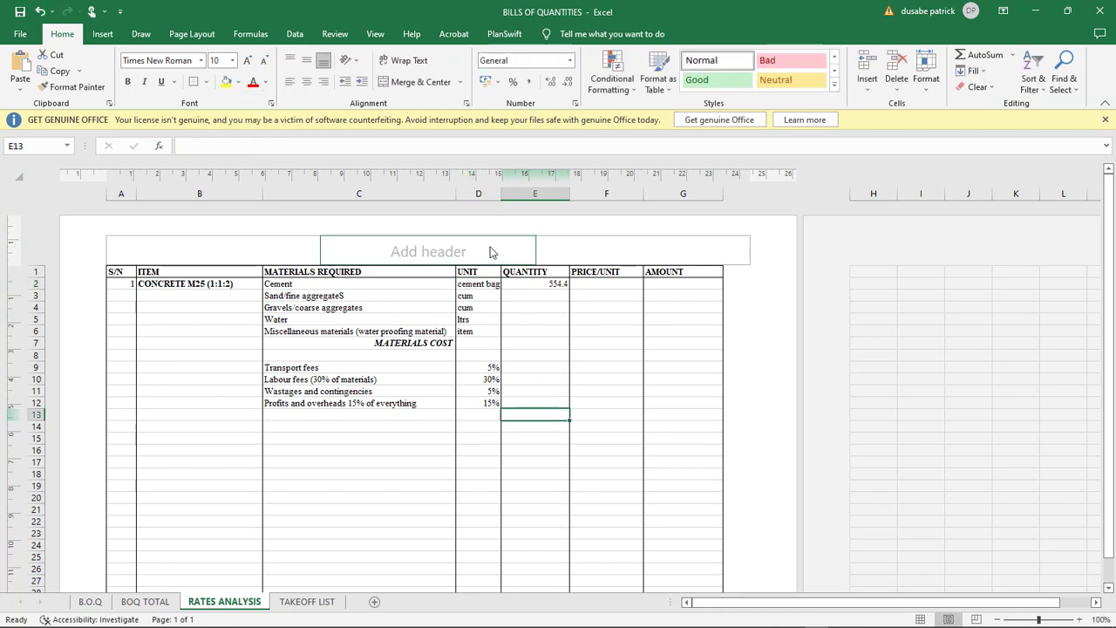
{"action": "left_click_drag", "start_coordinate": [502, 194], "coordinate": [509, 194]}
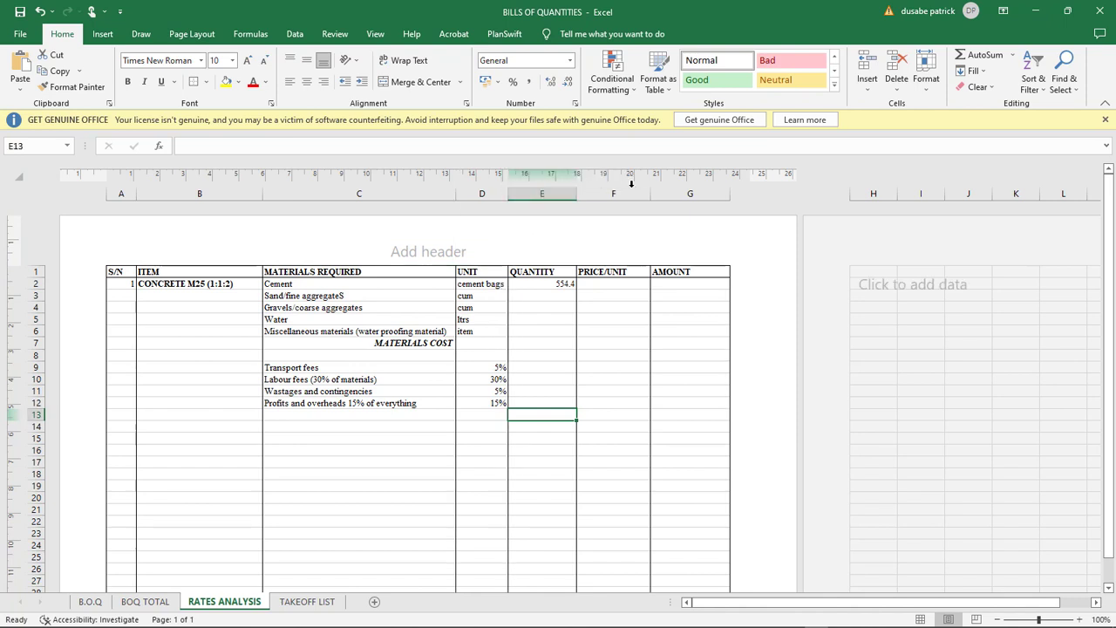
{"action": "left_click_drag", "start_coordinate": [650, 193], "coordinate": [644, 192]}
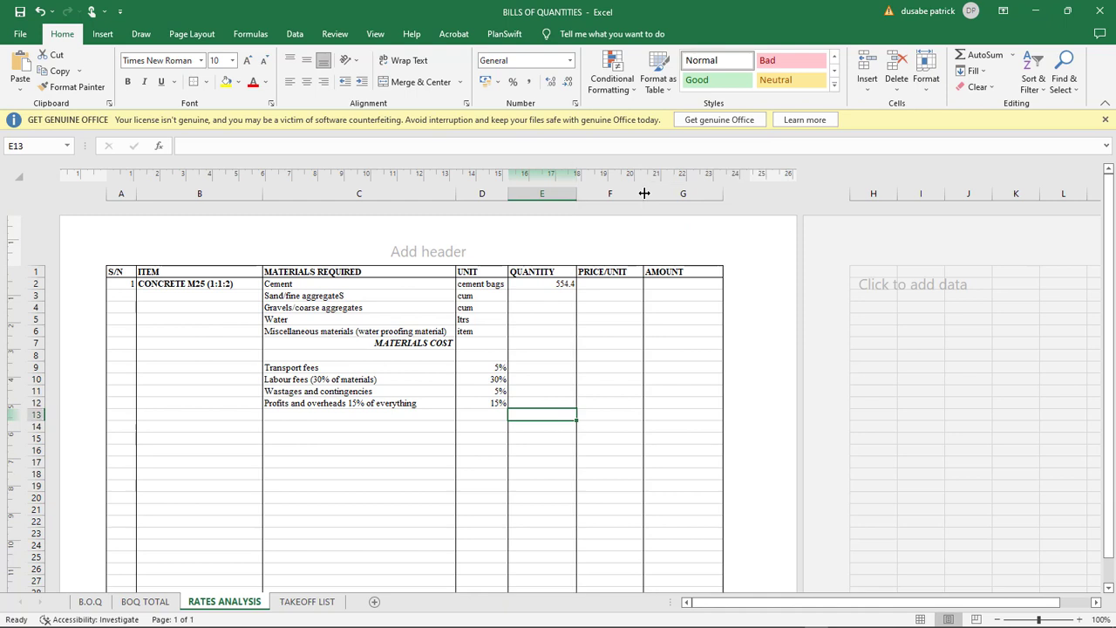
{"action": "left_click", "coordinate": [529, 286]}
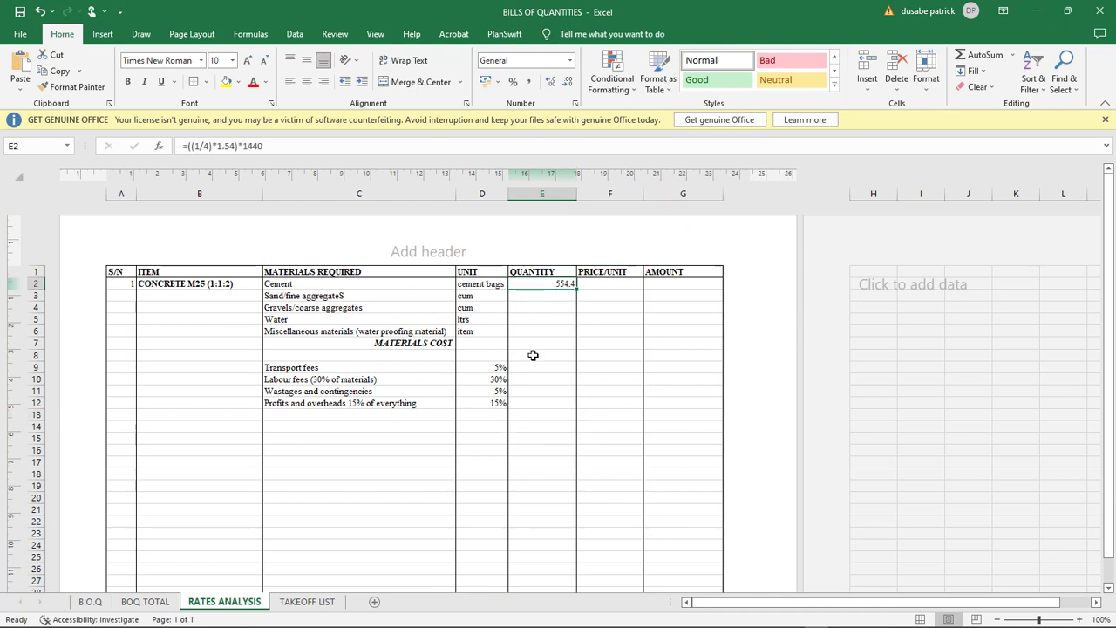
Step: Change E2's formula to =(((1/4)*1.54)*1440)/50, giving 11.088 cement bags
{"action": "left_click", "coordinate": [309, 140]}
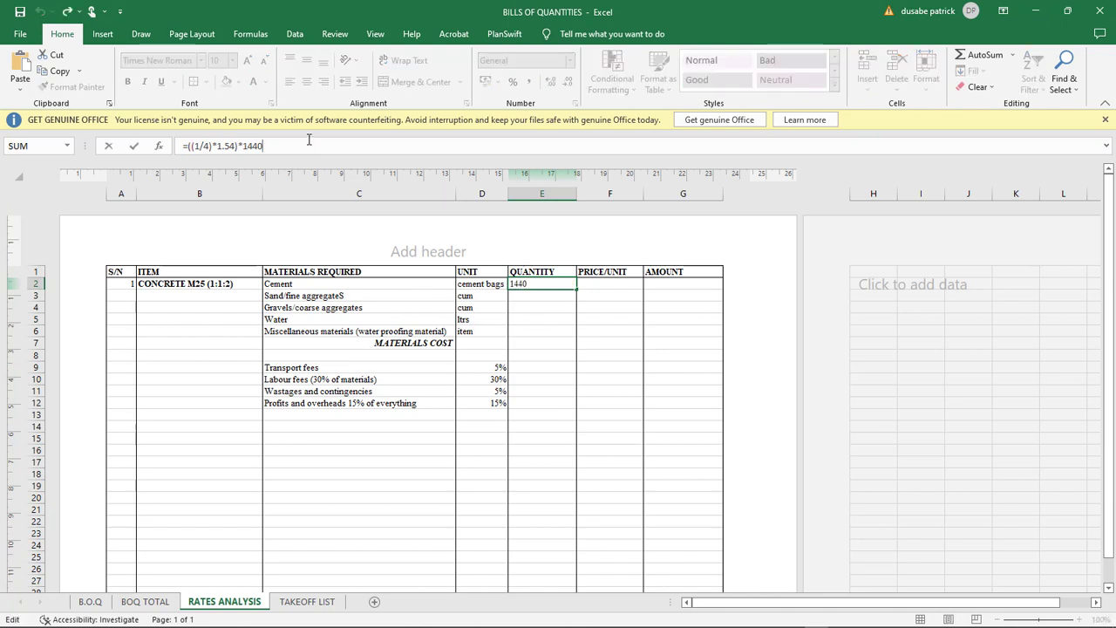
{"action": "type", "text": ")"}
{"action": "left_click", "coordinate": [191, 146]}
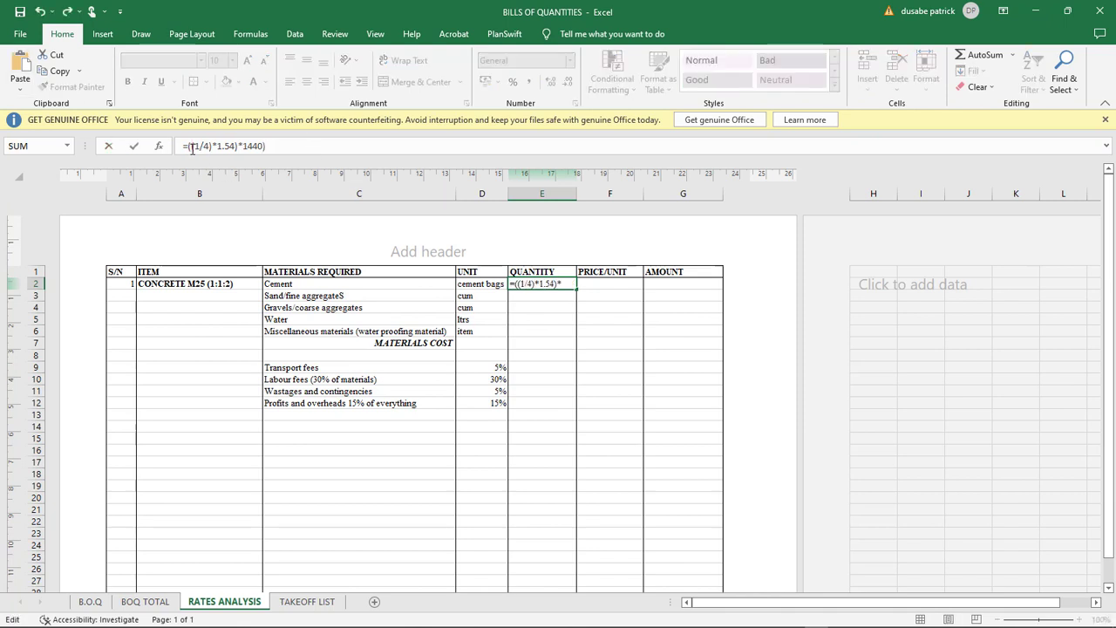
{"action": "type", "text": "("}
{"action": "left_click", "coordinate": [291, 151]}
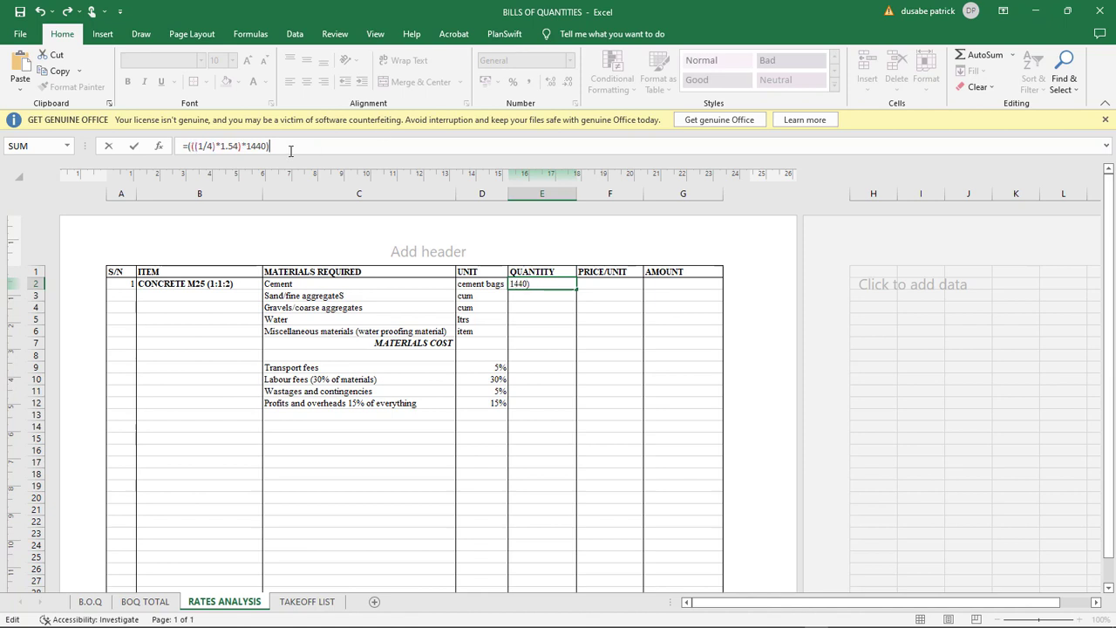
{"action": "type", "text": "/50"}
{"action": "key", "text": "Return"}
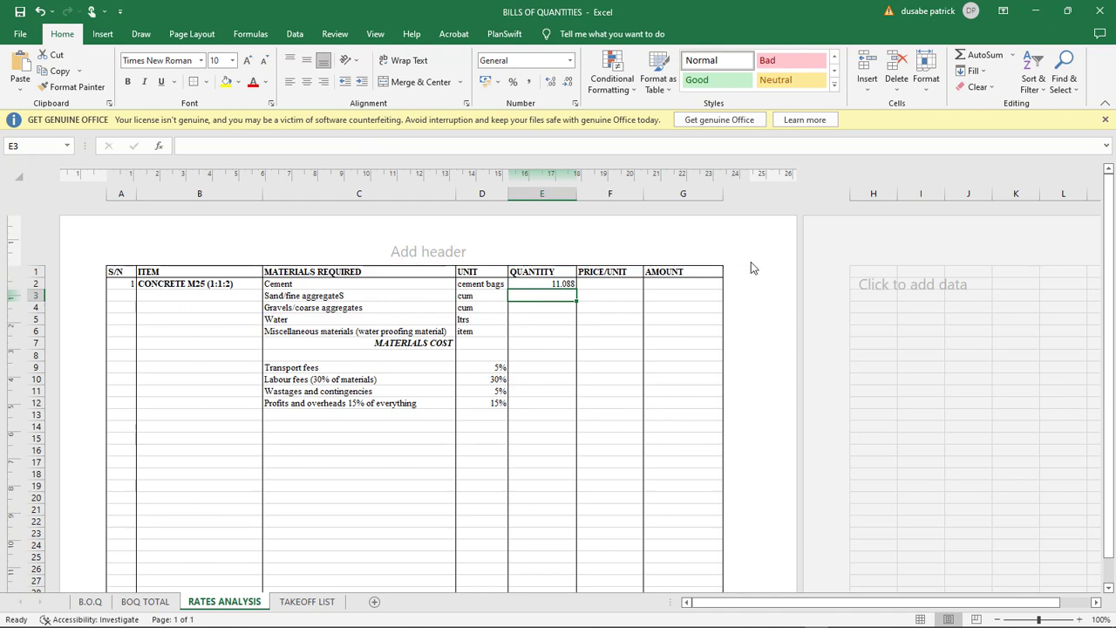
{"action": "left_click", "coordinate": [532, 284]}
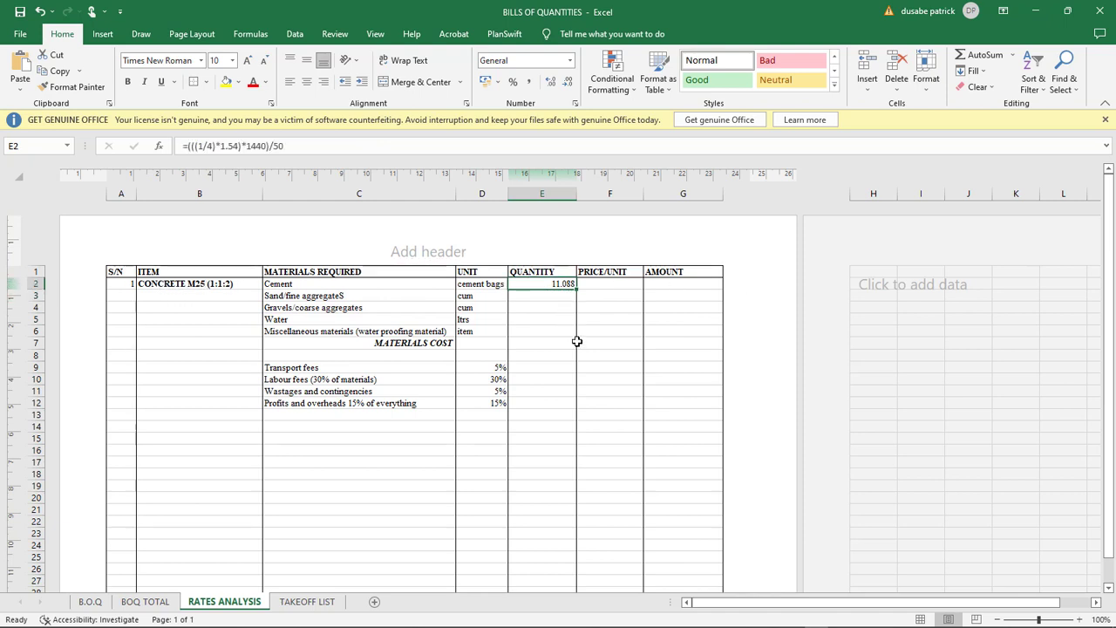
{"action": "left_click", "coordinate": [608, 283]}
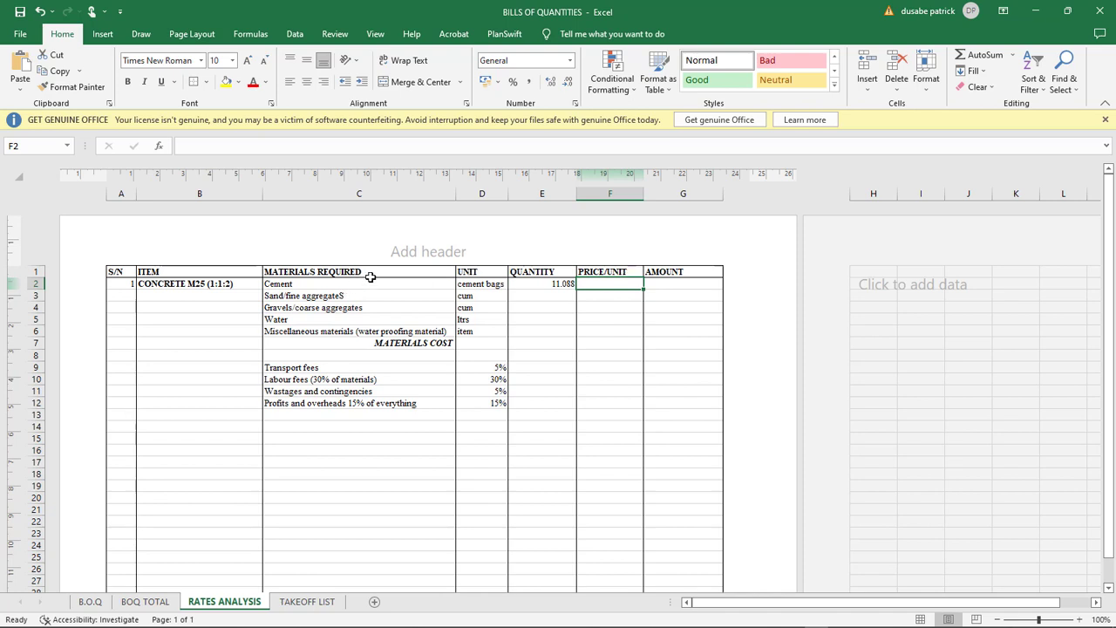
Step: Change the G1 heading from AMOUNT to 'AMOUNT in Rwf', correcting a stray letter
{"action": "double_click", "coordinate": [614, 271]}
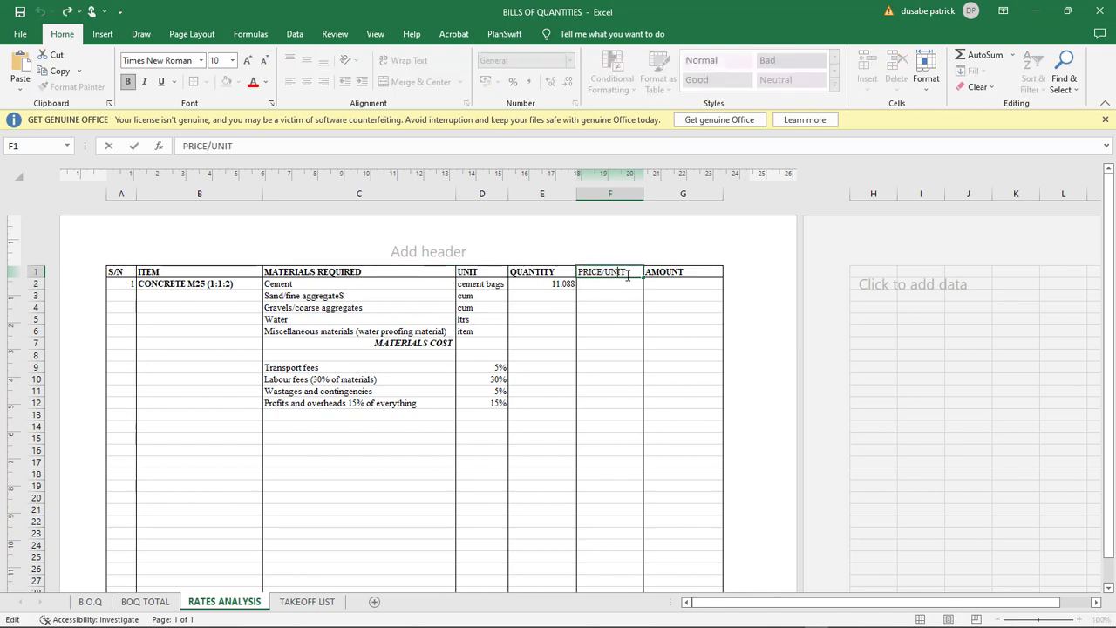
{"action": "double_click", "coordinate": [685, 273]}
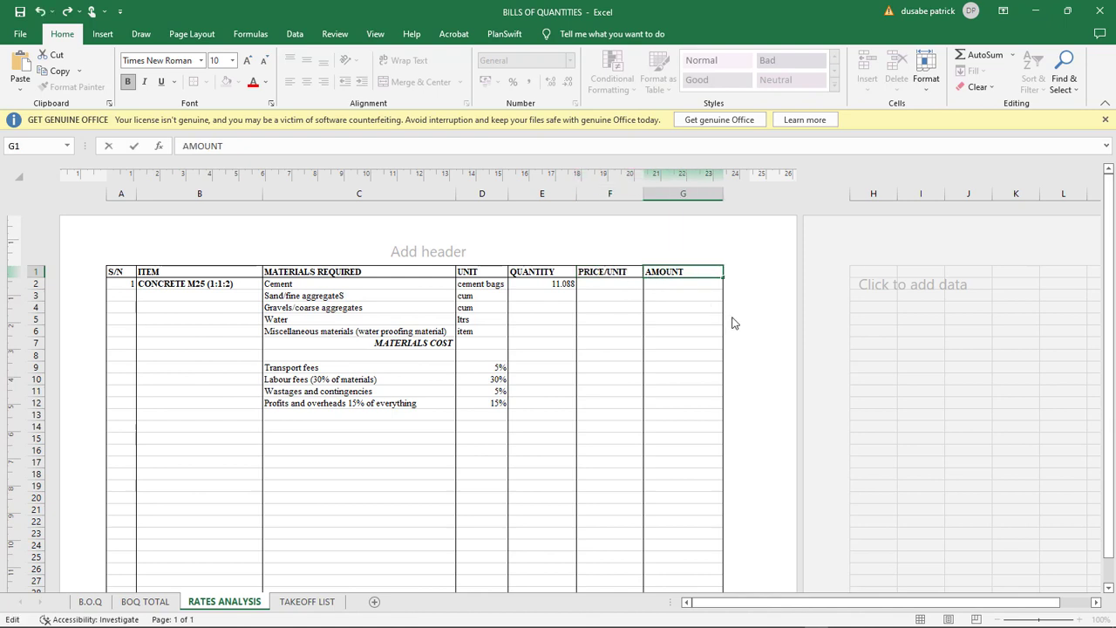
{"action": "type", "text": "in"}
{"action": "key", "text": "ctrl+Return"}
{"action": "key", "text": "Tab"}
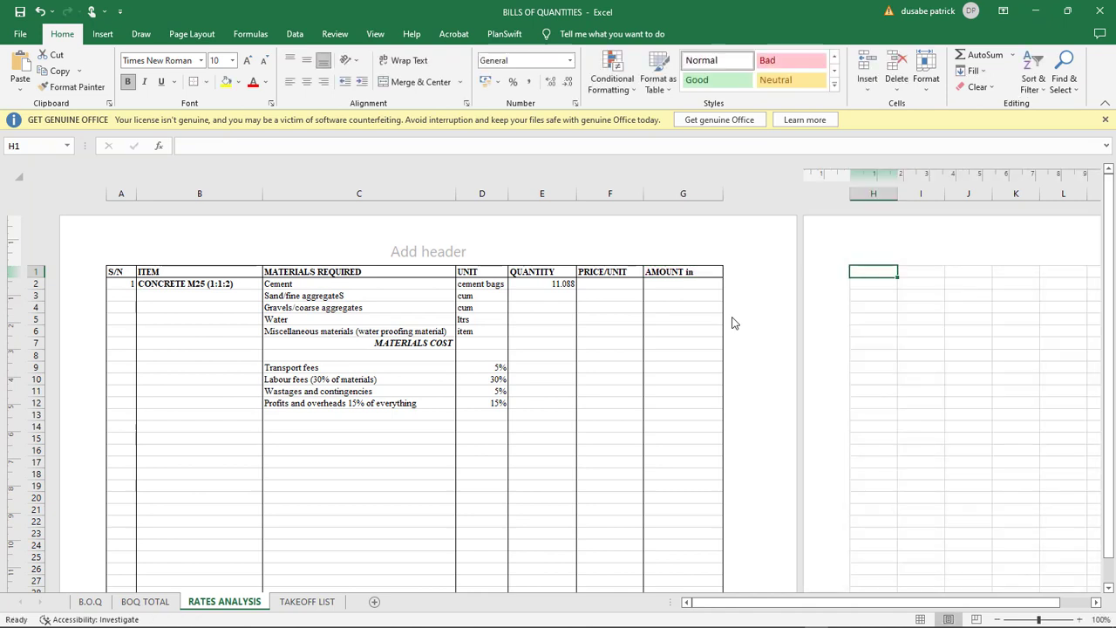
{"action": "double_click", "coordinate": [711, 272]}
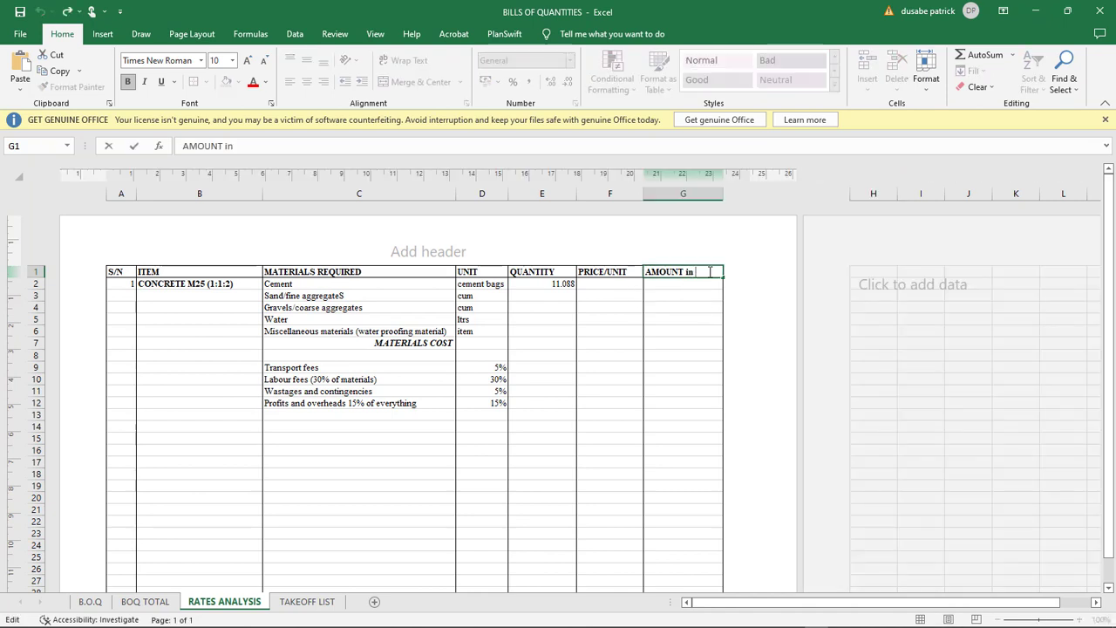
{"action": "type", "text": "r"}
{"action": "key", "text": "Return"}
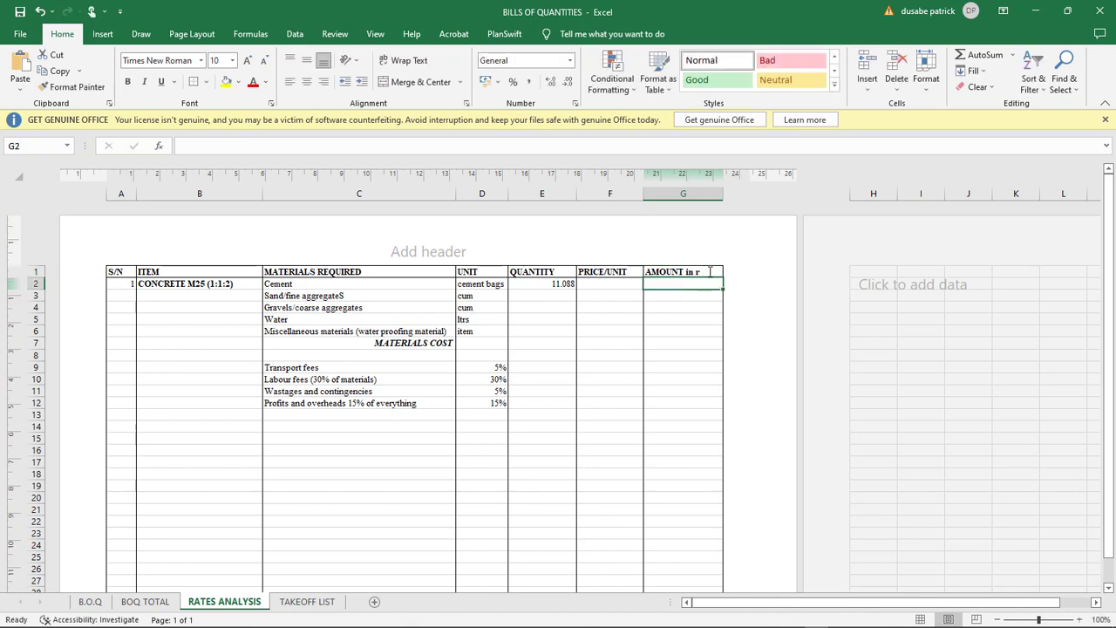
{"action": "double_click", "coordinate": [711, 272]}
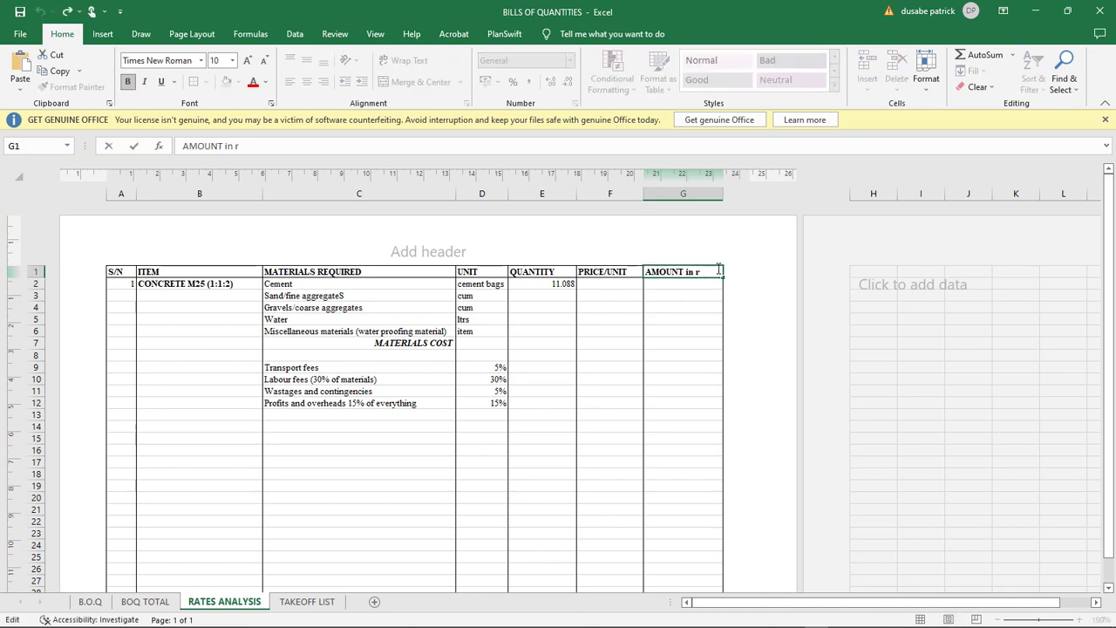
{"action": "key", "text": "BackSpace"}
{"action": "type", "text": "Rwf"}
Step: Enter the cement price 12000 in F2
{"action": "left_click", "coordinate": [691, 295]}
{"action": "left_click", "coordinate": [605, 284]}
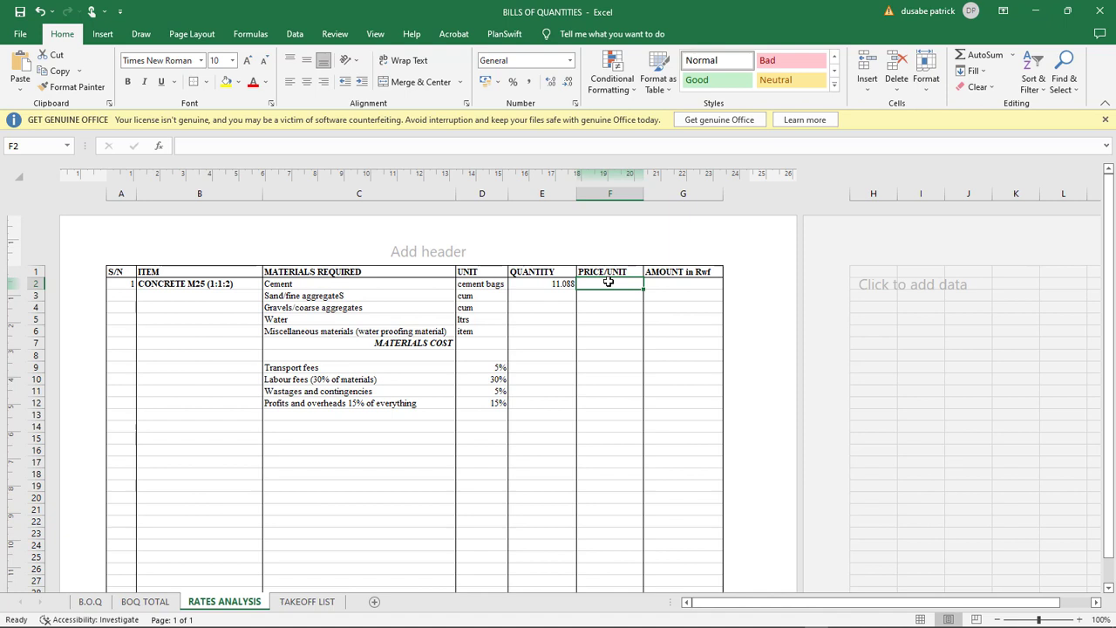
{"action": "type", "text": "12"}
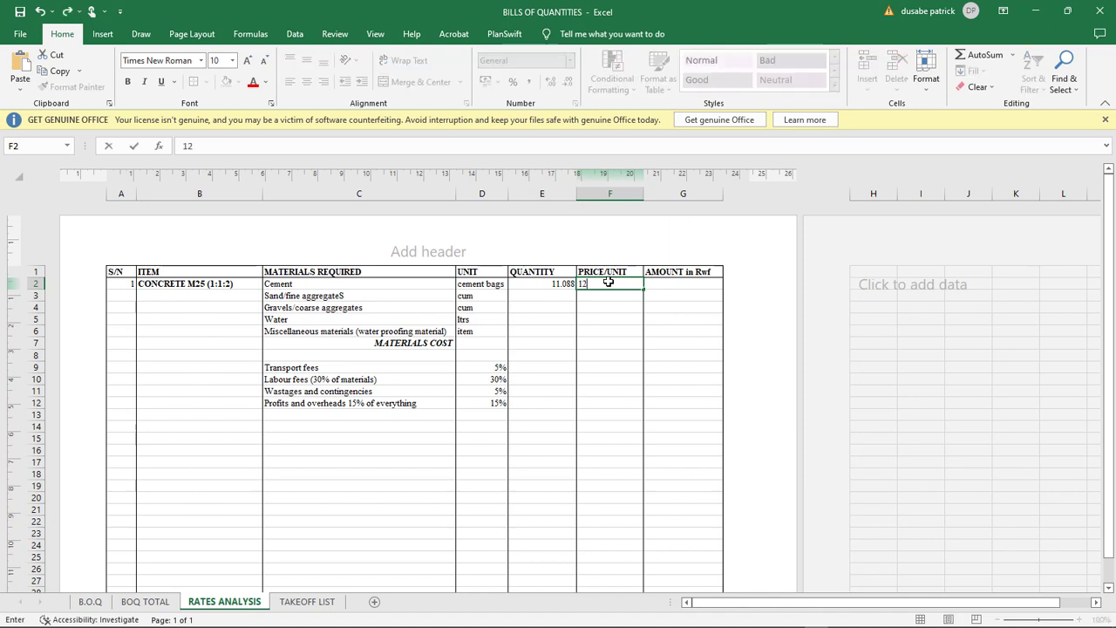
{"action": "type", "text": "000"}
{"action": "key", "text": "Return"}
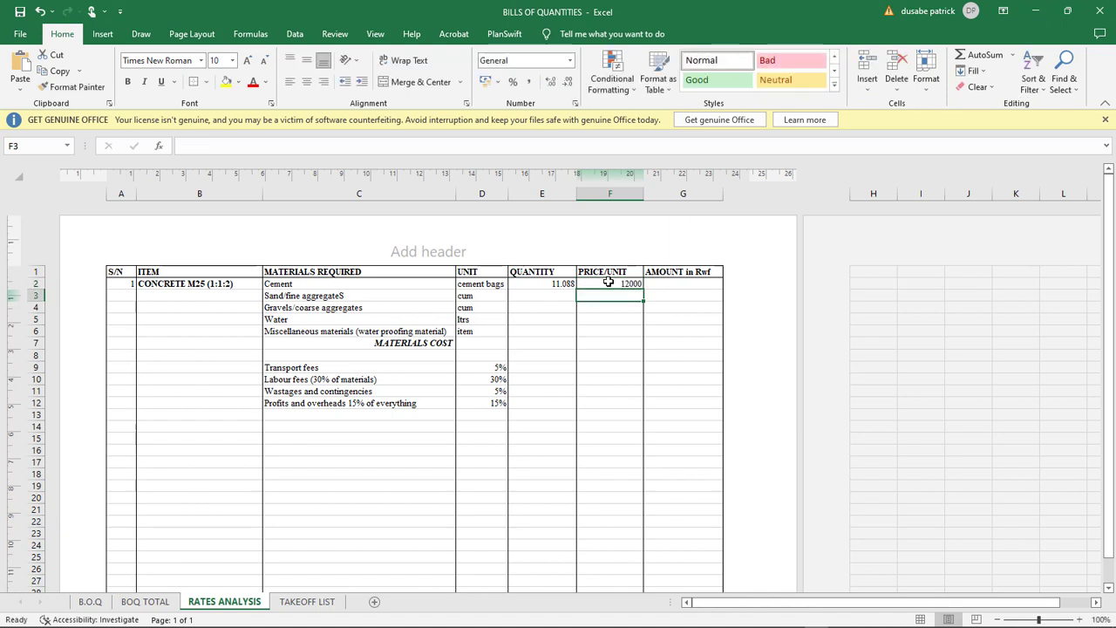
Step: Format the PRICE/UNIT column in comma style with no decimals, so F2 shows 12,000
{"action": "left_click", "coordinate": [602, 194]}
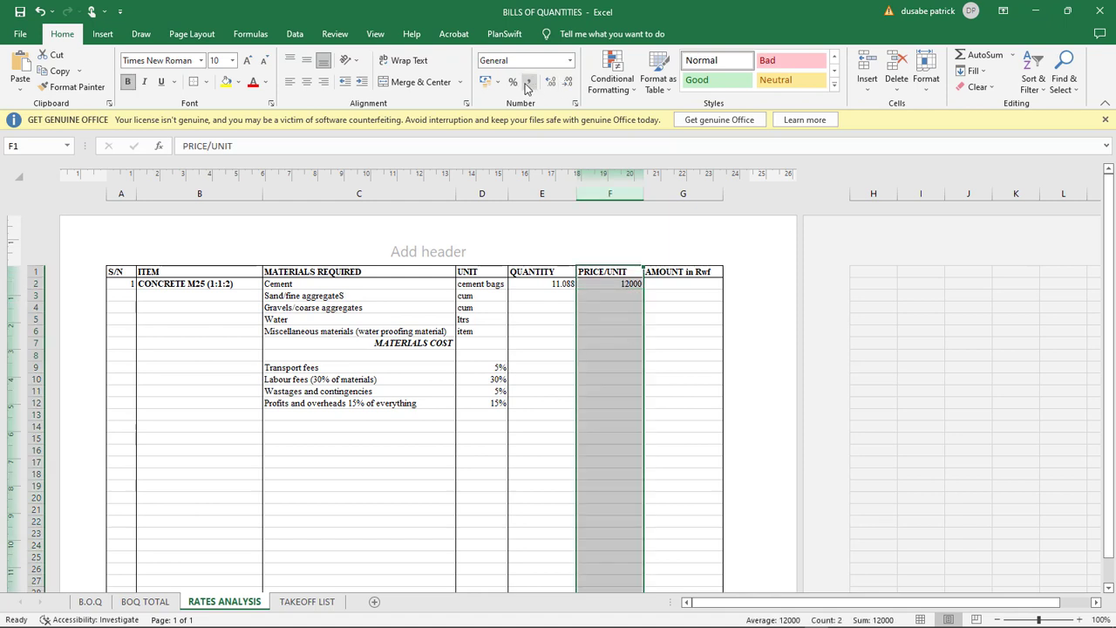
{"action": "left_click", "coordinate": [530, 81]}
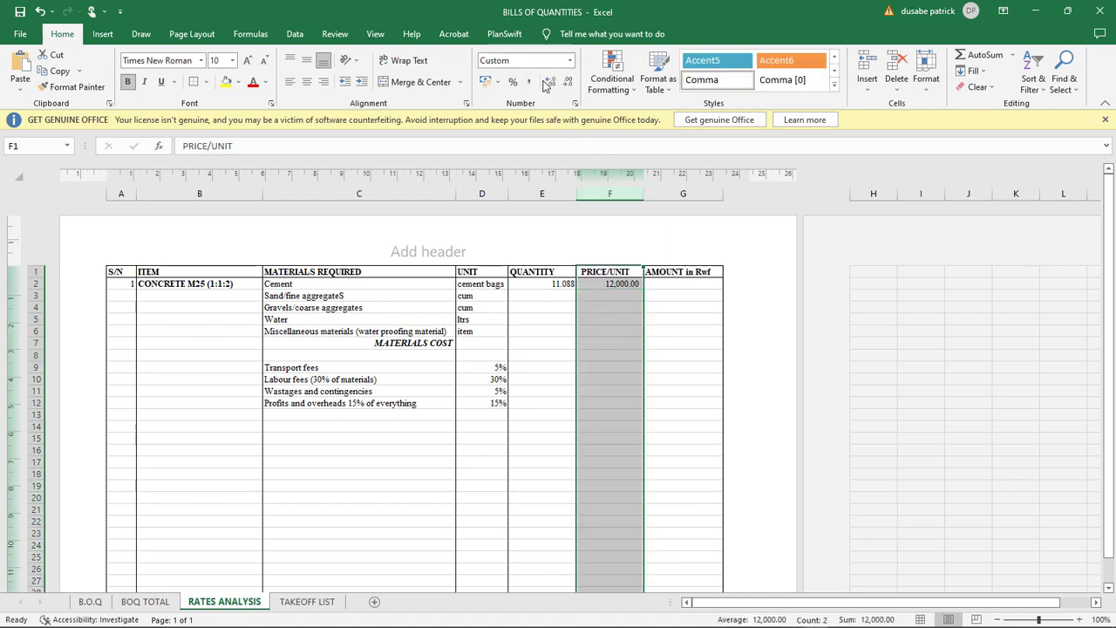
{"action": "left_click", "coordinate": [567, 81]}
{"action": "left_click", "coordinate": [567, 81]}
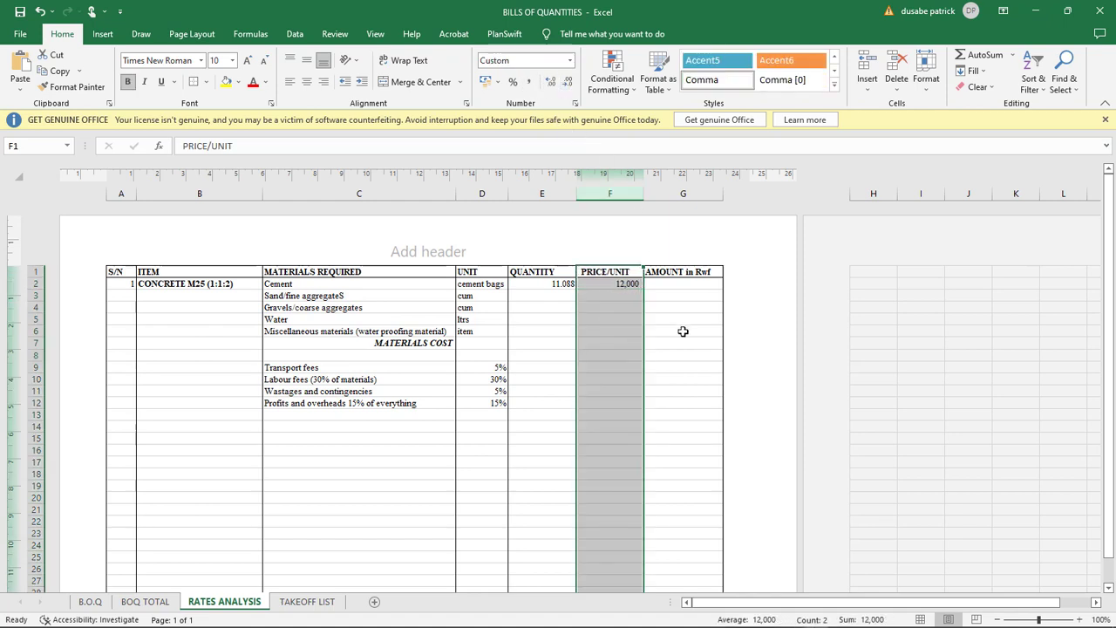
{"action": "left_click", "coordinate": [635, 310]}
{"action": "left_click", "coordinate": [628, 285]}
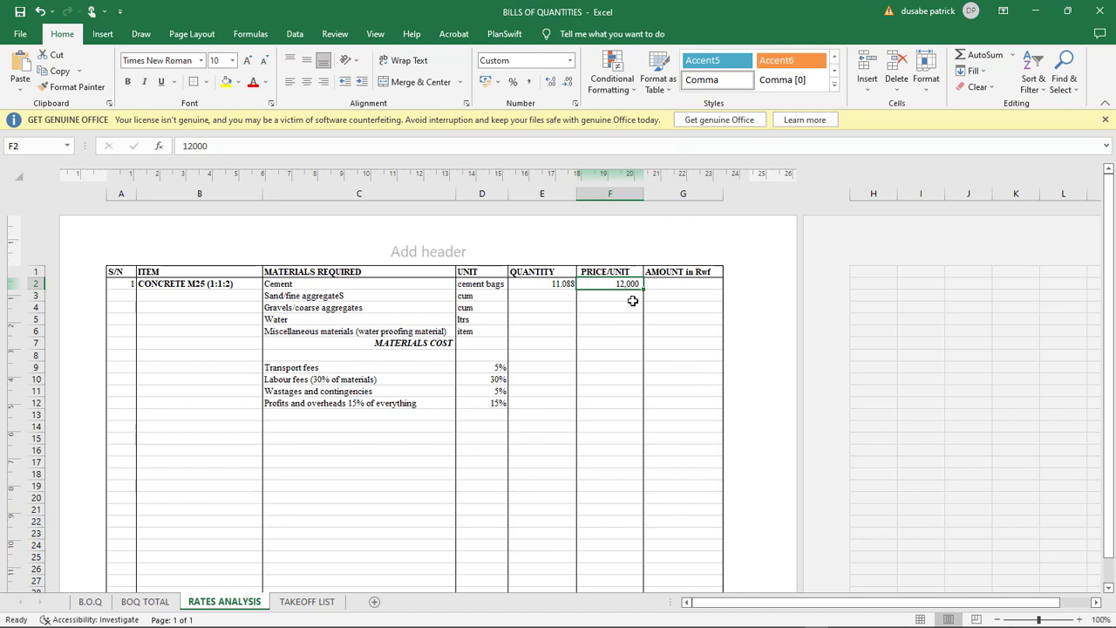
Step: Enter =PRODUCT(E2:F2) in G2 to compute the cement amount
{"action": "left_click", "coordinate": [660, 287]}
{"action": "type", "text": "="}
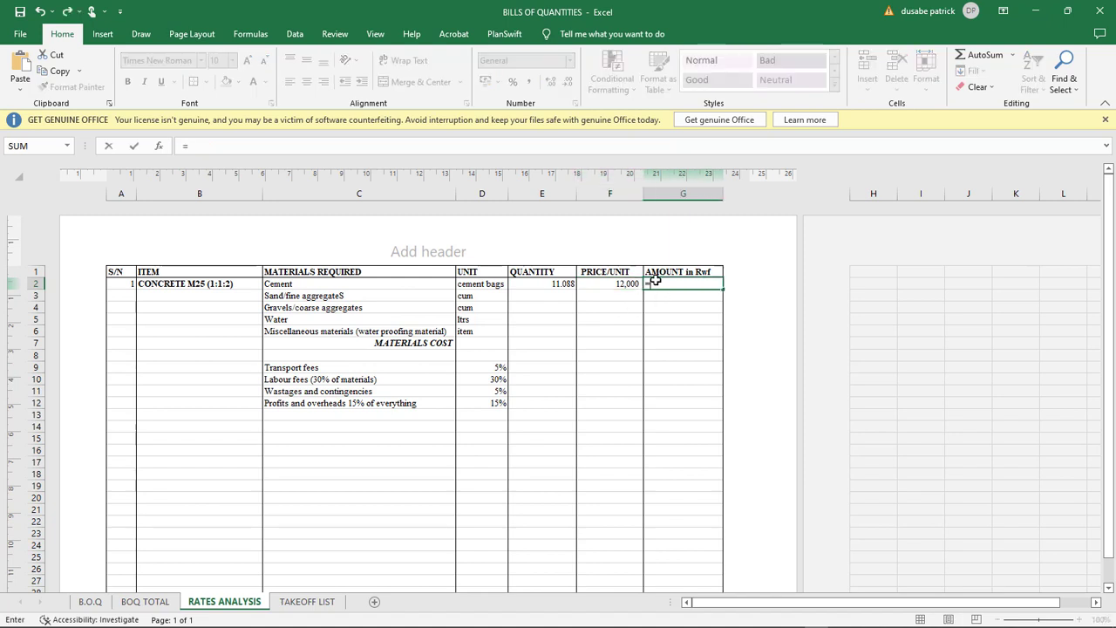
{"action": "type", "text": "prod"}
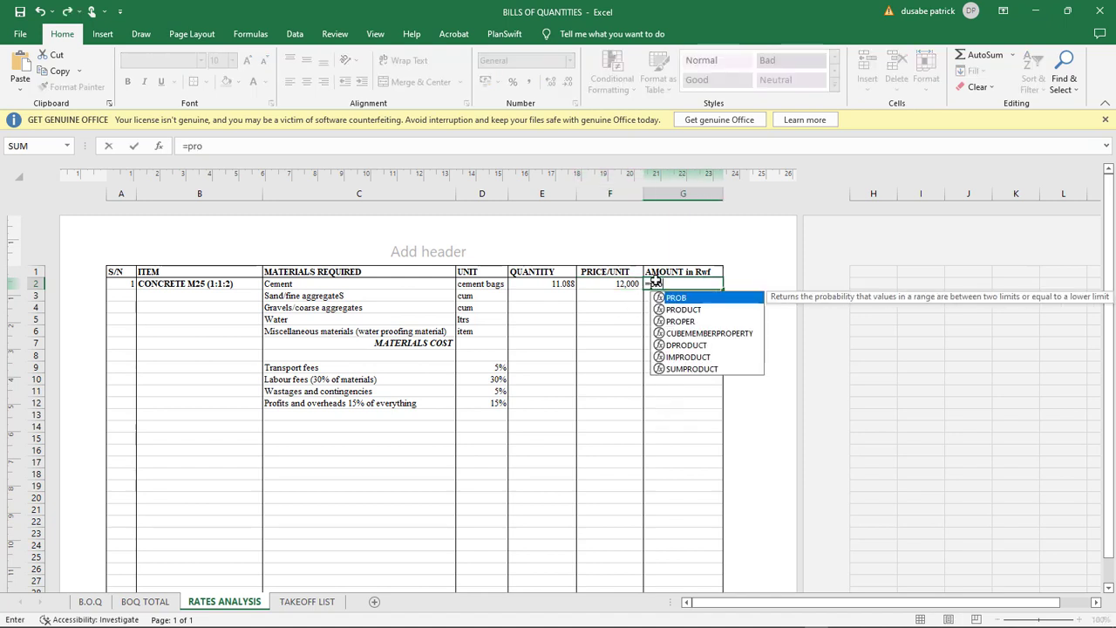
{"action": "double_click", "coordinate": [677, 300]}
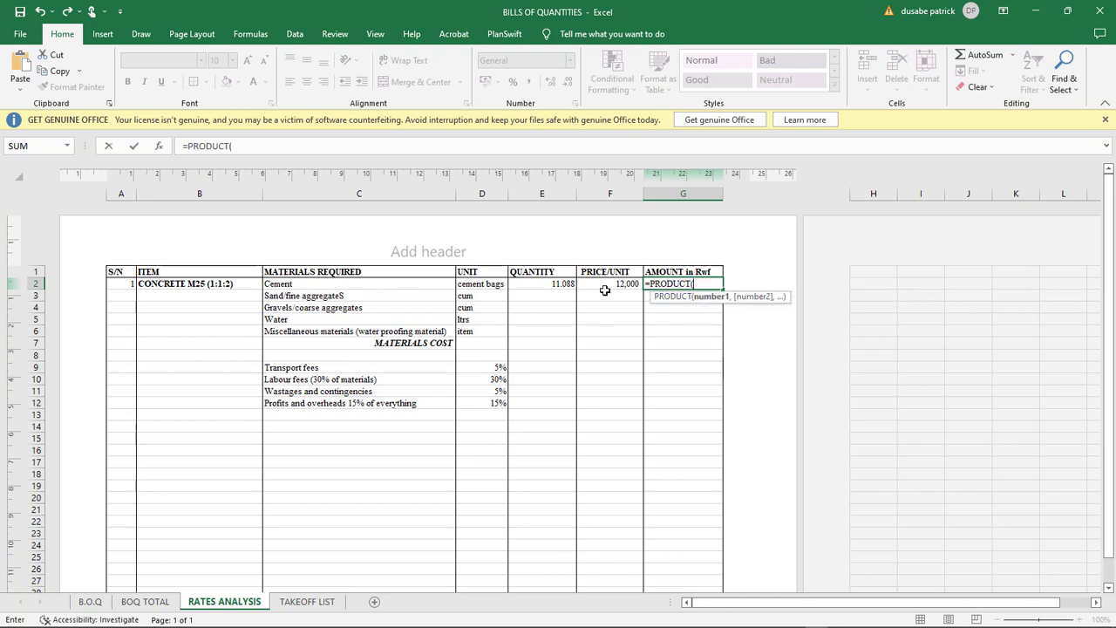
{"action": "left_click_drag", "start_coordinate": [563, 285], "coordinate": [596, 281]}
{"action": "key", "text": "Return"}
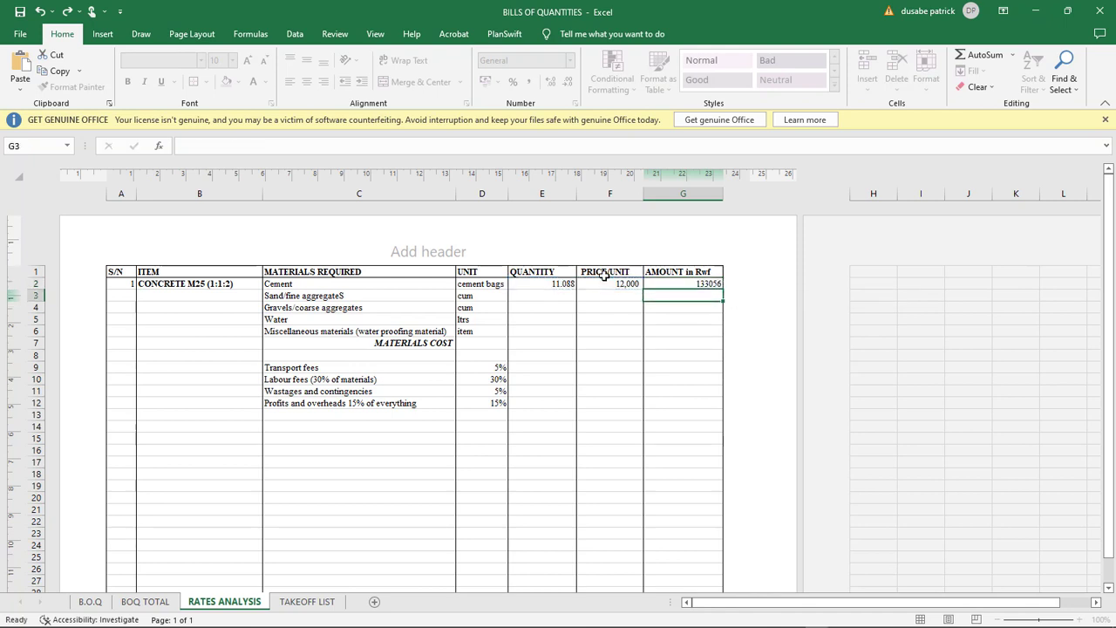
Step: Format the AMOUNT in Rwf column in comma style with no decimals, showing 133,056
{"action": "left_click", "coordinate": [680, 264]}
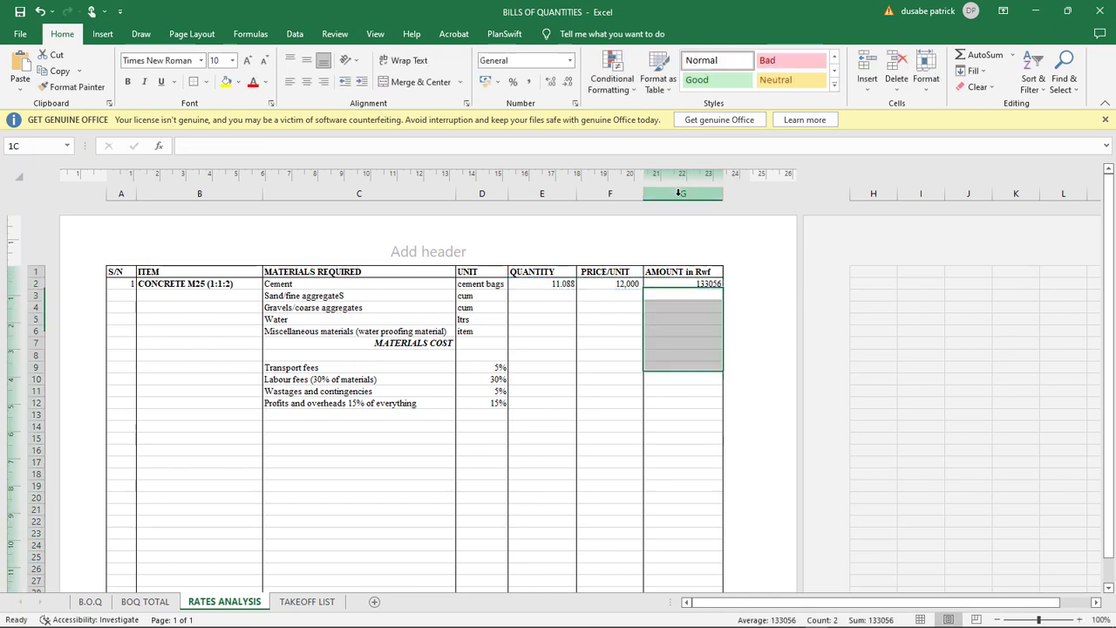
{"action": "left_click", "coordinate": [529, 81]}
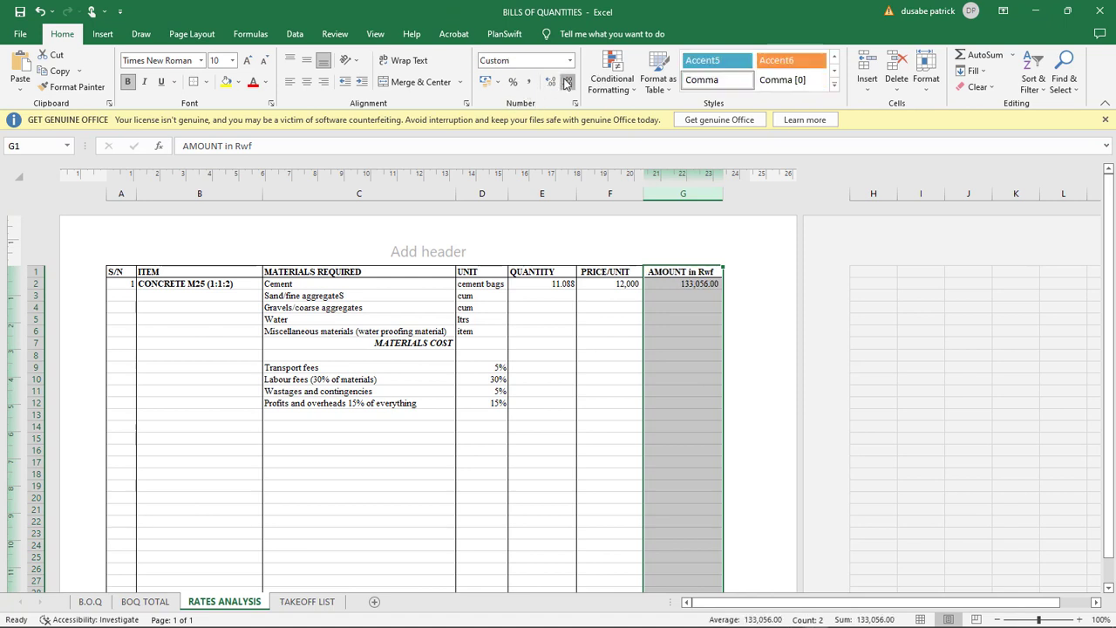
{"action": "left_click", "coordinate": [567, 82]}
{"action": "left_click", "coordinate": [568, 82]}
{"action": "left_click", "coordinate": [694, 328]}
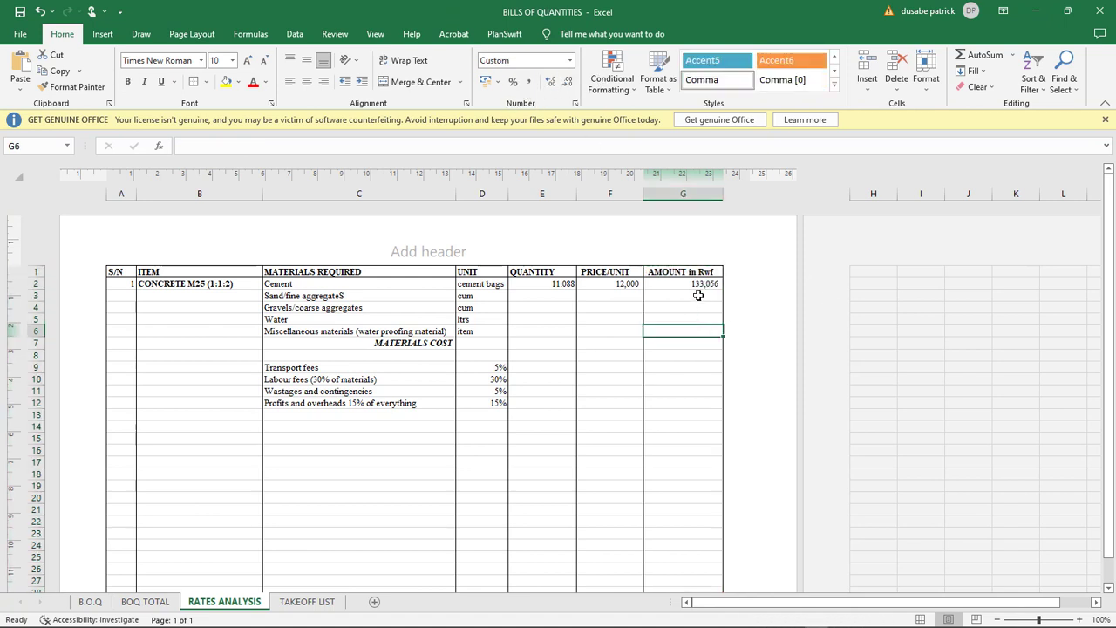
{"action": "left_click", "coordinate": [698, 285]}
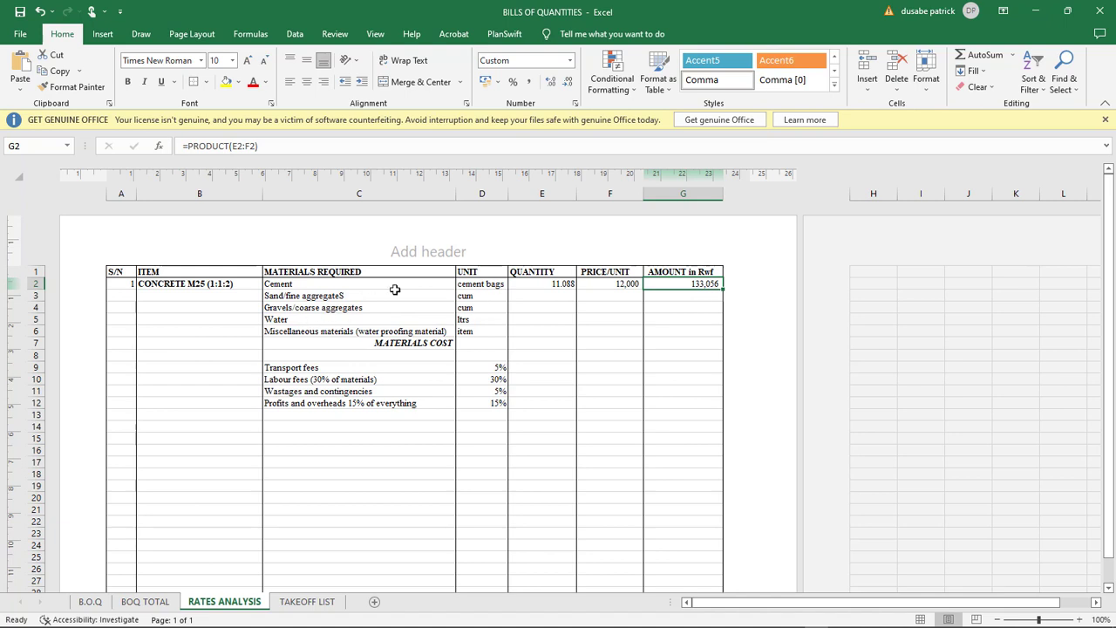
{"action": "left_click", "coordinate": [523, 300]}
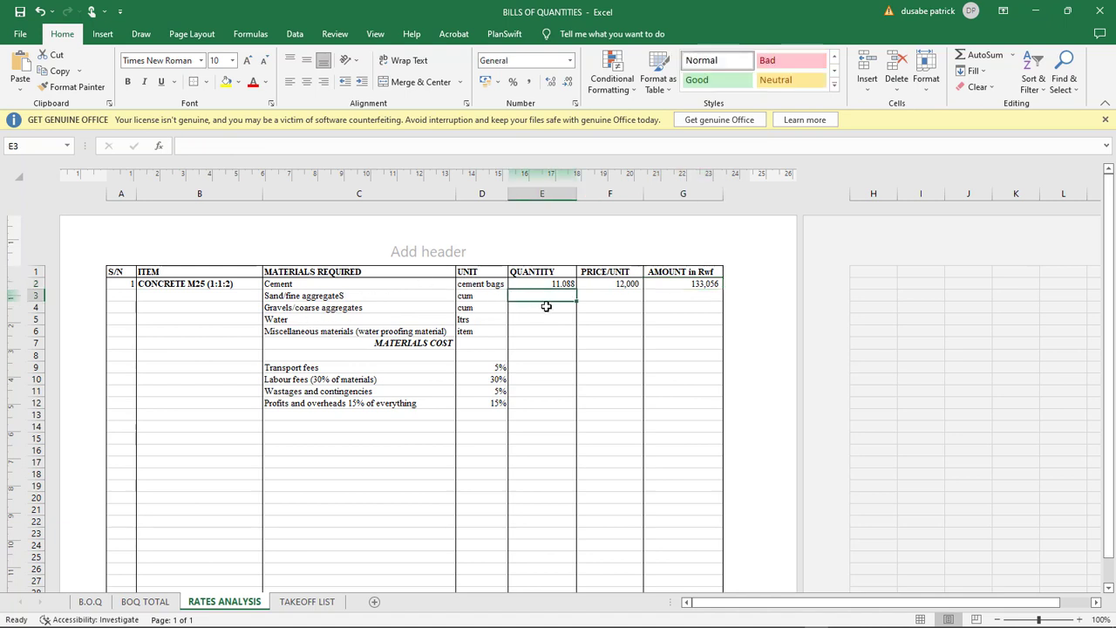
Step: Enter =((1/4)*1.54) in E3 so the sand quantity shows 0.385
{"action": "left_click", "coordinate": [555, 285]}
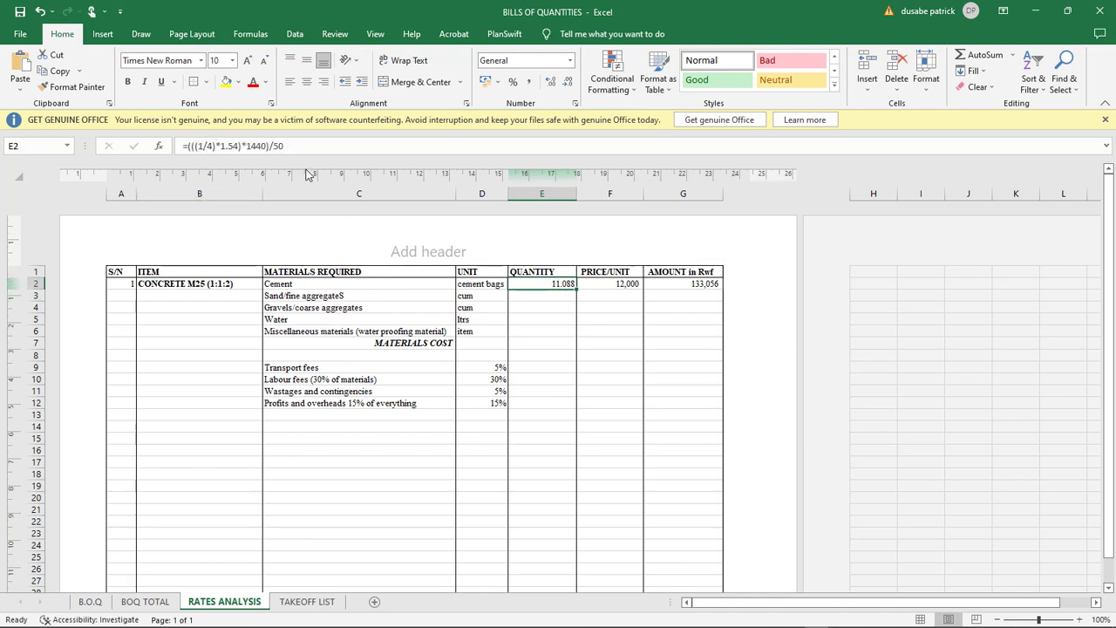
{"action": "left_click", "coordinate": [529, 298]}
{"action": "type", "text": "="}
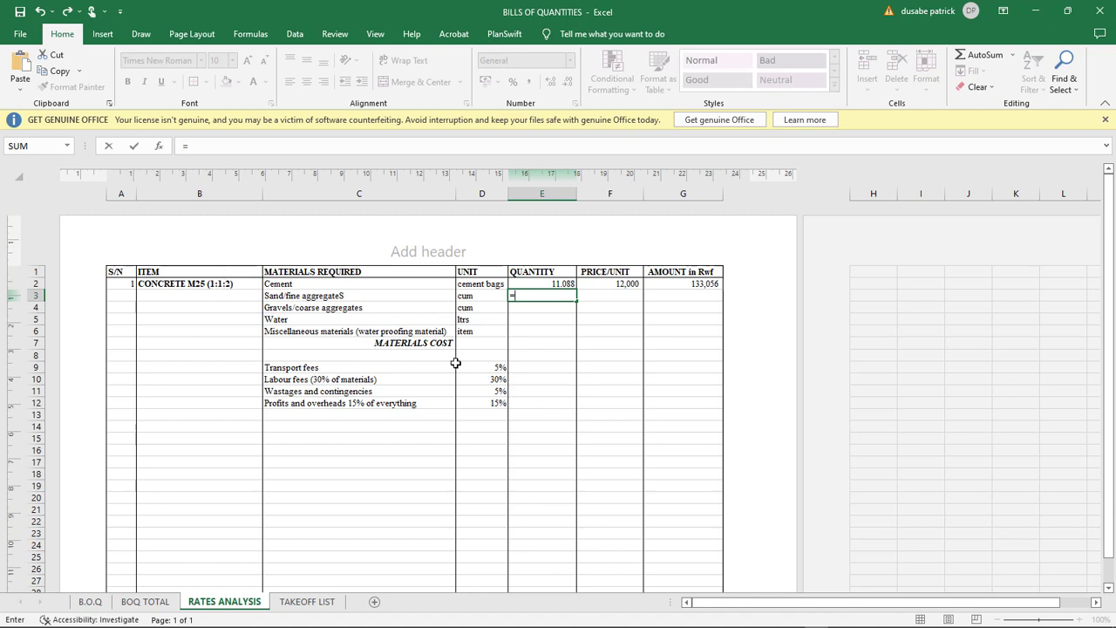
{"action": "type", "text": "1/4)"}
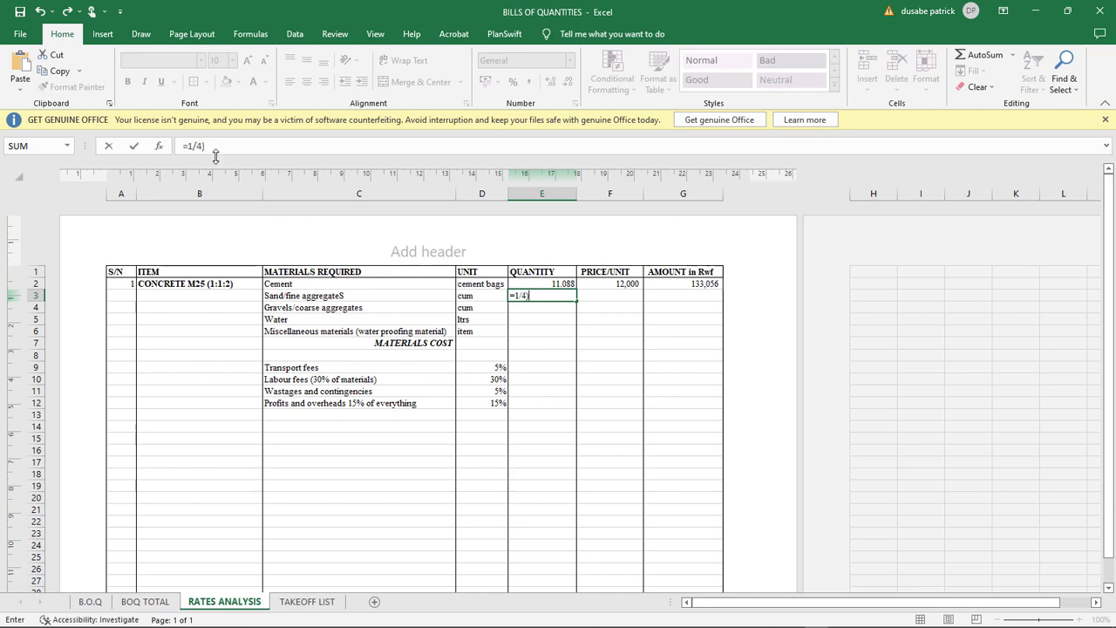
{"action": "left_click", "coordinate": [187, 146]}
{"action": "type", "text": "("}
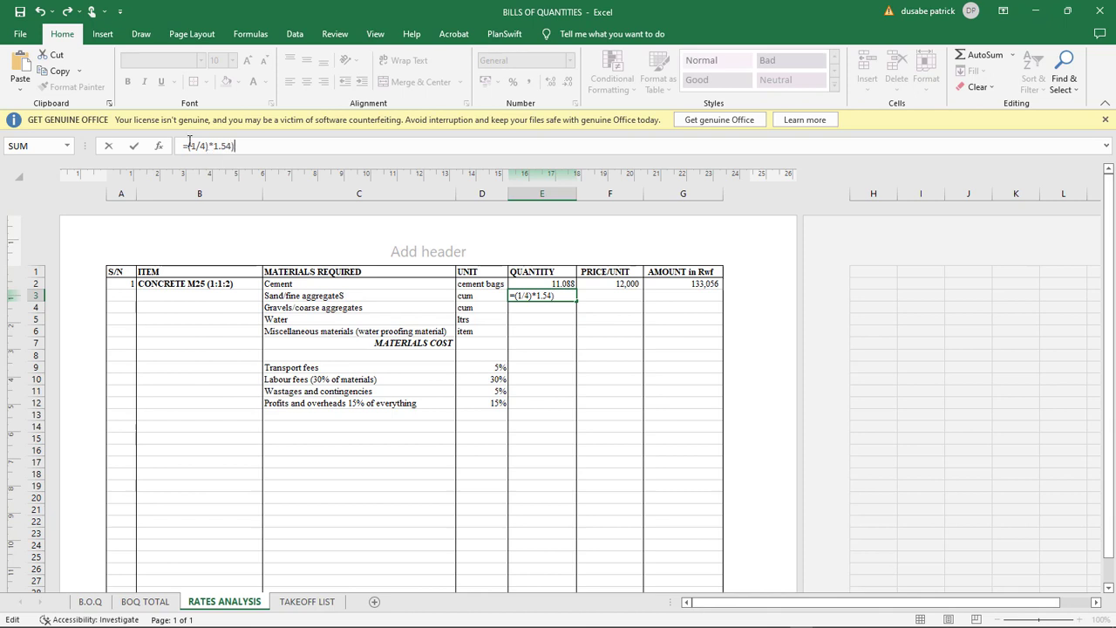
{"action": "left_click", "coordinate": [189, 146]}
{"action": "type", "text": "("}
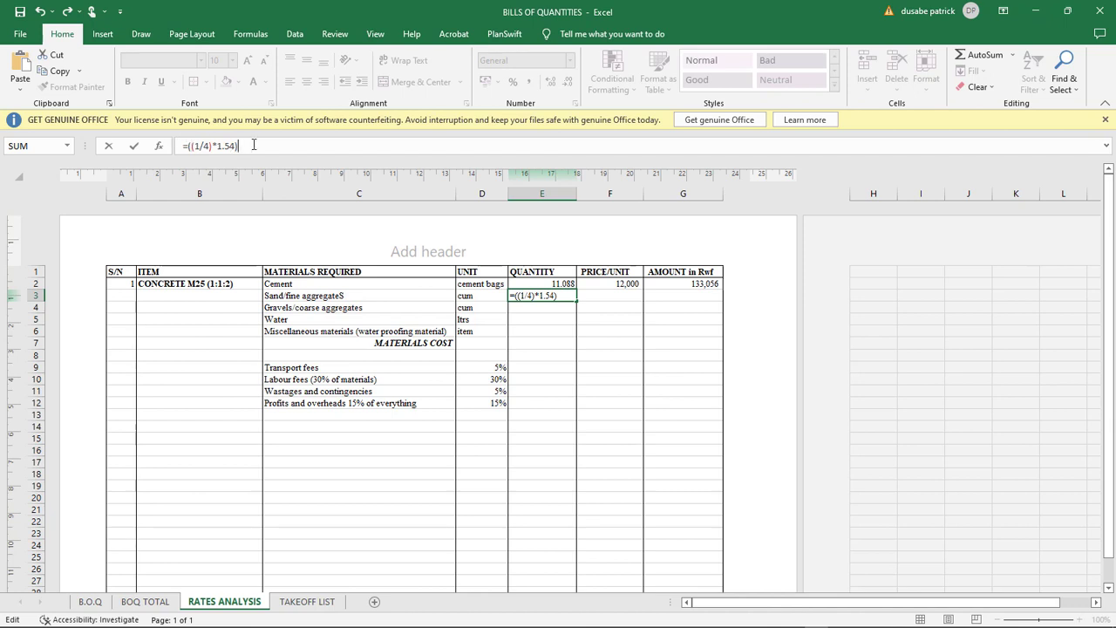
{"action": "key", "text": "Return"}
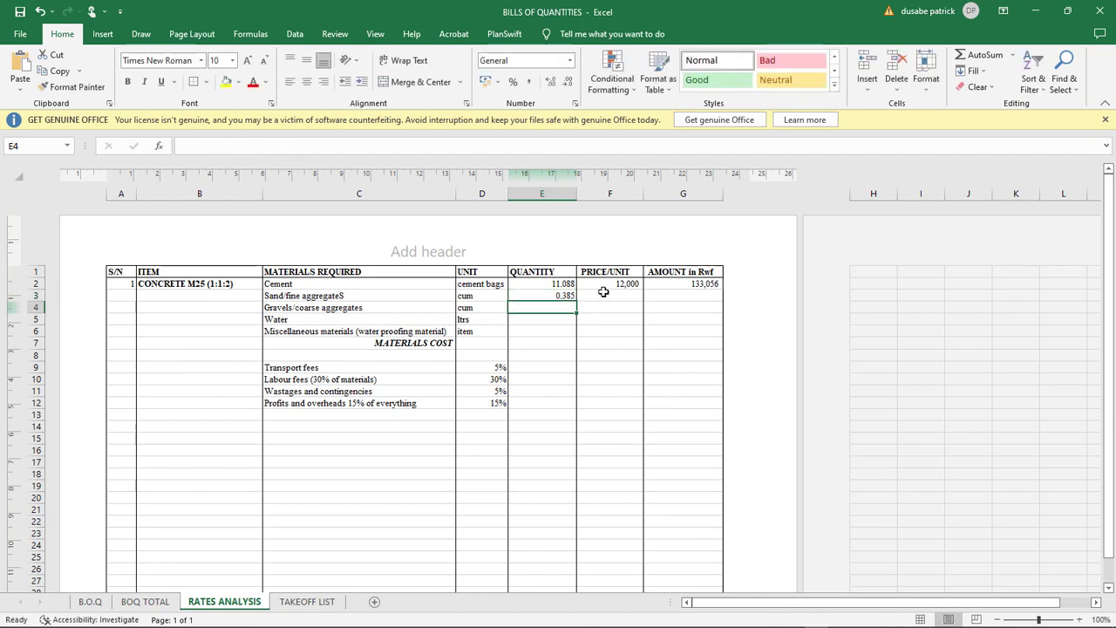
{"action": "left_click", "coordinate": [567, 296]}
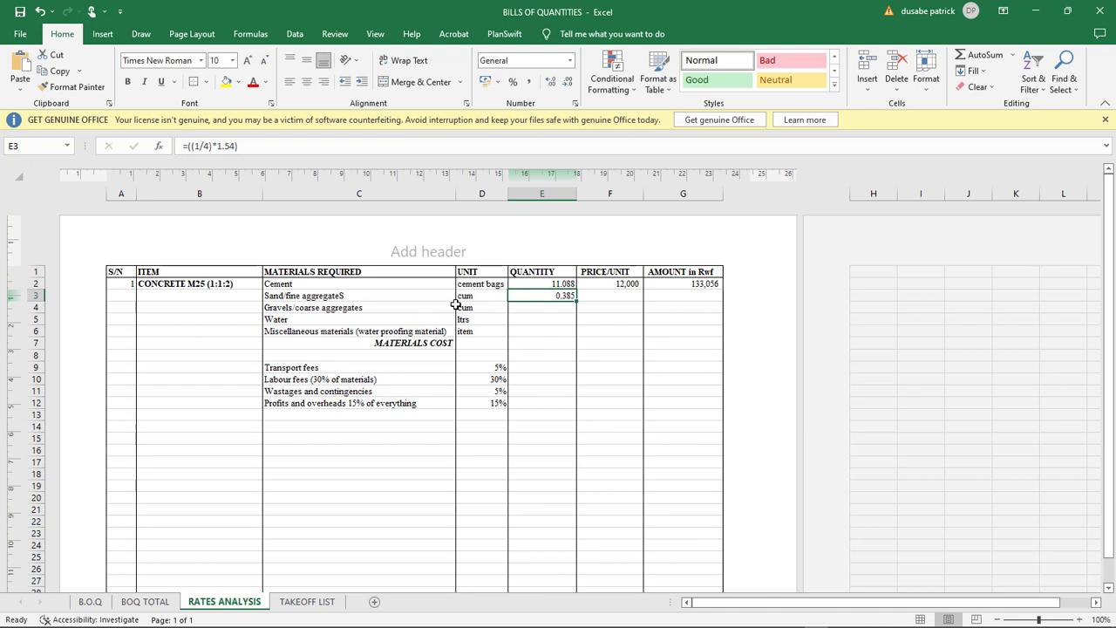
Step: Set the sand price in F3 to 25,000 per cum
{"action": "left_click", "coordinate": [348, 297]}
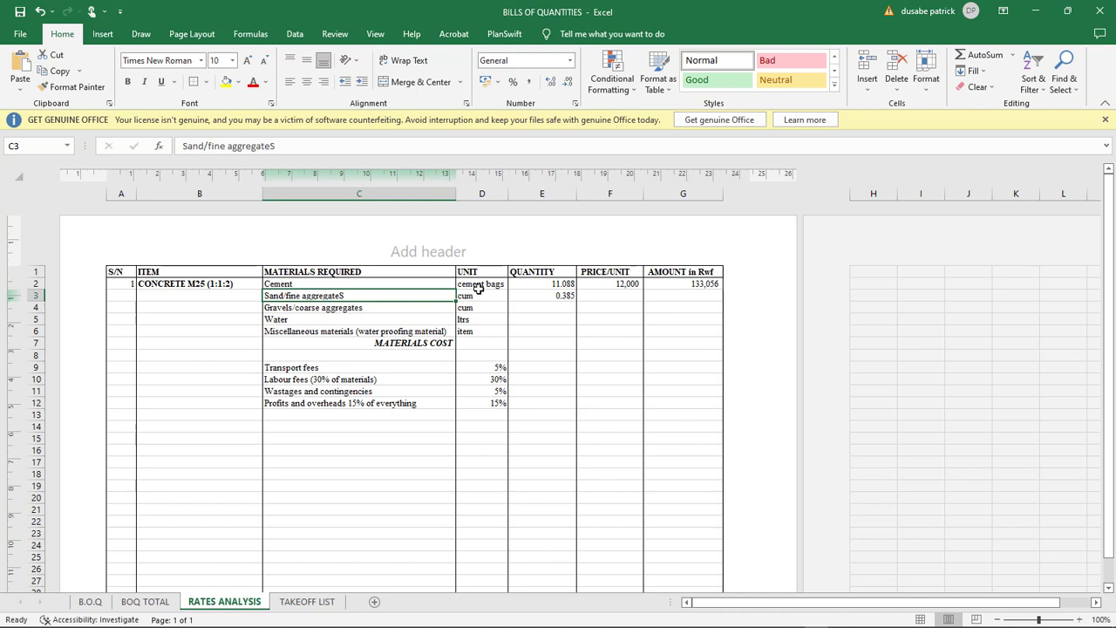
{"action": "left_click", "coordinate": [548, 296]}
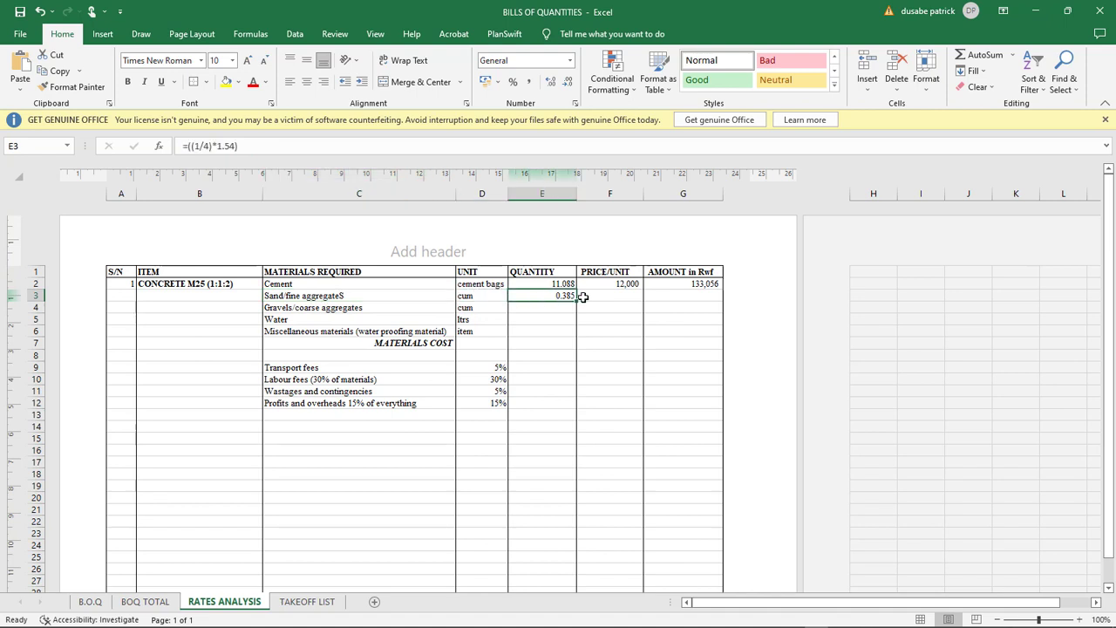
{"action": "left_click", "coordinate": [611, 296]}
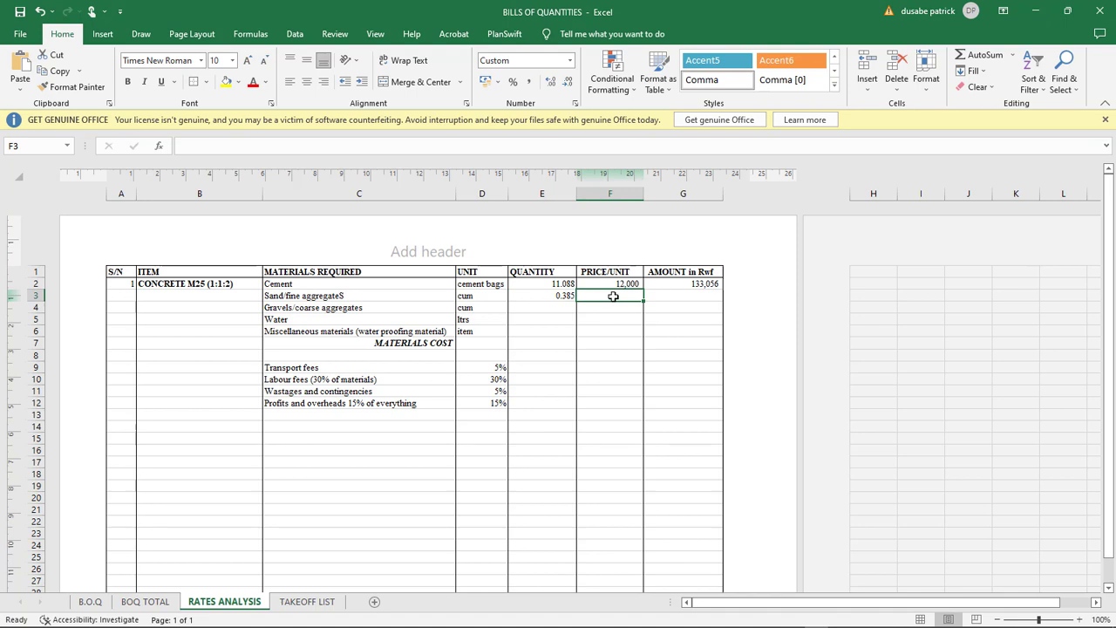
{"action": "type", "text": "="}
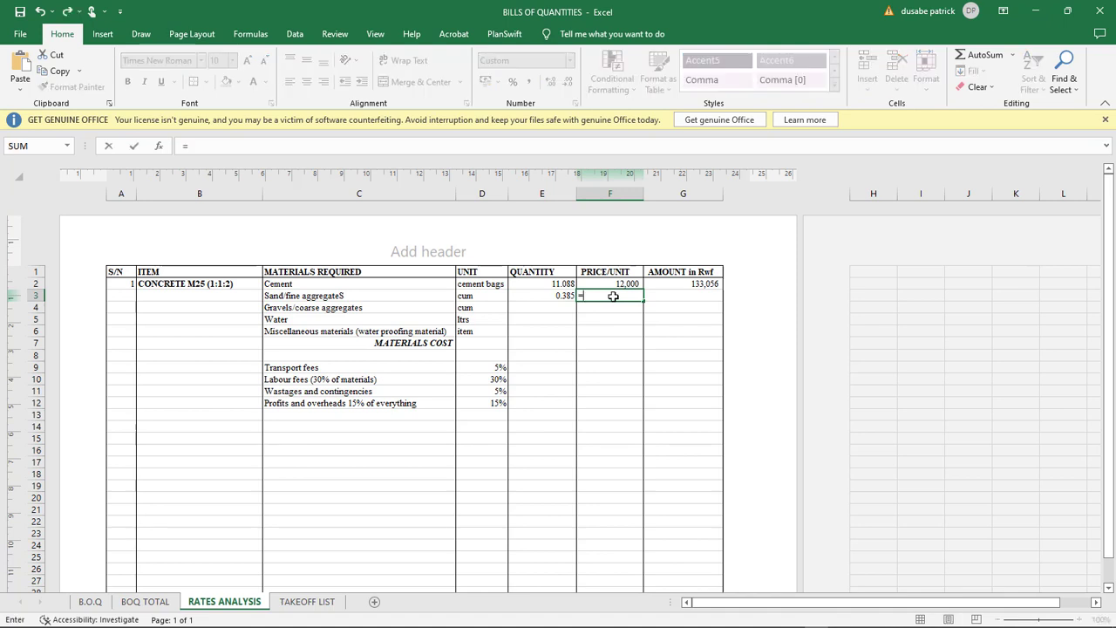
{"action": "type", "text": "25000"}
{"action": "key", "text": "Return"}
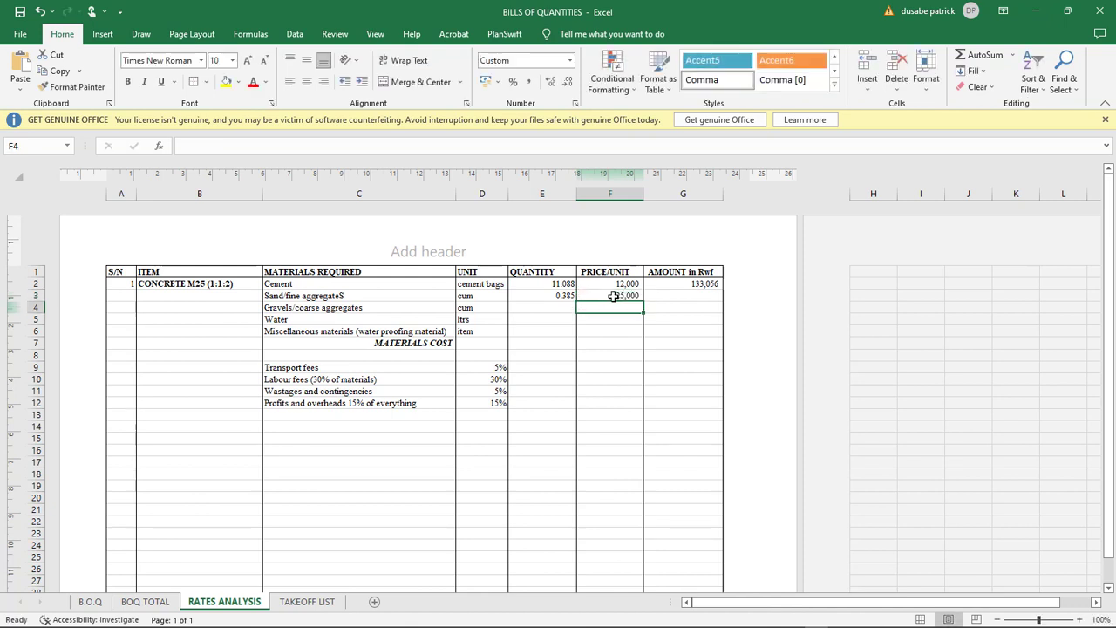
Step: Fill the PRODUCT amount formula from G2 into G3, giving a sand amount of 9,625
{"action": "left_click", "coordinate": [673, 297]}
{"action": "left_click", "coordinate": [685, 286]}
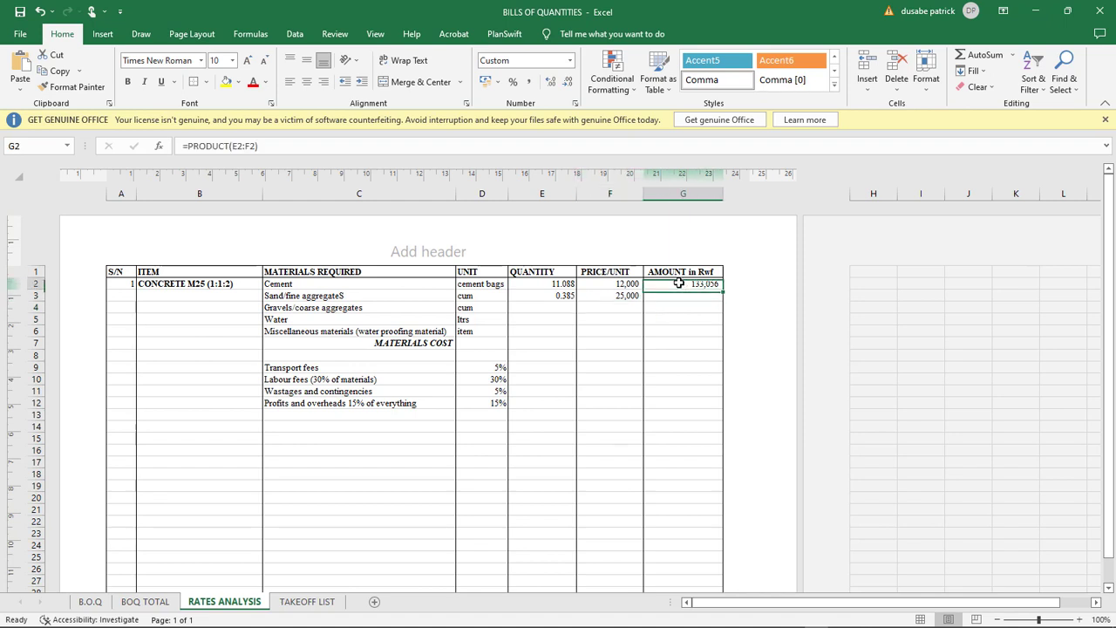
{"action": "left_click_drag", "start_coordinate": [723, 289], "coordinate": [724, 302]}
{"action": "left_click", "coordinate": [674, 295]}
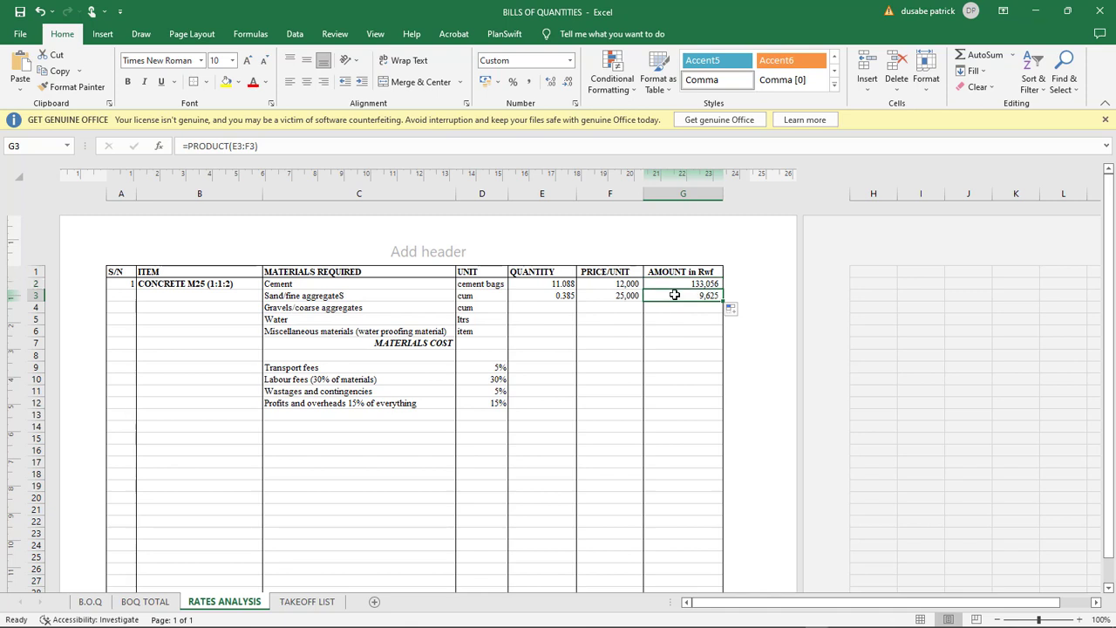
{"action": "key", "text": "Left"}
{"action": "left_click", "coordinate": [606, 319]}
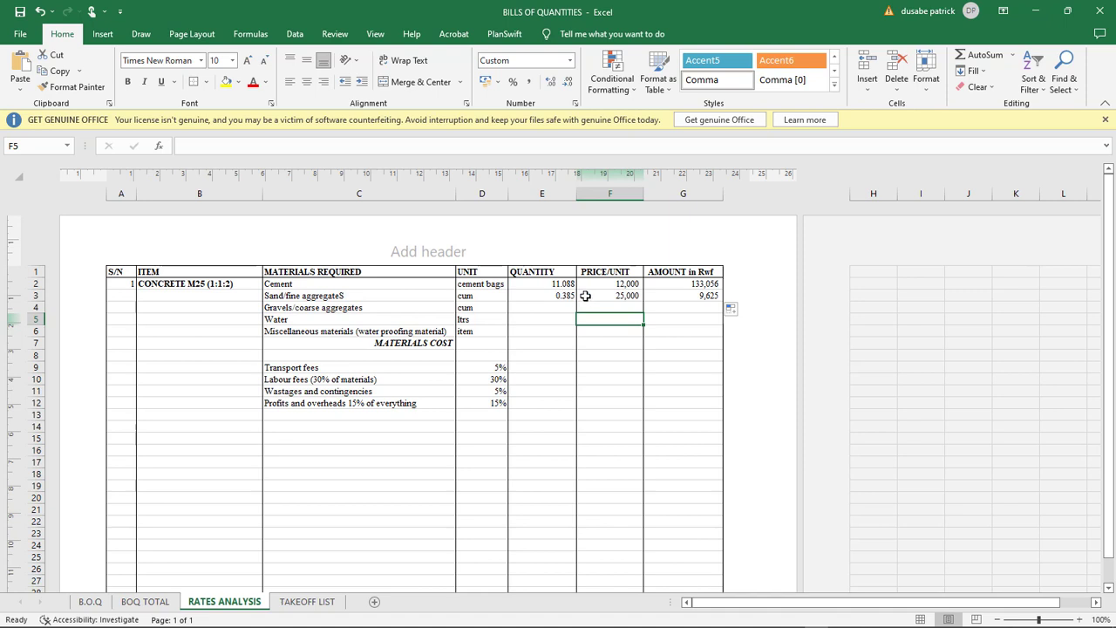
{"action": "left_click", "coordinate": [631, 294]}
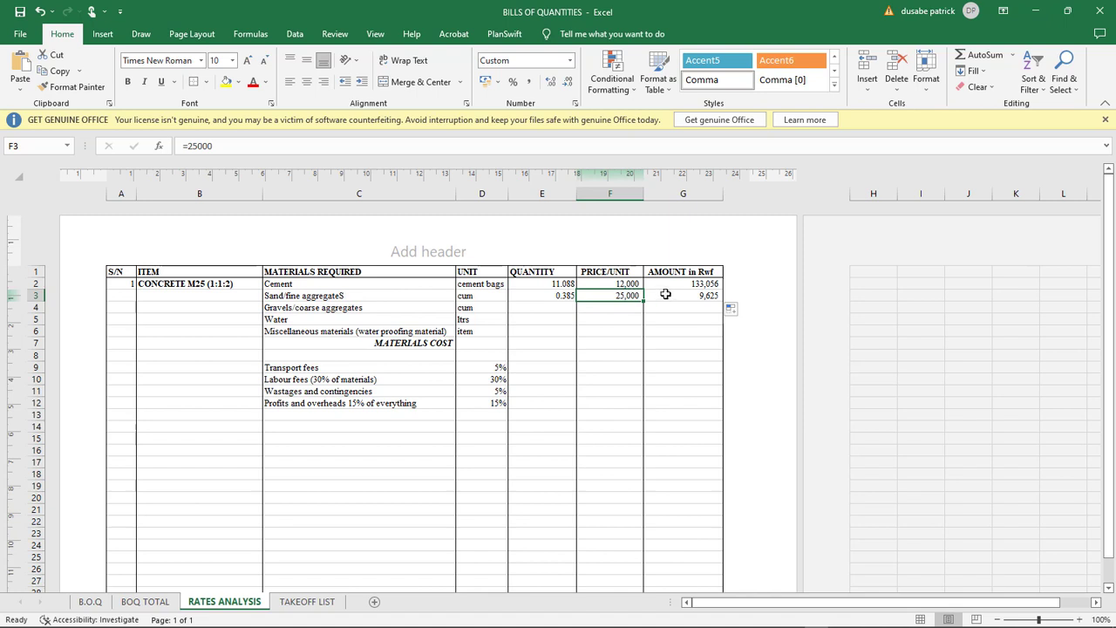
{"action": "left_click", "coordinate": [666, 294]}
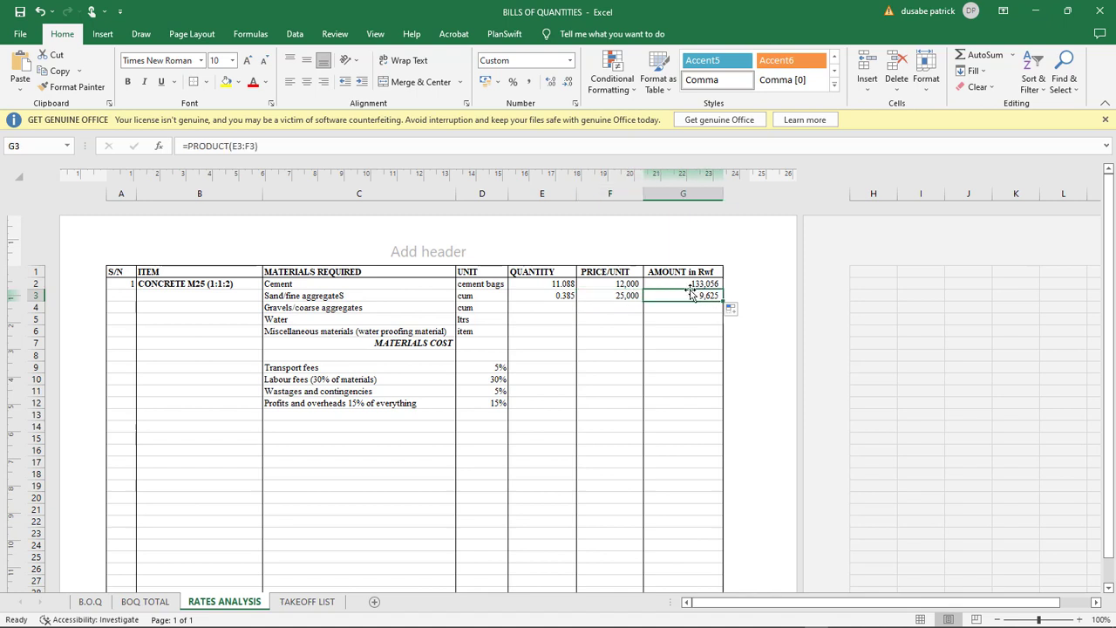
{"action": "left_click", "coordinate": [541, 307]}
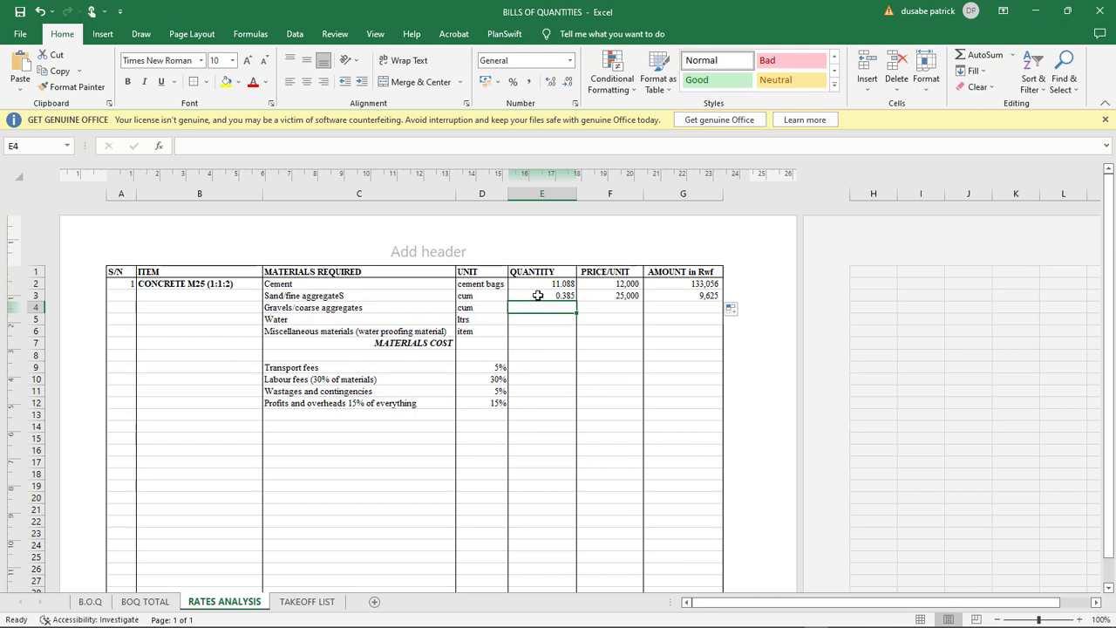
Step: Enter =(2/4)*1.54 in E4 for a gravels quantity of 0.77 cum
{"action": "type", "text": "(2/4)*"}
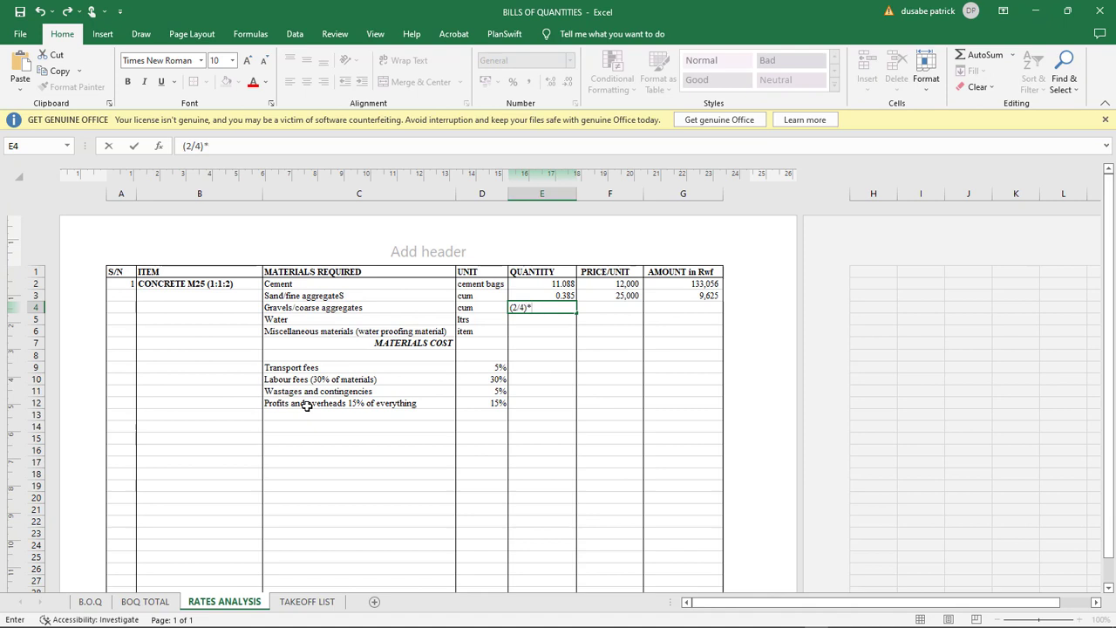
{"action": "type", "text": "4"}
{"action": "left_click", "coordinate": [183, 147]}
{"action": "type", "text": "="}
{"action": "key", "text": "Return"}
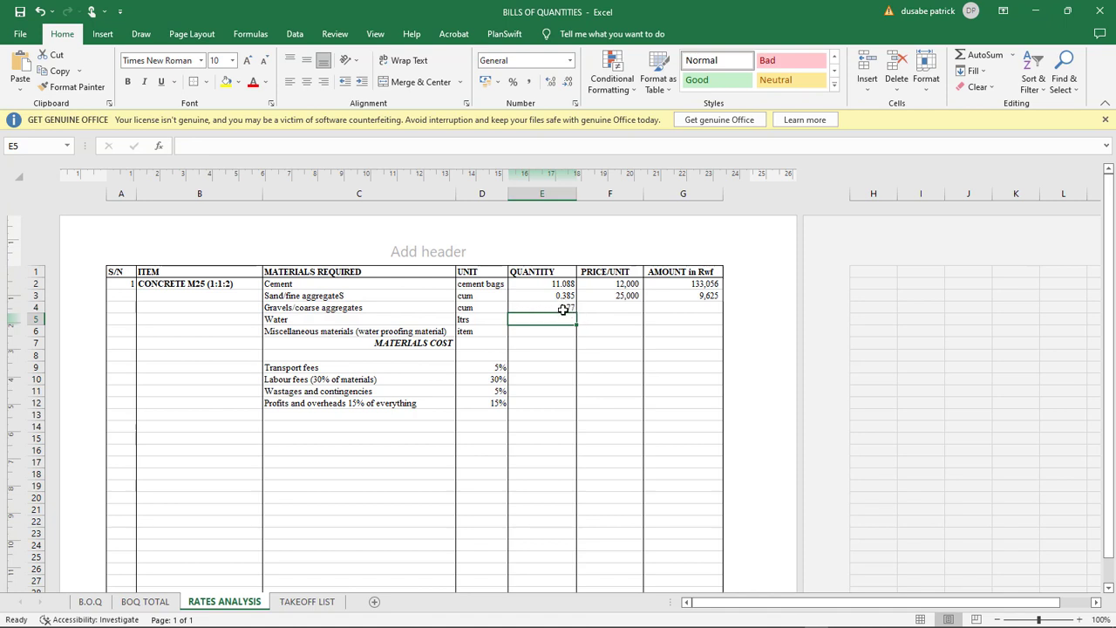
{"action": "left_click", "coordinate": [609, 307]}
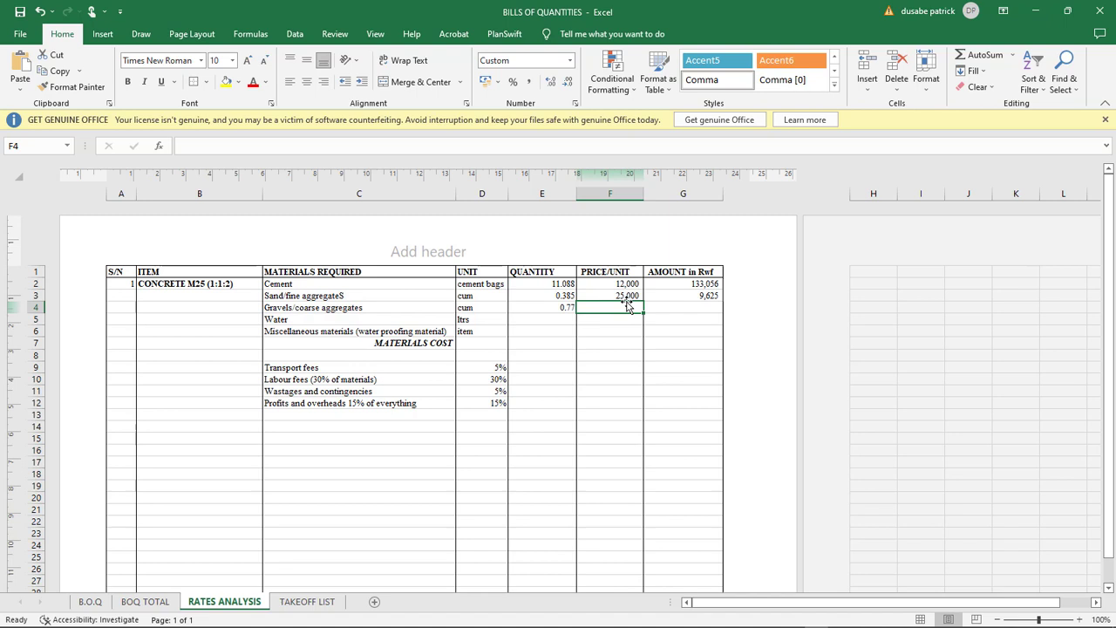
Step: Price gravels at 22000 in F4 and fill the amount formula into G4, giving 16,940
{"action": "type", "text": "22"}
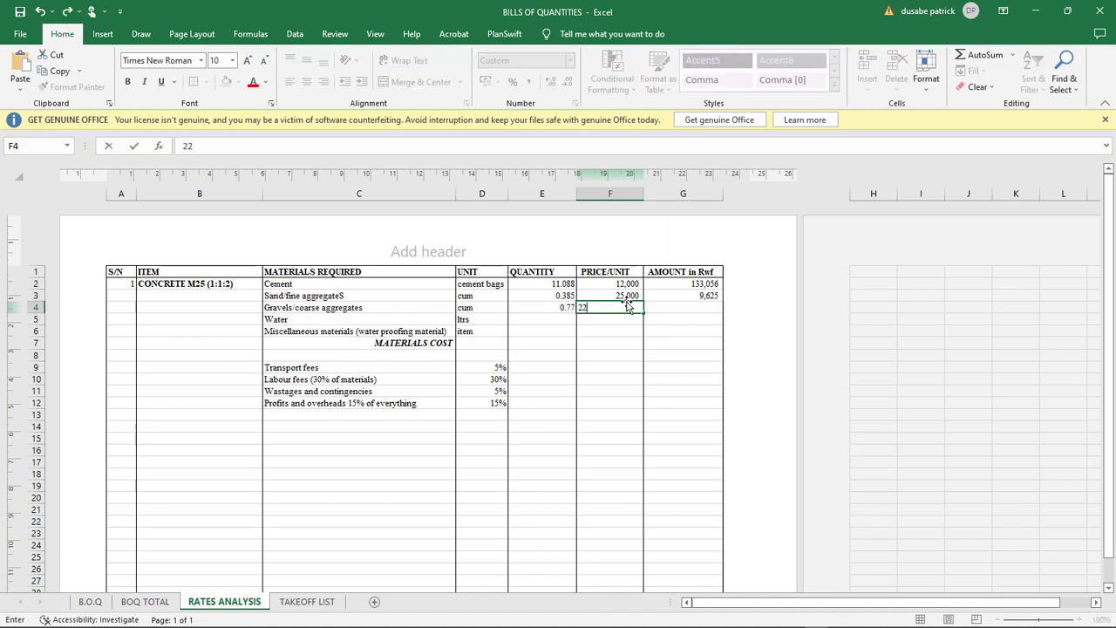
{"action": "type", "text": "000"}
{"action": "key", "text": "Tab"}
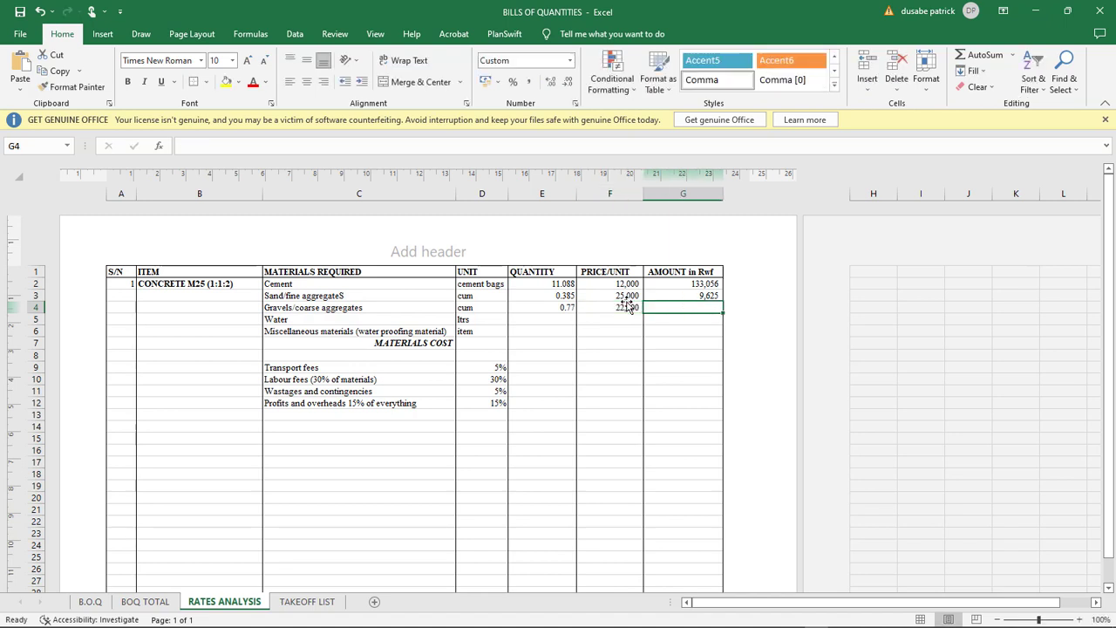
{"action": "left_click", "coordinate": [684, 298]}
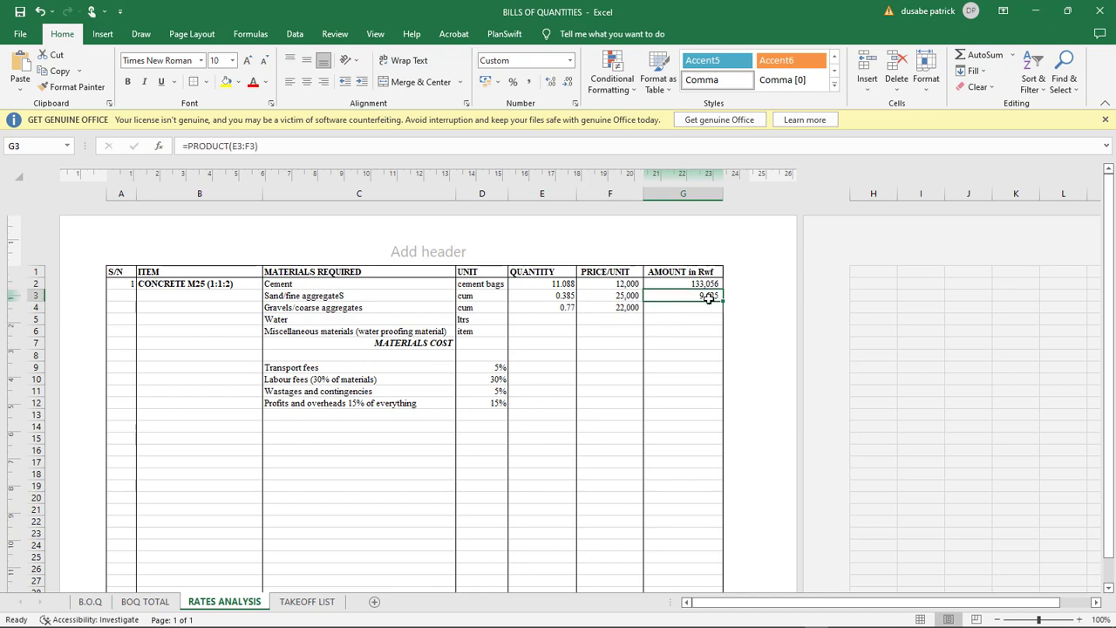
{"action": "left_click_drag", "start_coordinate": [723, 301], "coordinate": [724, 312]}
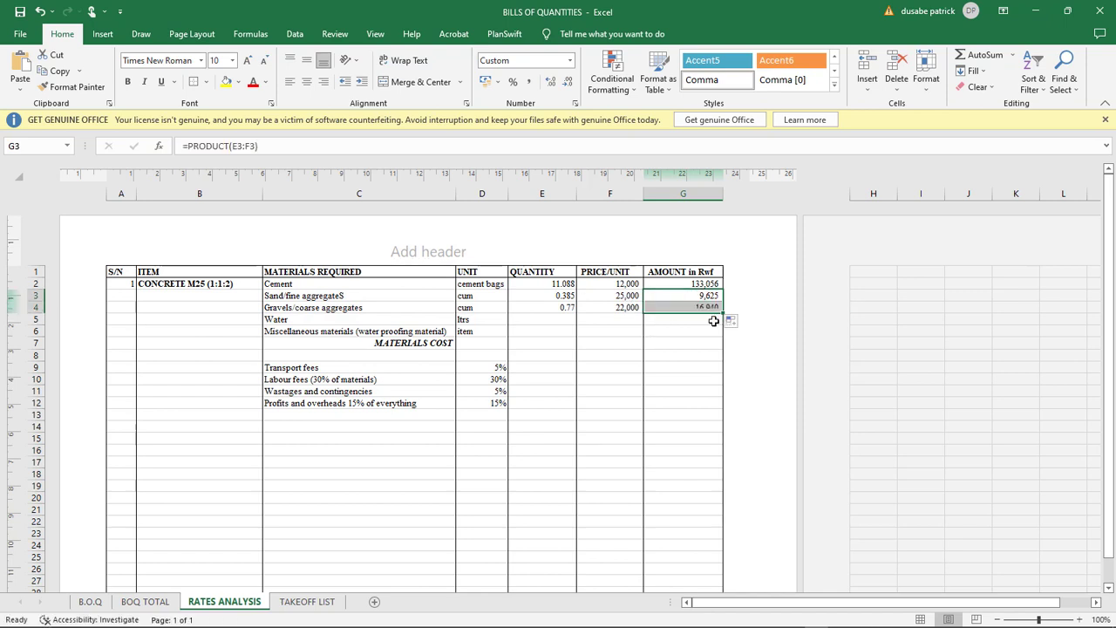
{"action": "left_click", "coordinate": [527, 320]}
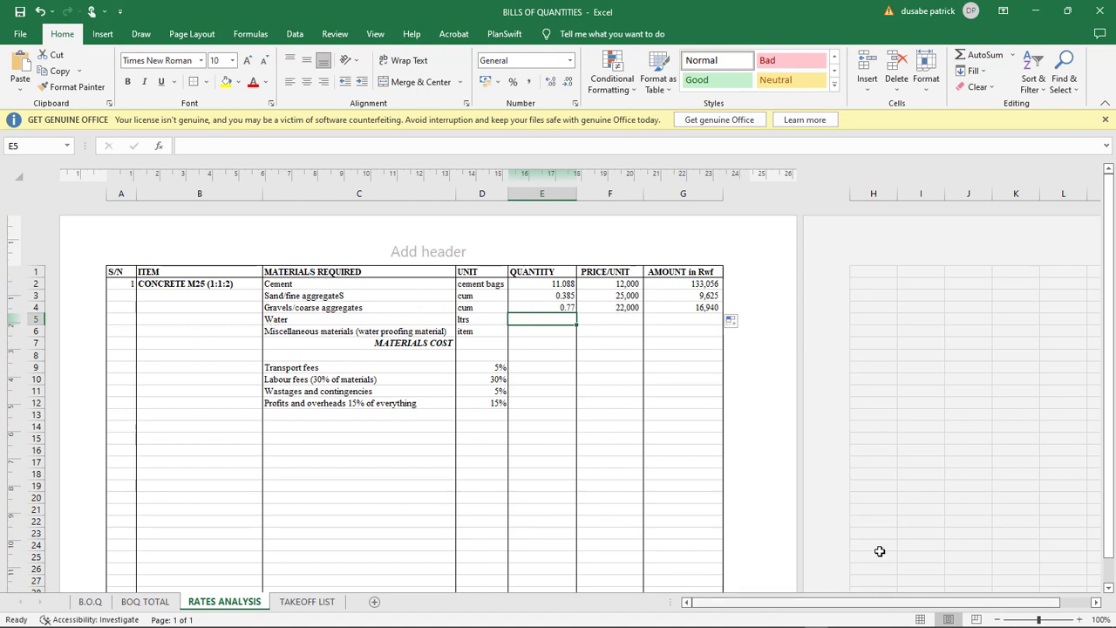
{"action": "mouse_move", "coordinate": [815, 620]}
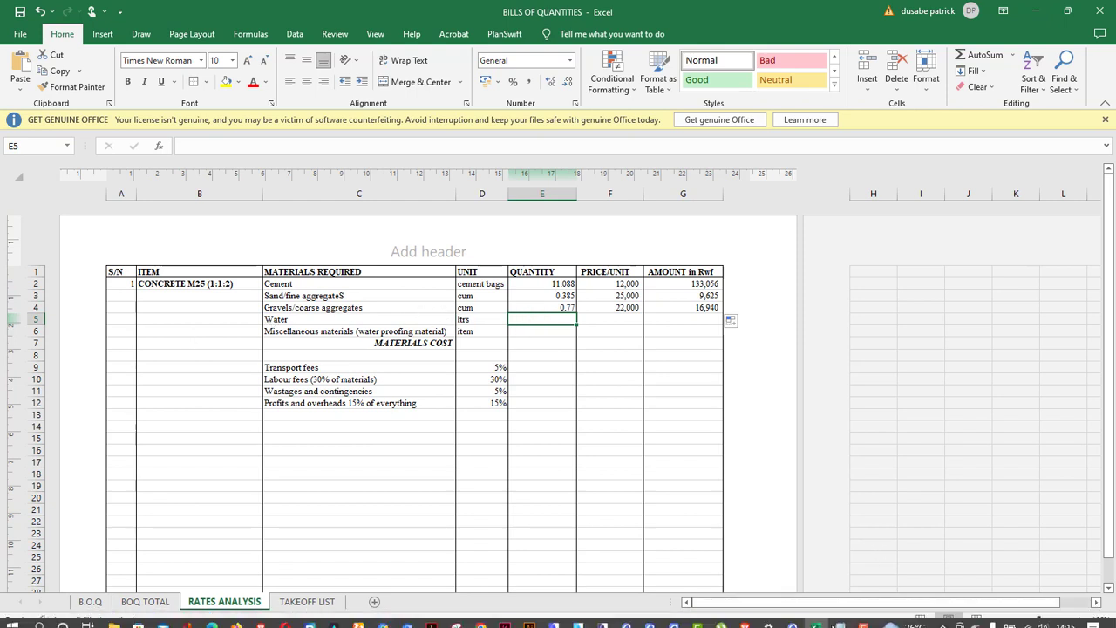
{"action": "left_click", "coordinate": [840, 617]}
{"action": "left_click_drag", "start_coordinate": [373, 241], "coordinate": [77, 252]}
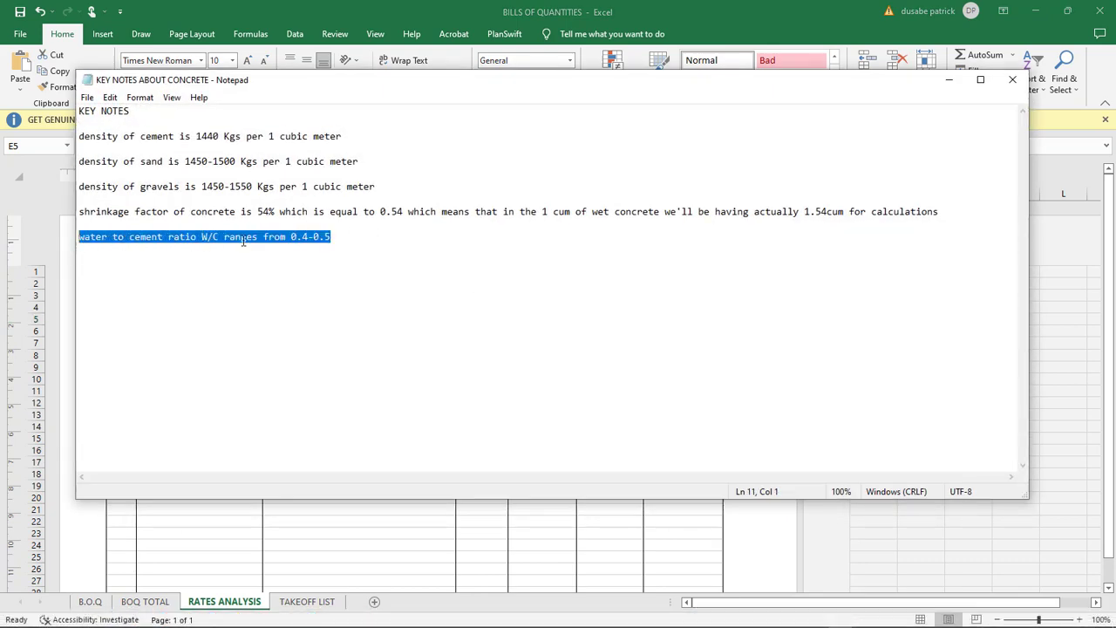
{"action": "left_click", "coordinate": [320, 236]}
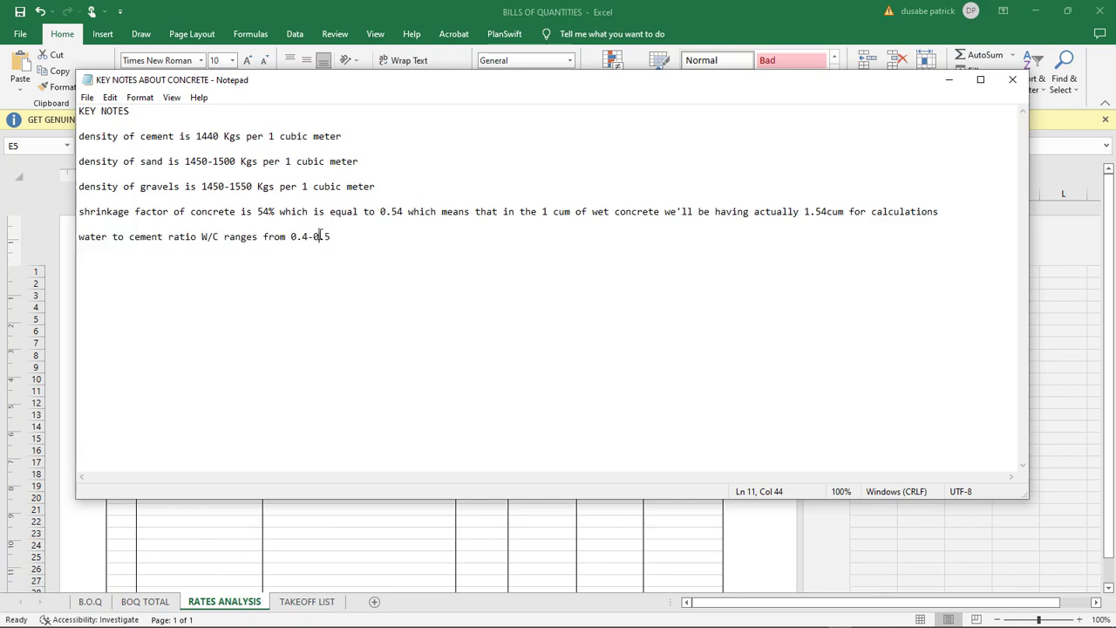
{"action": "left_click", "coordinate": [949, 80]}
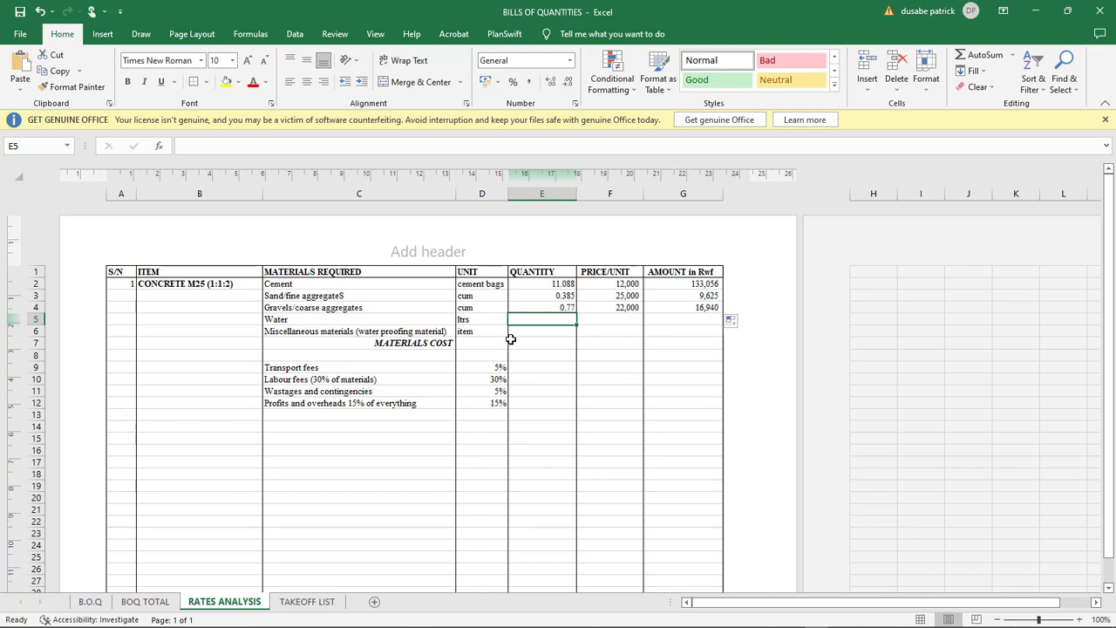
{"action": "left_click", "coordinate": [548, 284]}
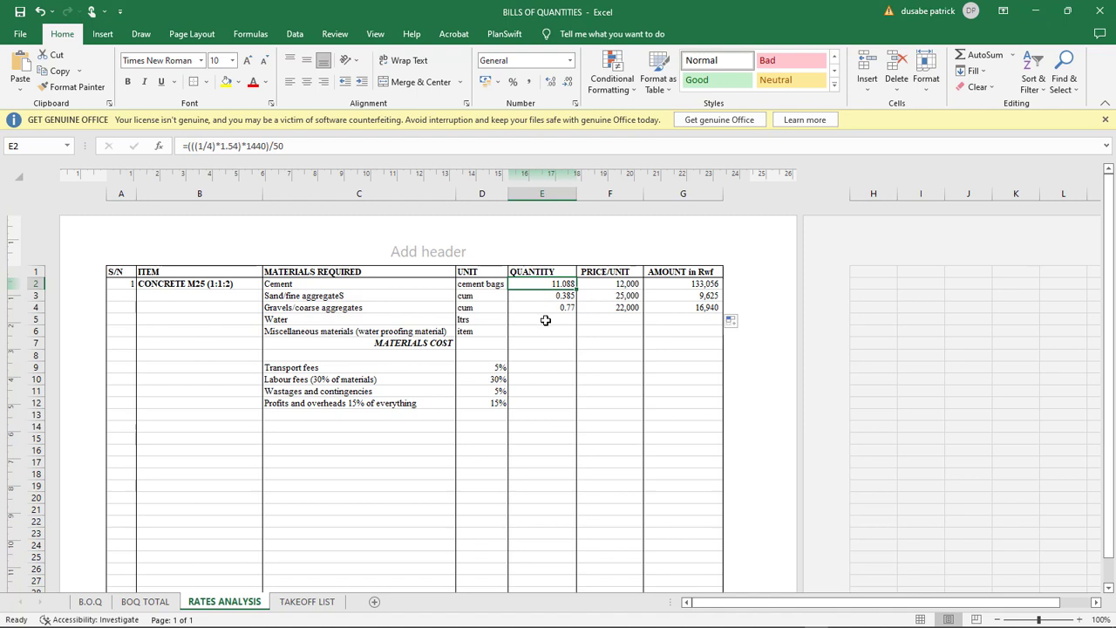
{"action": "left_click", "coordinate": [541, 319]}
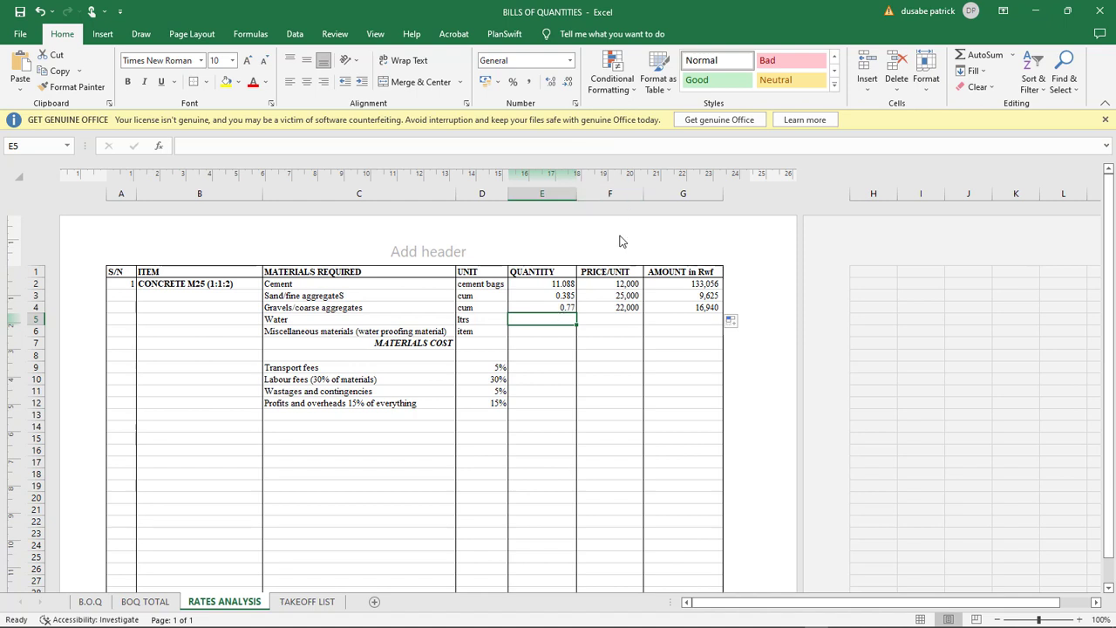
{"action": "left_click", "coordinate": [558, 284]}
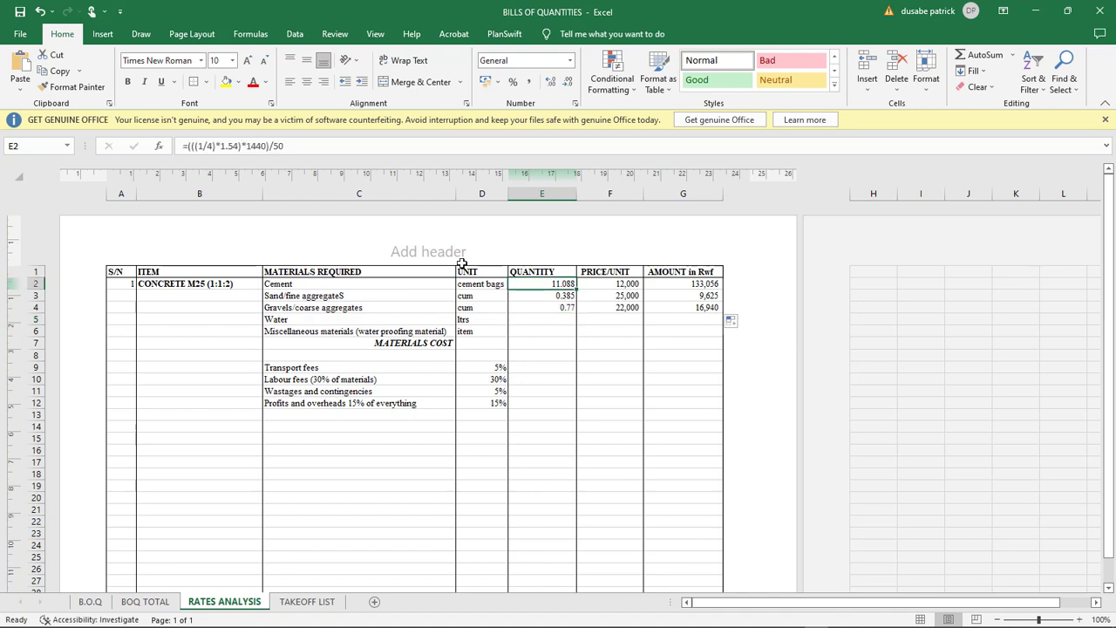
{"action": "double_click", "coordinate": [292, 148]}
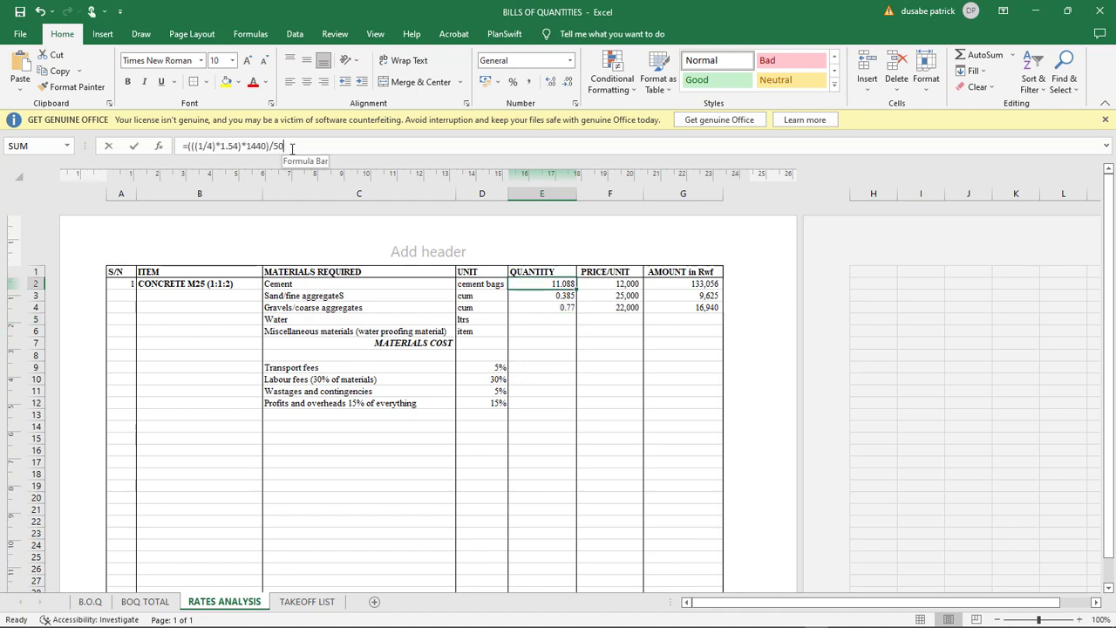
{"action": "key", "text": "BackSpace"}
{"action": "key", "text": "BackSpace"}
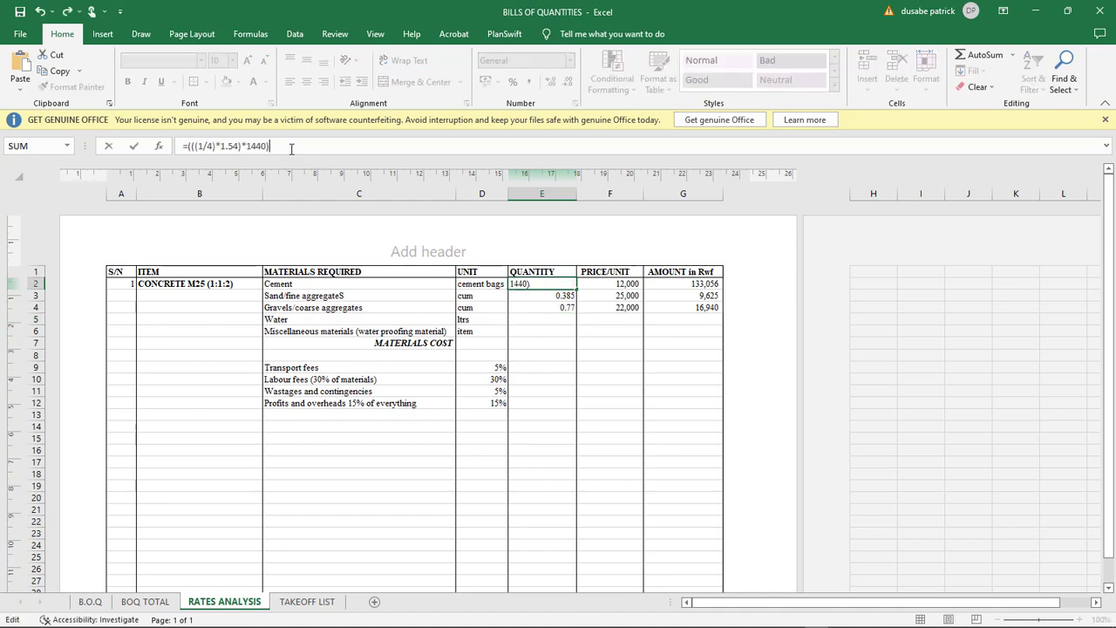
{"action": "key", "text": "Return"}
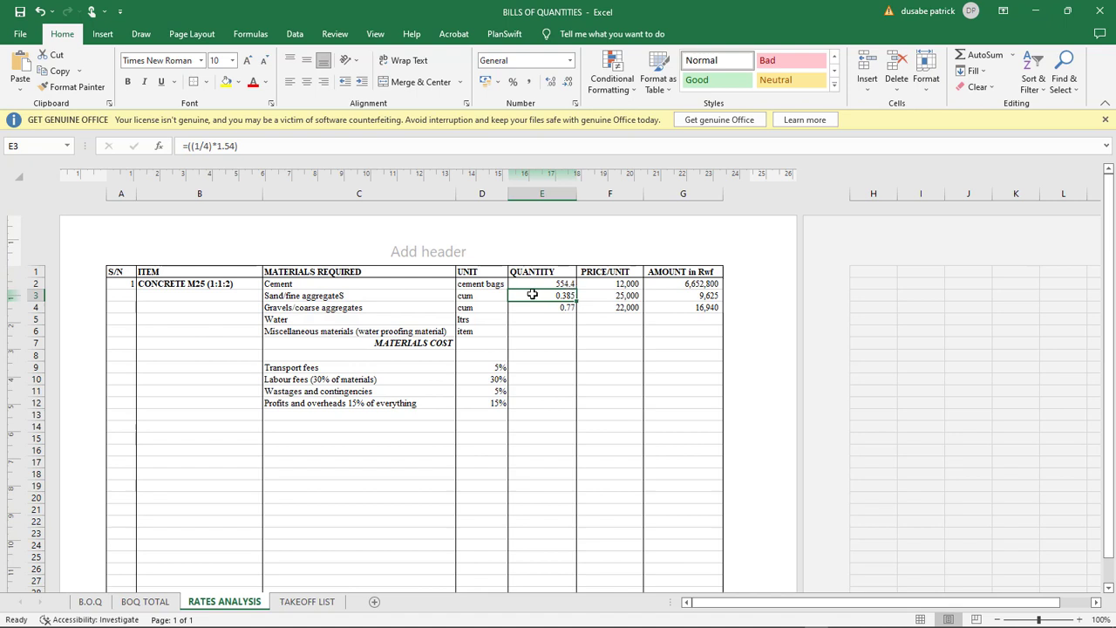
{"action": "key", "text": "ctrl+z"}
{"action": "left_click", "coordinate": [551, 320]}
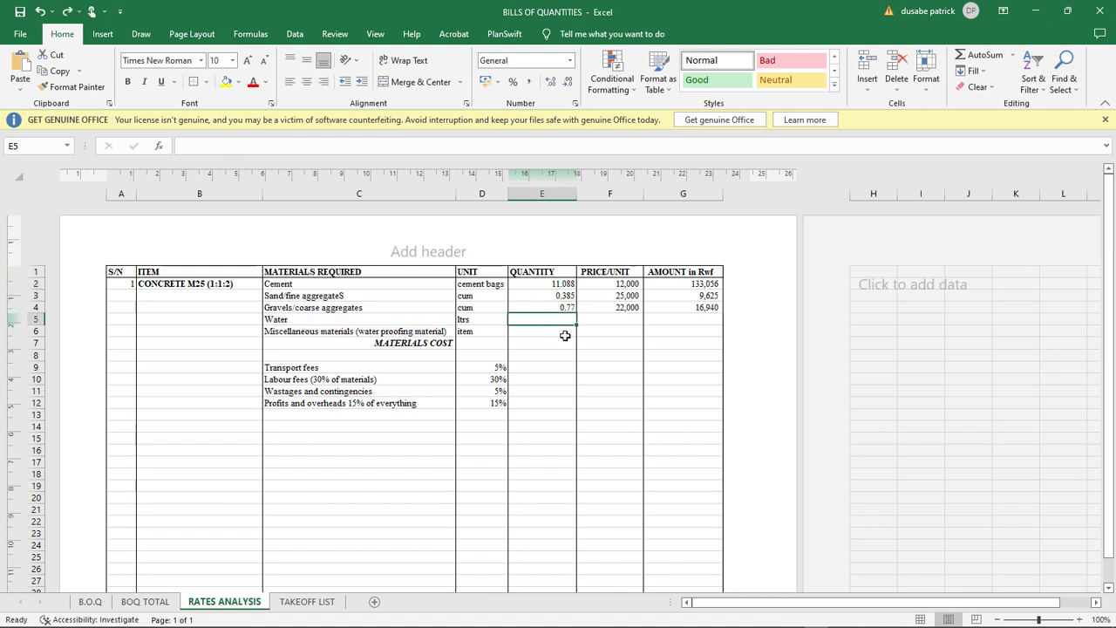
Step: Complete the water quantity formula in E5, showing 249.48 ltrs
{"action": "type", "text": "=554.4*0.45"}
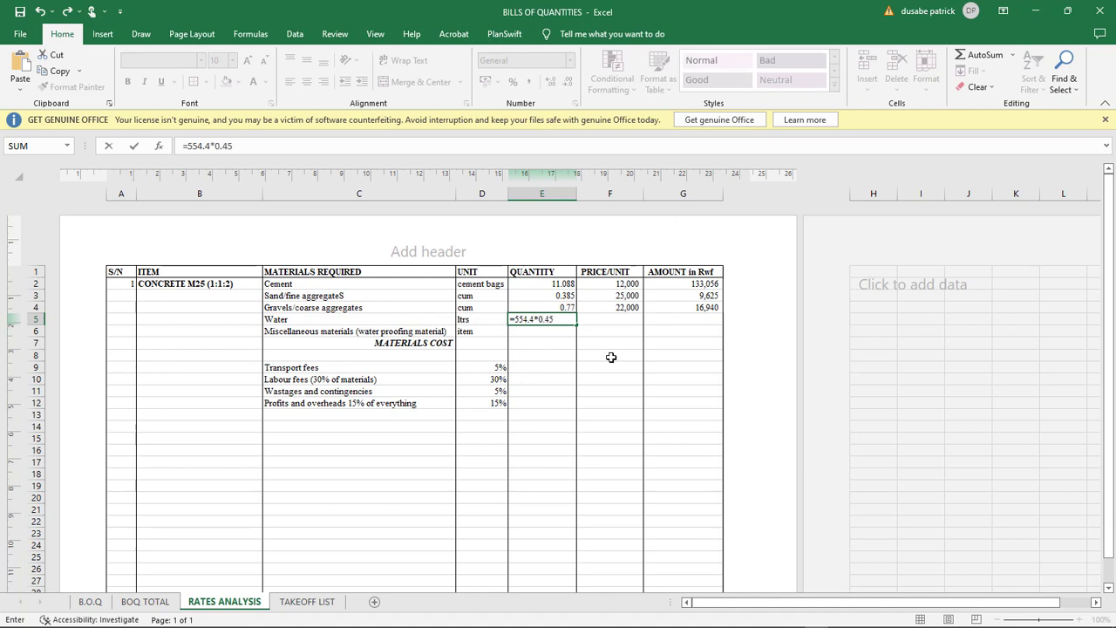
{"action": "key", "text": "Return"}
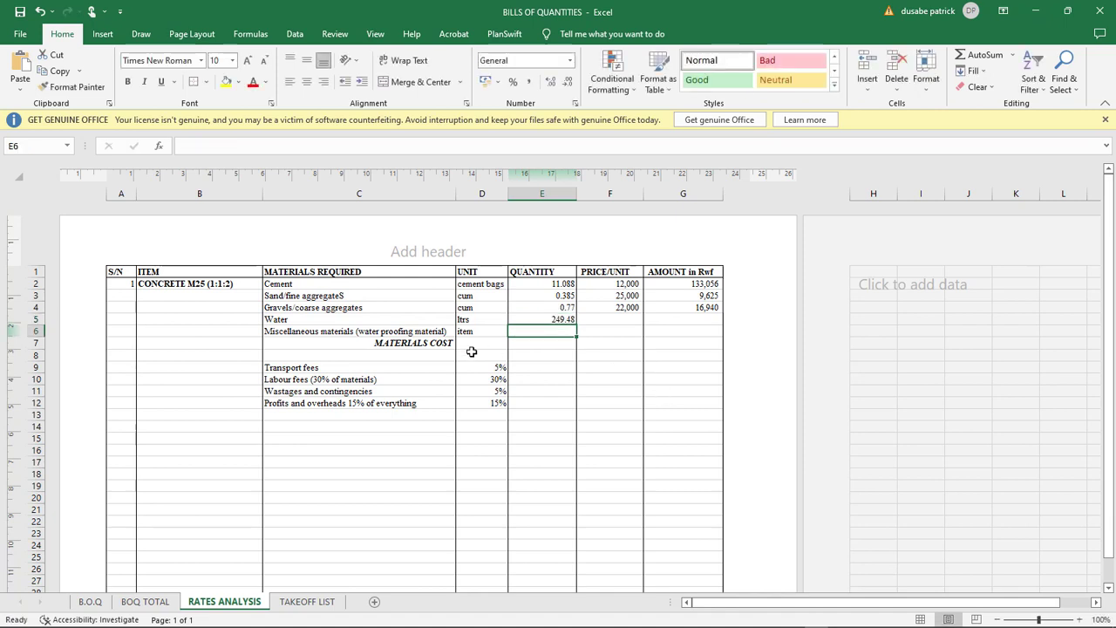
{"action": "left_click", "coordinate": [555, 318]}
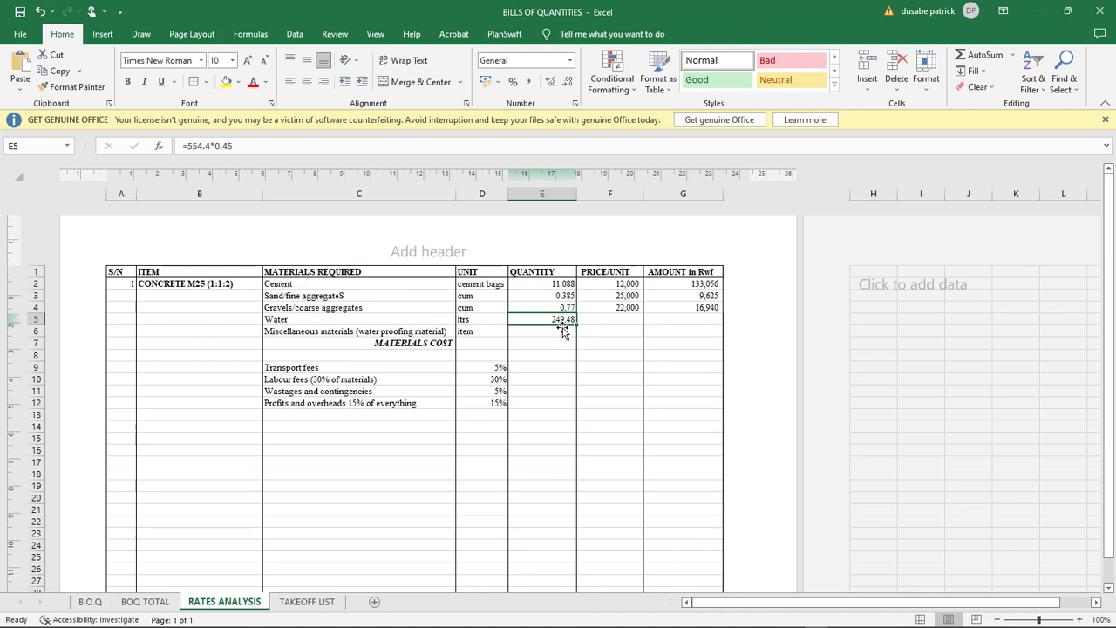
{"action": "left_click", "coordinate": [480, 320]}
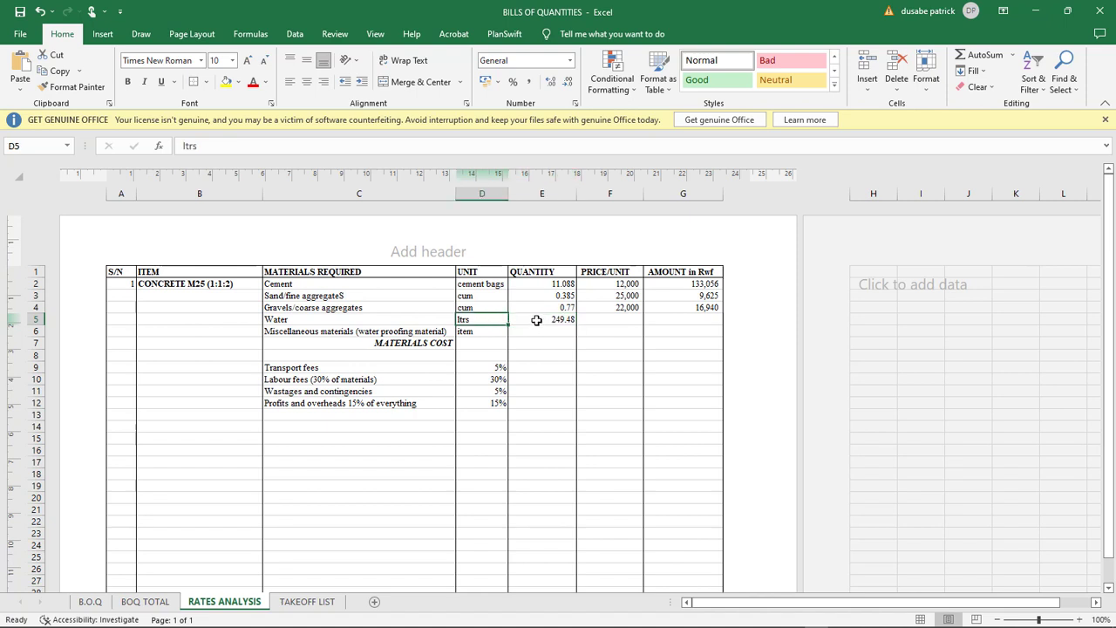
Step: Price water at 20 per litre in F5 and fill the amount formula into G5, giving 4,990
{"action": "left_click", "coordinate": [615, 318]}
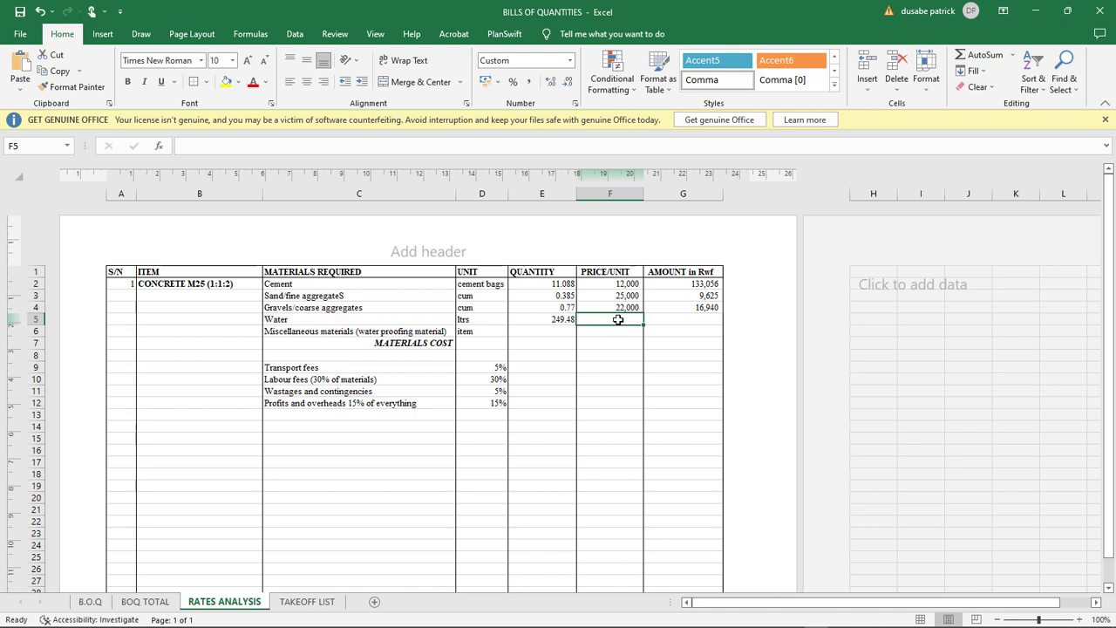
{"action": "type", "text": "20"}
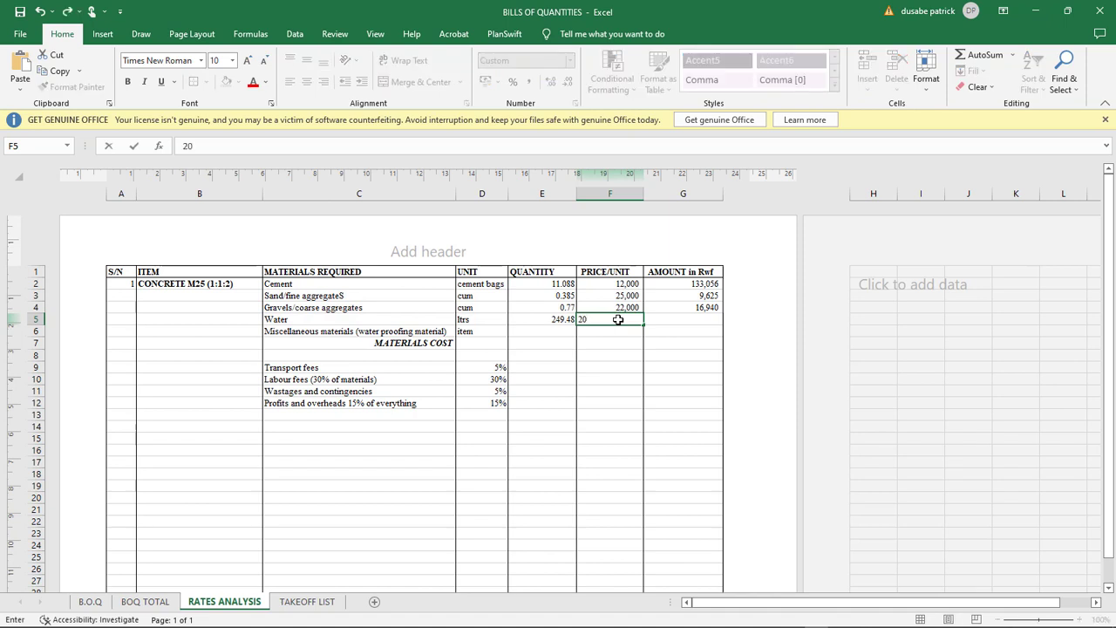
{"action": "key", "text": "Tab"}
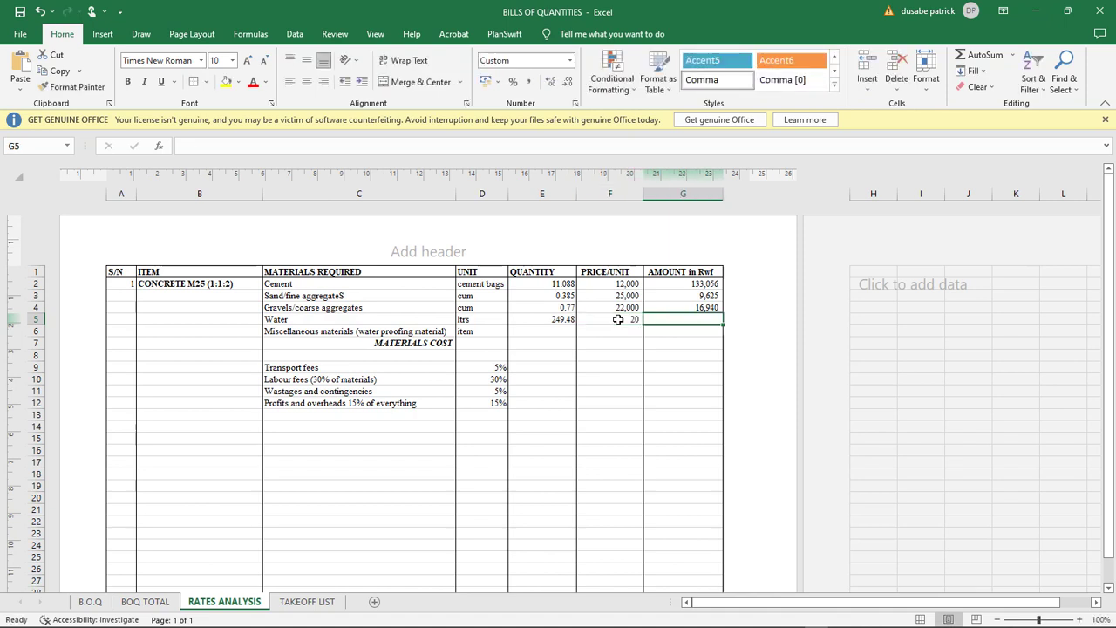
{"action": "left_click", "coordinate": [618, 319]}
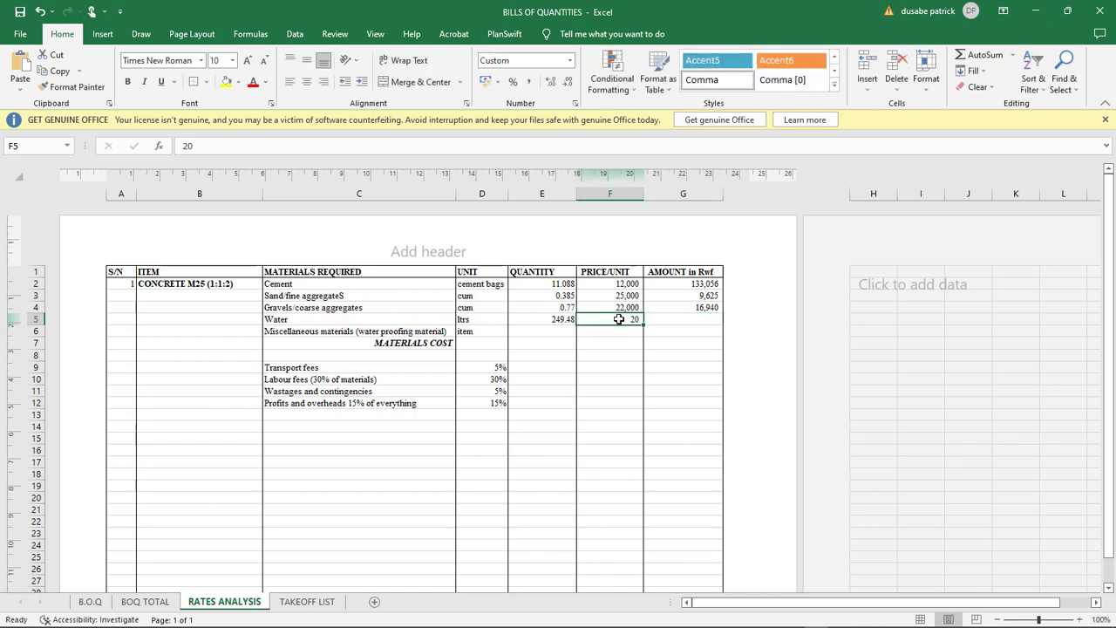
{"action": "left_click", "coordinate": [691, 320]}
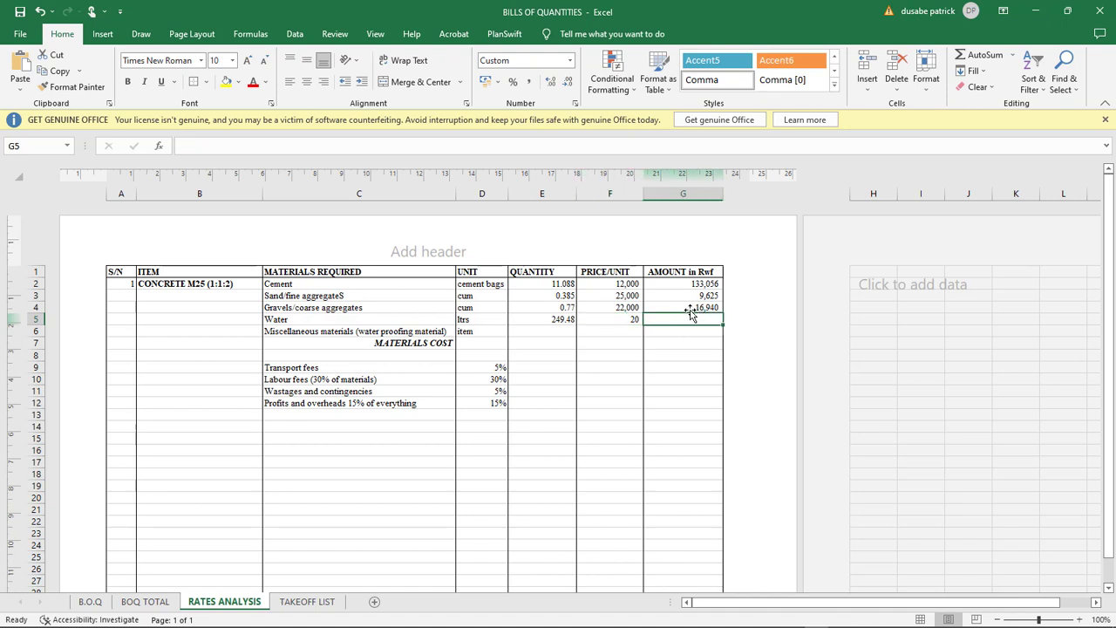
{"action": "left_click", "coordinate": [708, 307]}
{"action": "left_click_drag", "start_coordinate": [714, 315], "coordinate": [726, 323]}
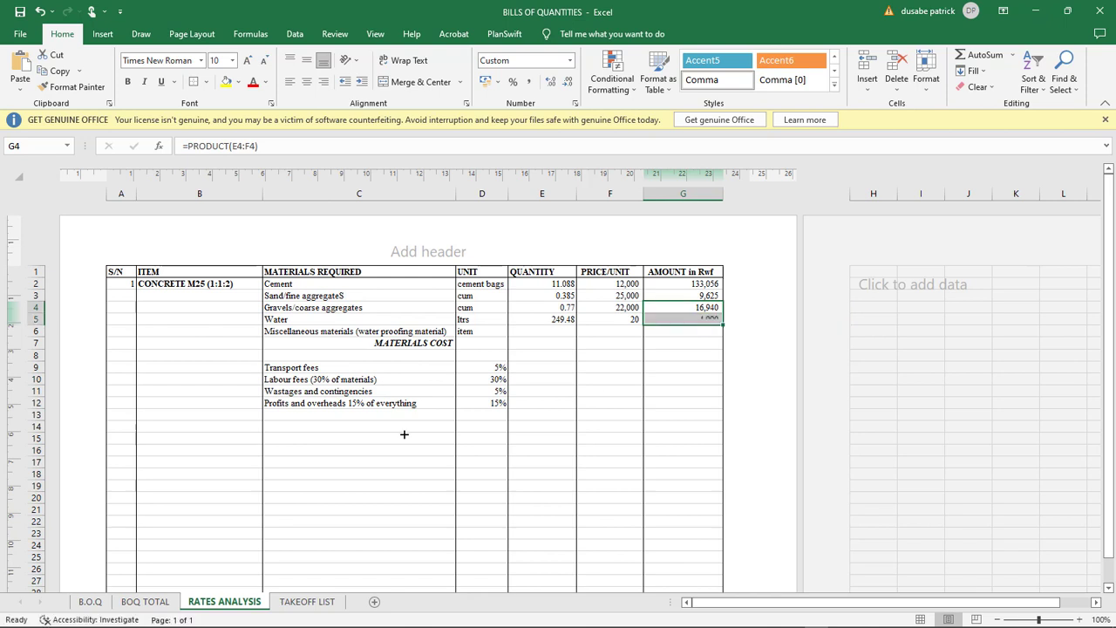
{"action": "left_click", "coordinate": [701, 320]}
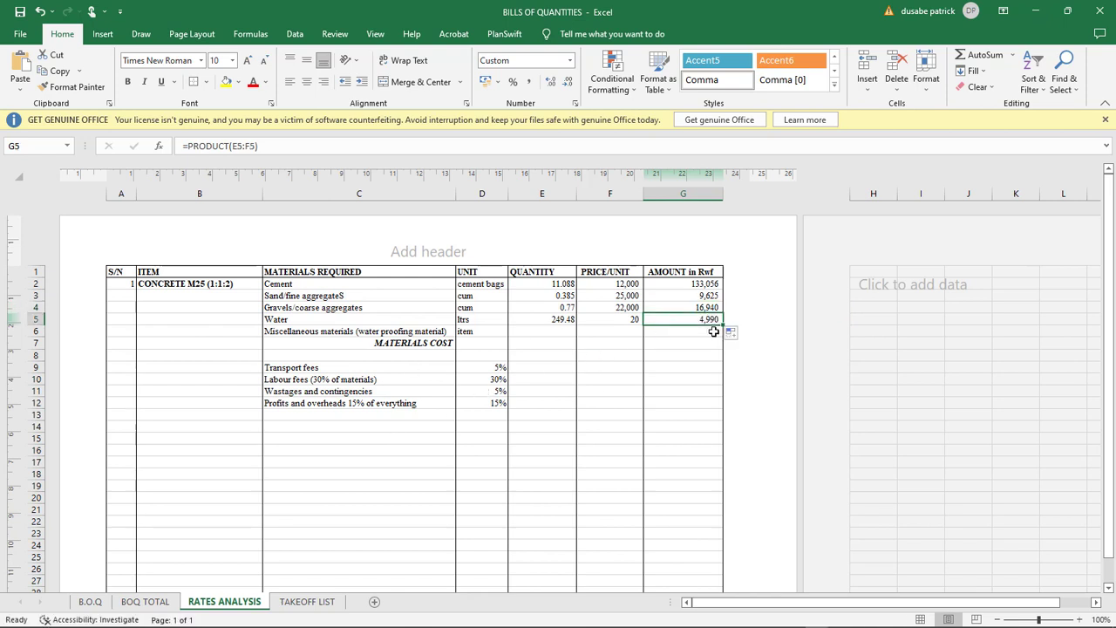
{"action": "left_click", "coordinate": [682, 342]}
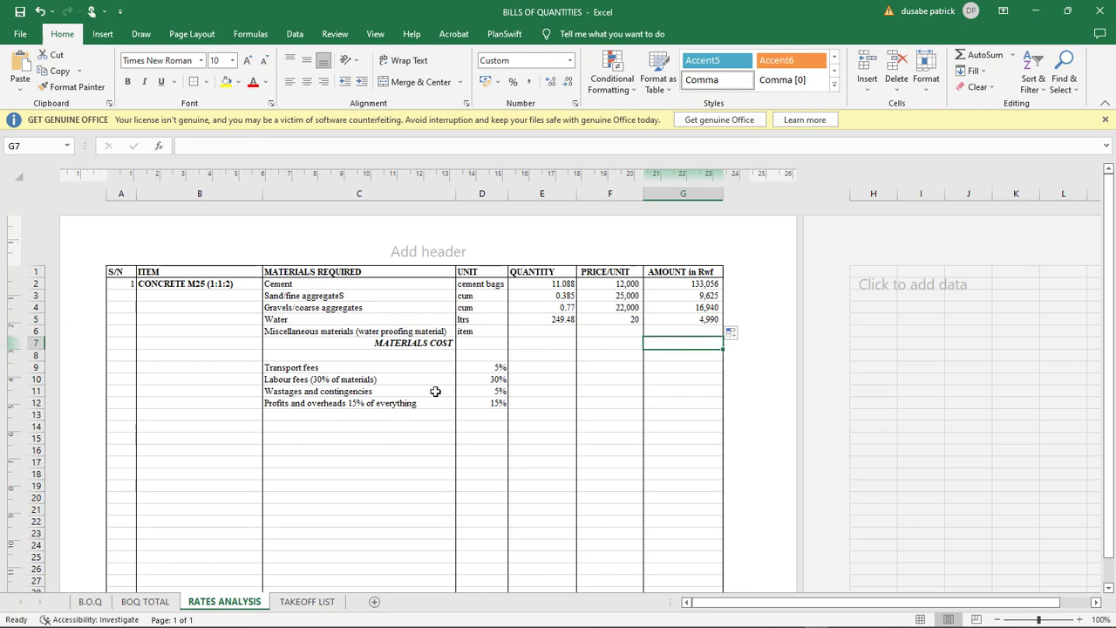
Step: Total the amounts with =SUM(G2:G5) in G7, giving 164,611, and make it bold
{"action": "type", "text": "=sum"}
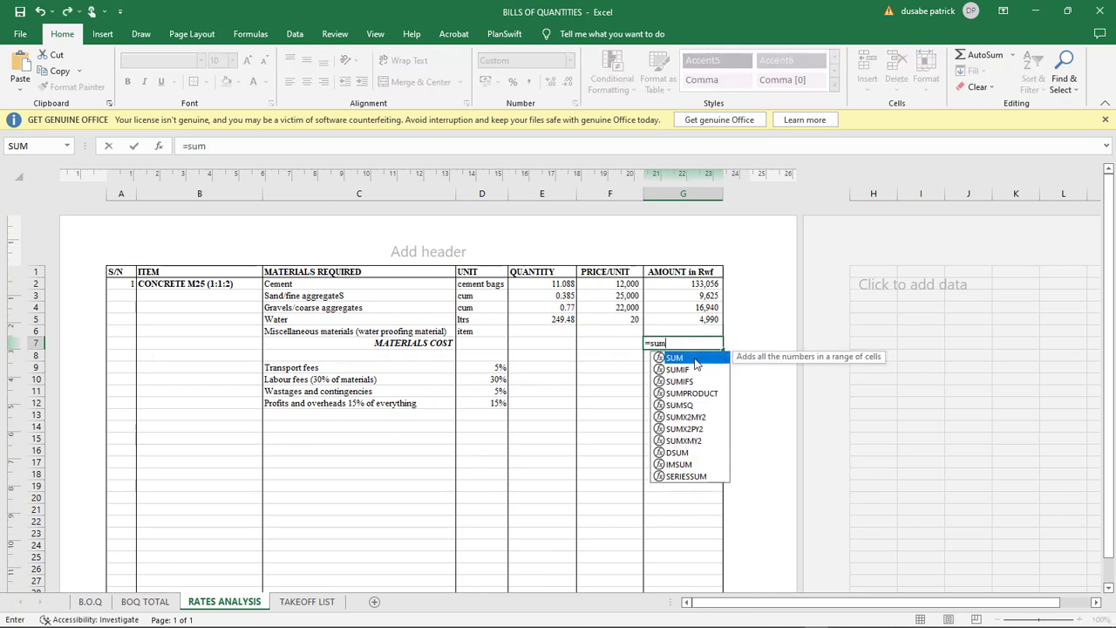
{"action": "double_click", "coordinate": [696, 357]}
{"action": "left_click_drag", "start_coordinate": [705, 284], "coordinate": [713, 319]}
{"action": "key", "text": "Return"}
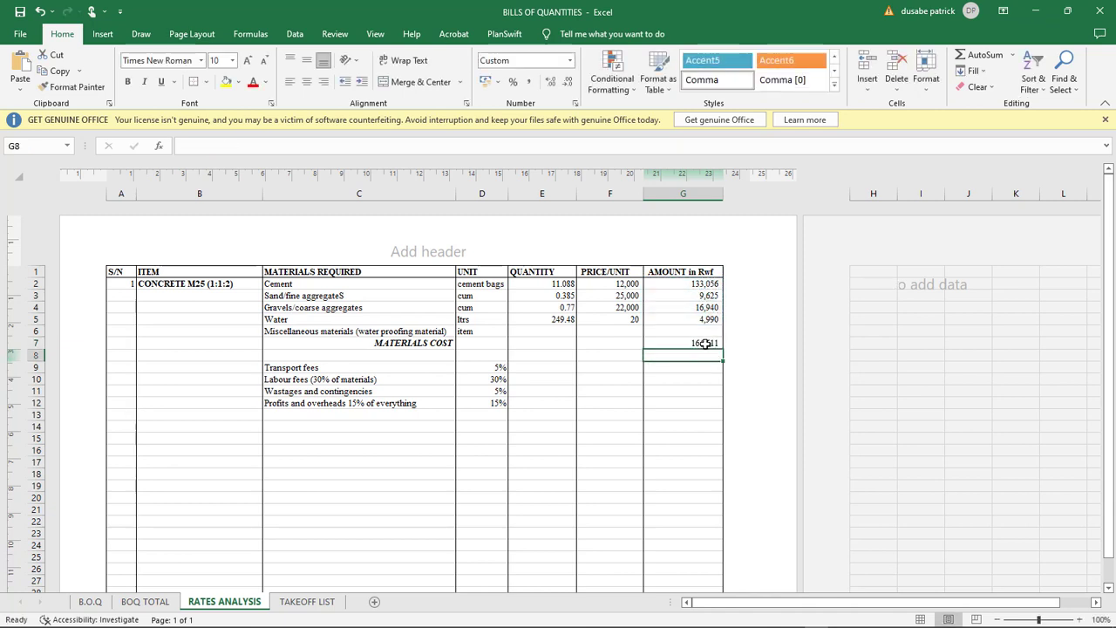
{"action": "left_click", "coordinate": [702, 344]}
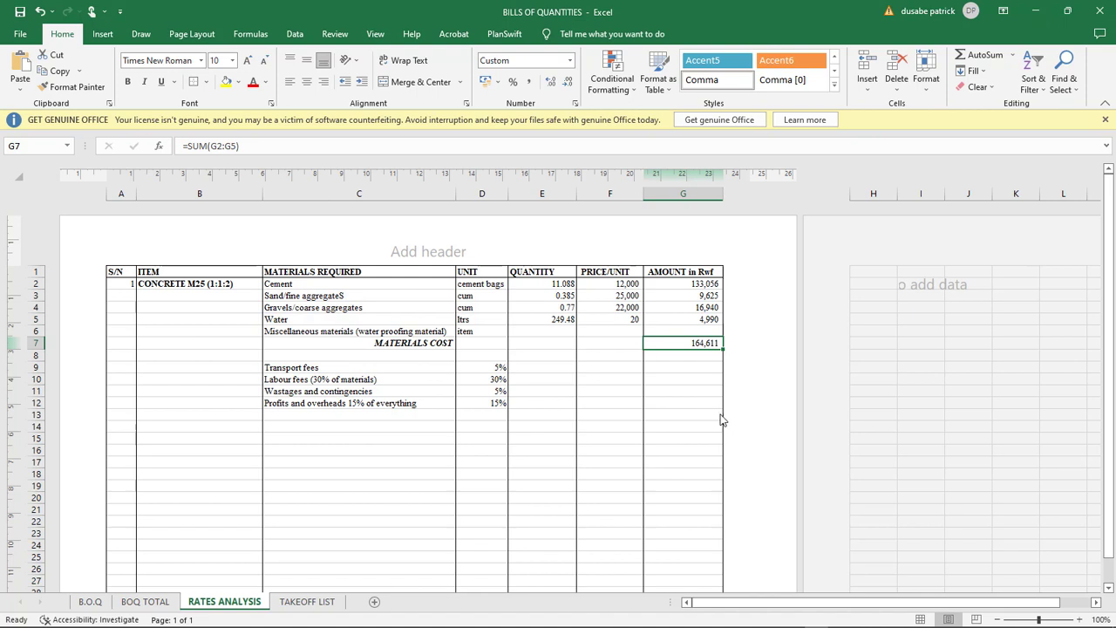
{"action": "key", "text": "ctrl+b"}
{"action": "left_click", "coordinate": [547, 368]}
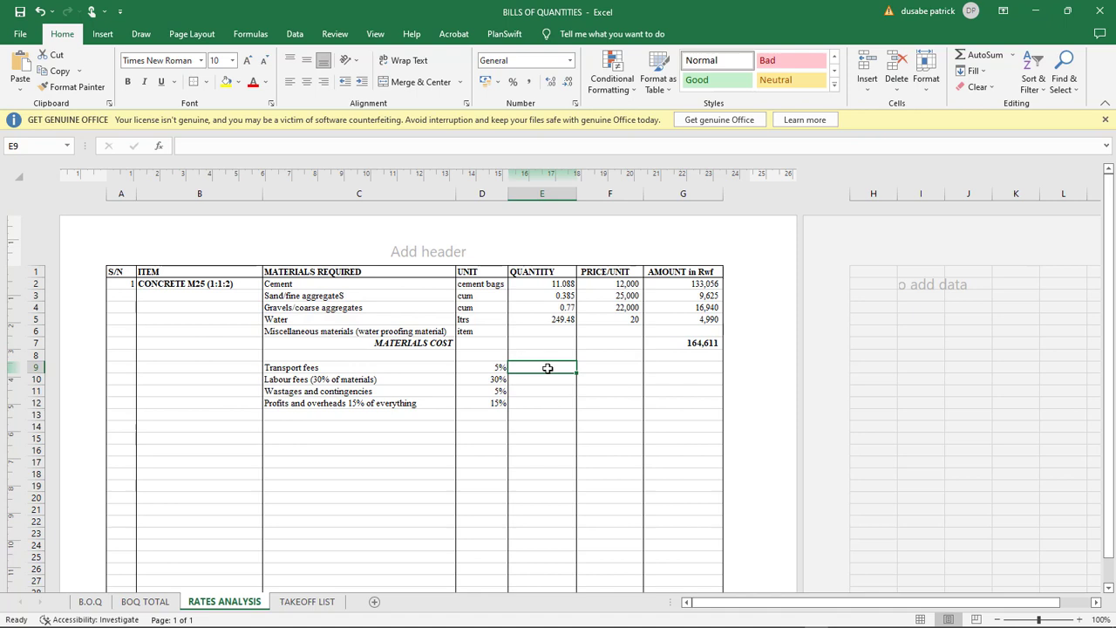
Step: Set the transport fees amount to =G7*5%, giving 8,231
{"action": "left_click", "coordinate": [688, 370]}
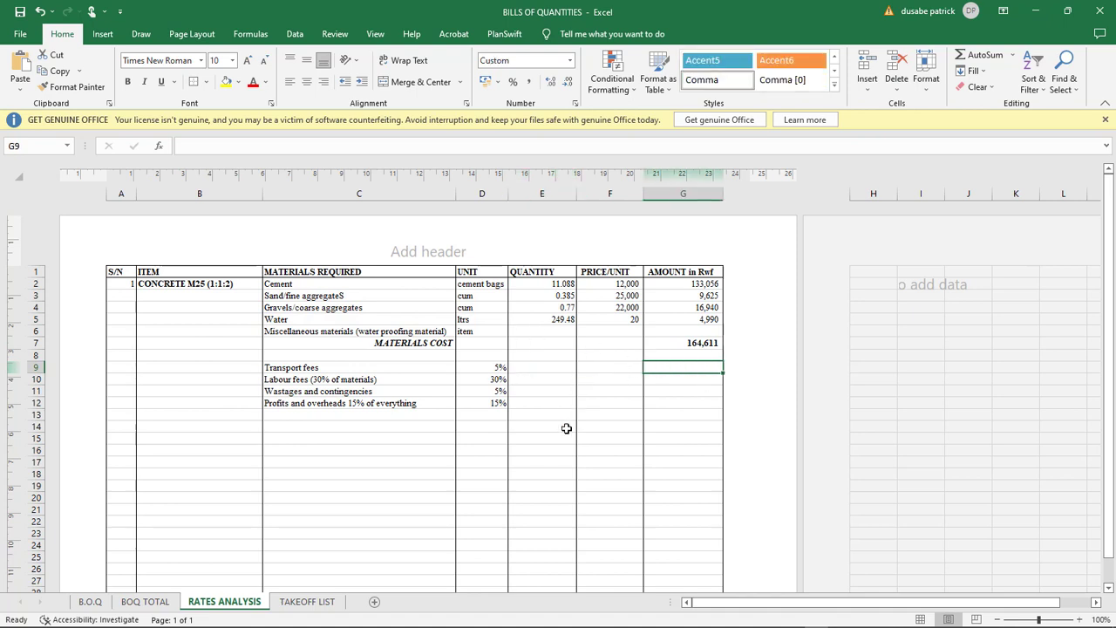
{"action": "type", "text": "="}
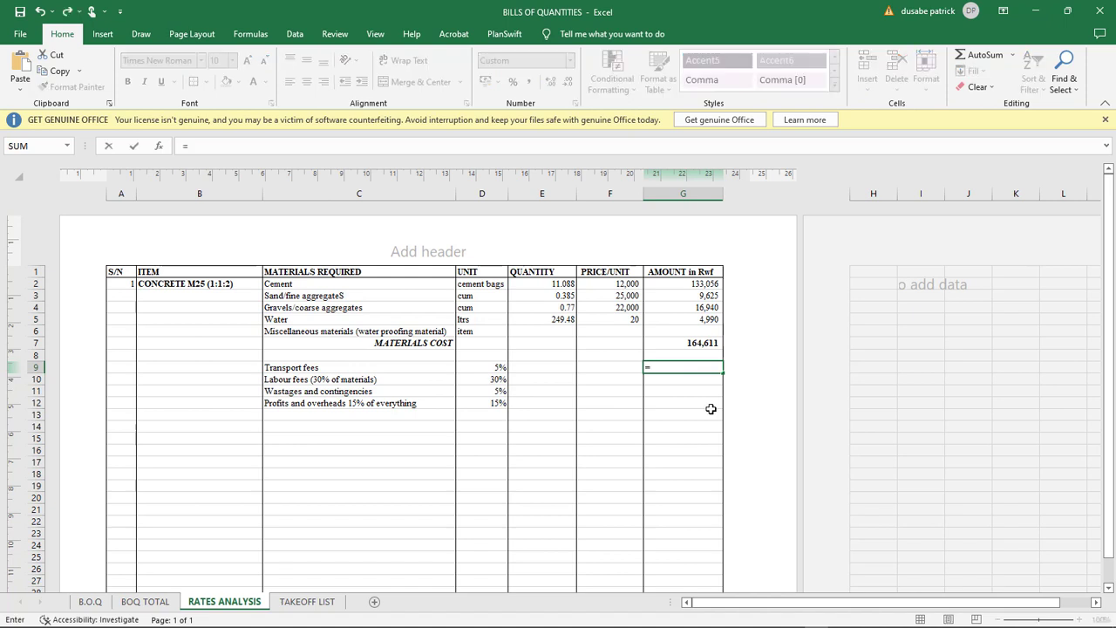
{"action": "left_click", "coordinate": [703, 343]}
{"action": "type", "text": "*"}
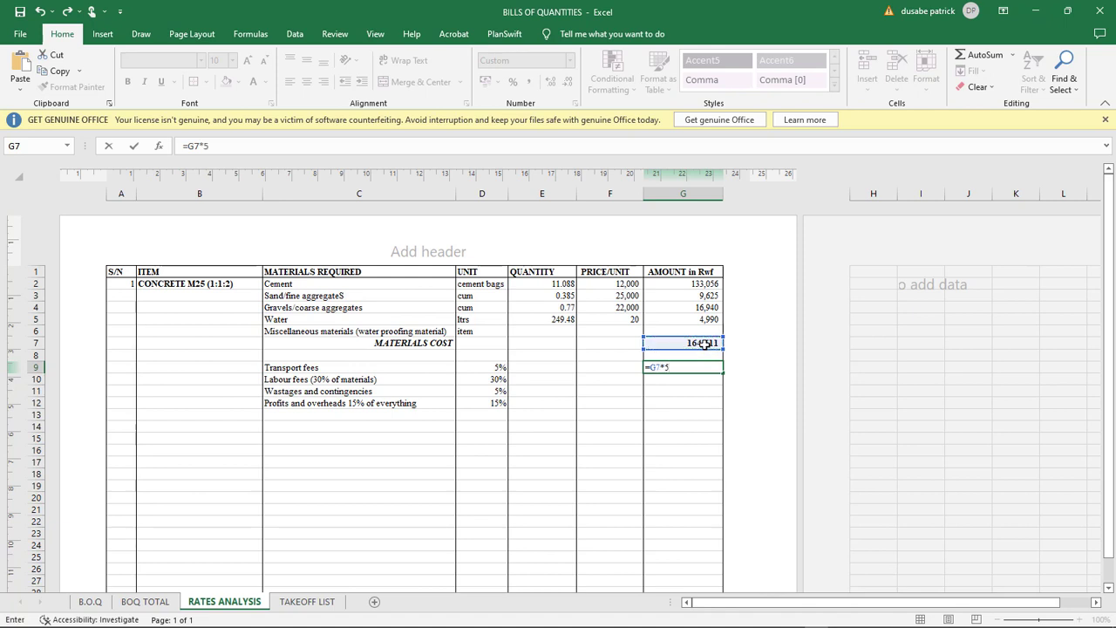
{"action": "type", "text": "5%"}
{"action": "key", "text": "Return"}
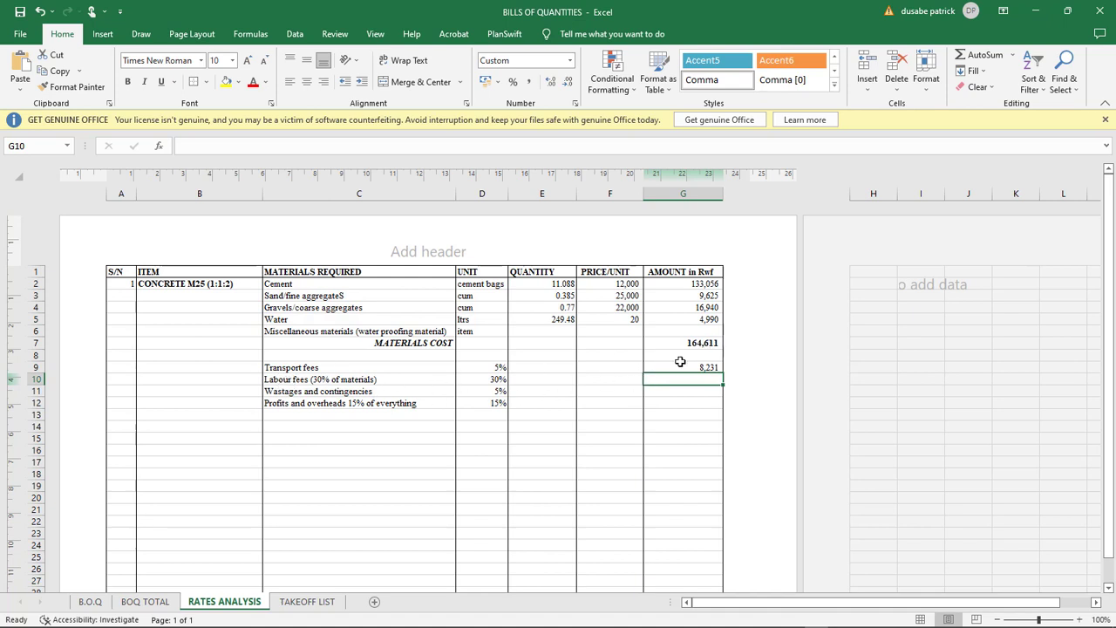
Step: Set the labour fees amount to 30% of the materials cost, giving 49,383
{"action": "type", "text": "="}
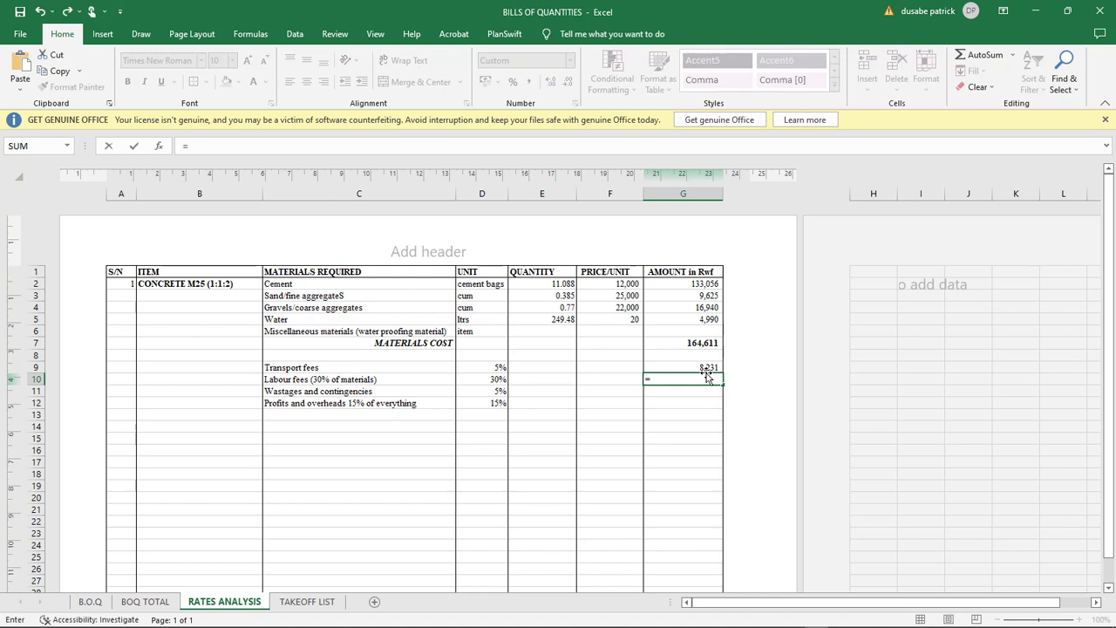
{"action": "left_click", "coordinate": [681, 343]}
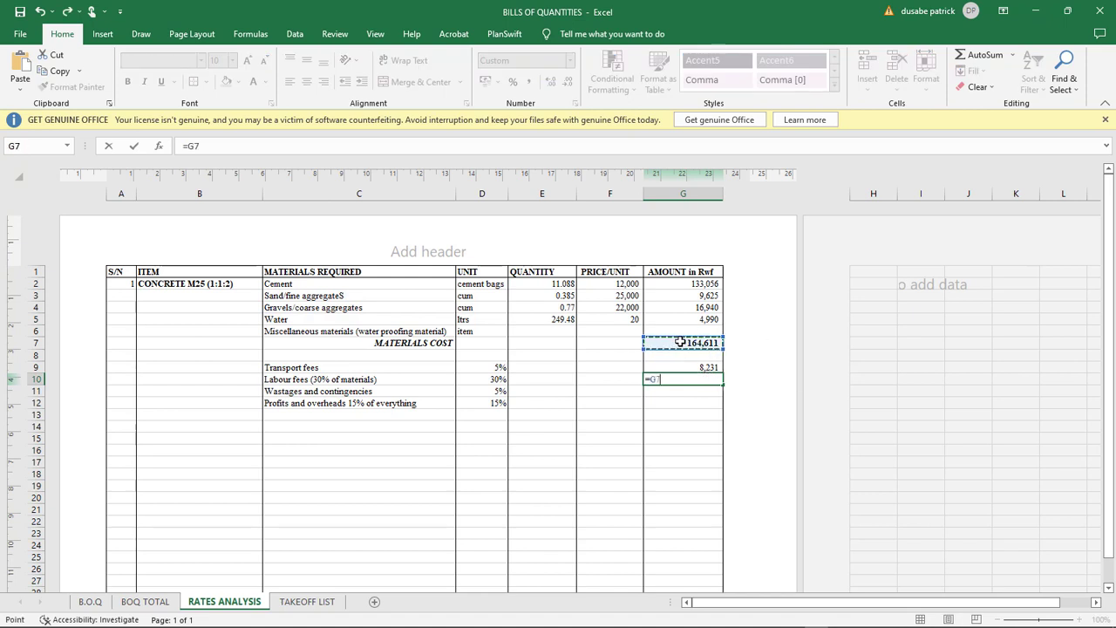
{"action": "type", "text": "*30%"}
{"action": "key", "text": "Return"}
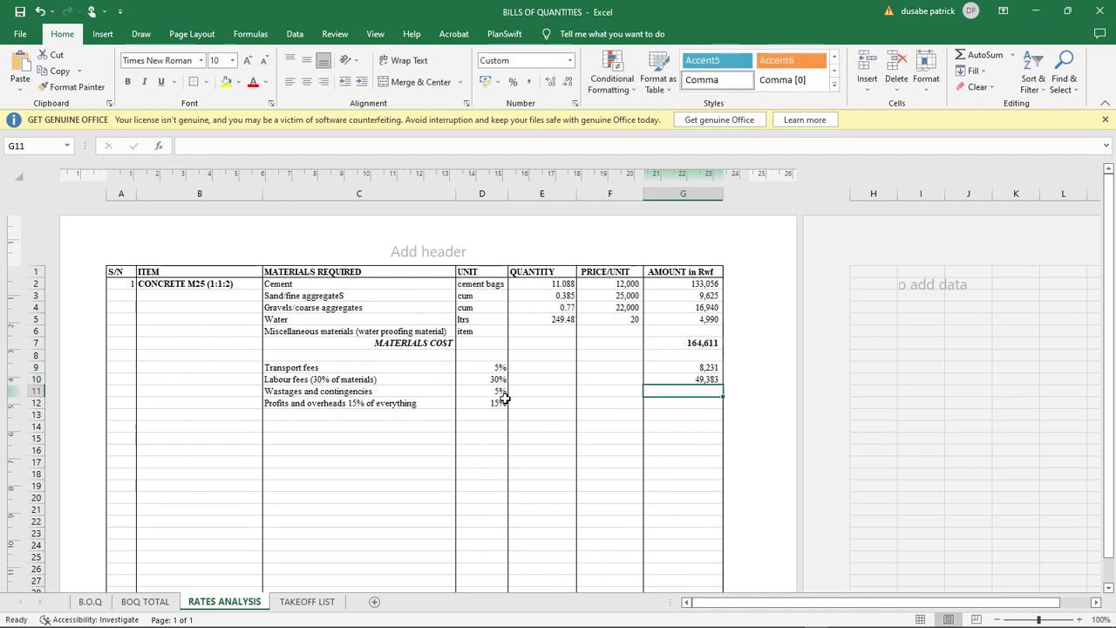
Step: Set the wastage and contingencies amount to =G7*5%, giving 8,231
{"action": "type", "text": "="}
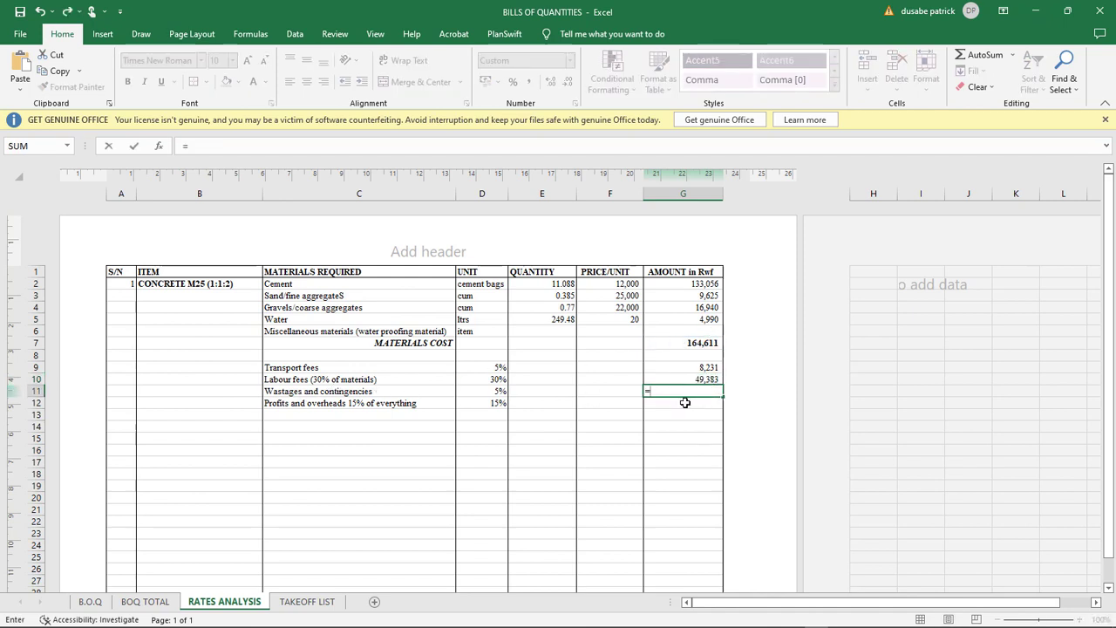
{"action": "left_click", "coordinate": [699, 343]}
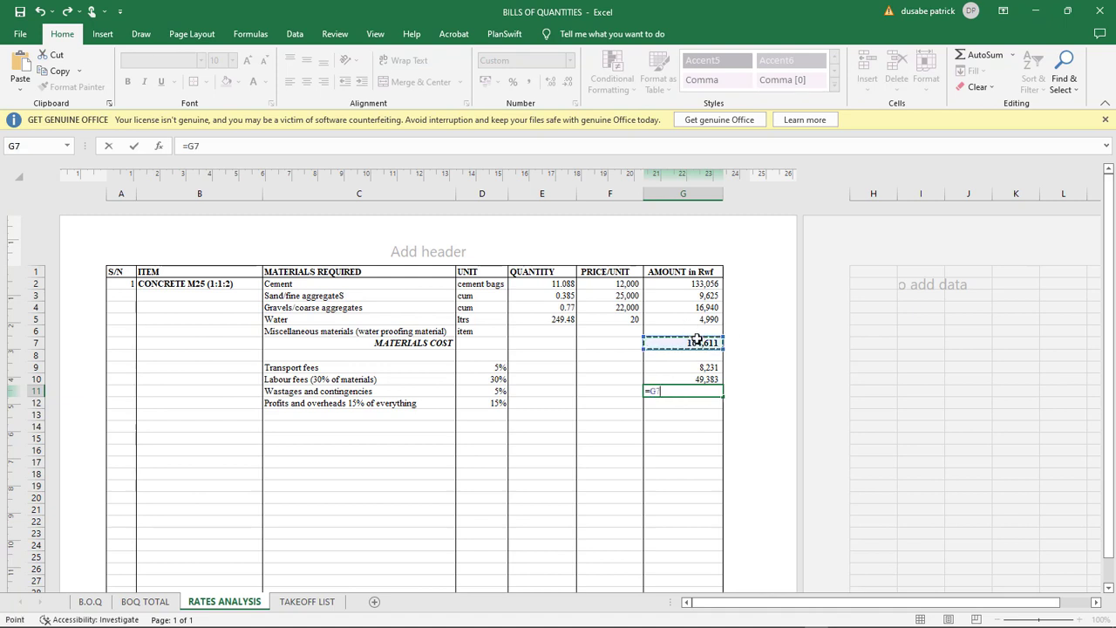
{"action": "type", "text": "*5%"}
{"action": "key", "text": "Return"}
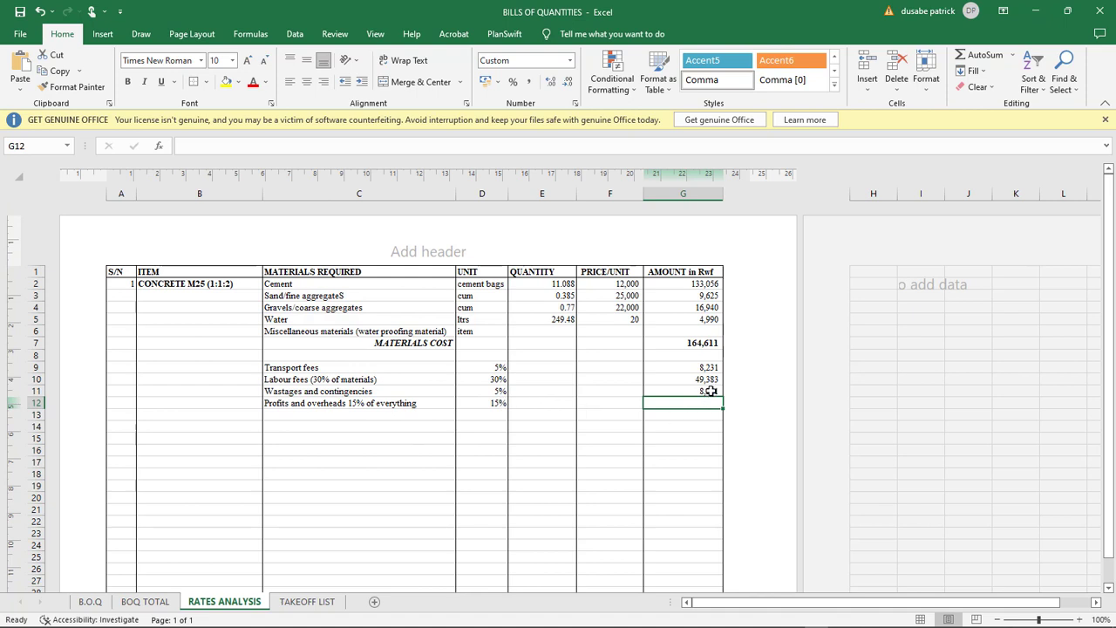
{"action": "left_click_drag", "start_coordinate": [711, 390], "coordinate": [695, 283]}
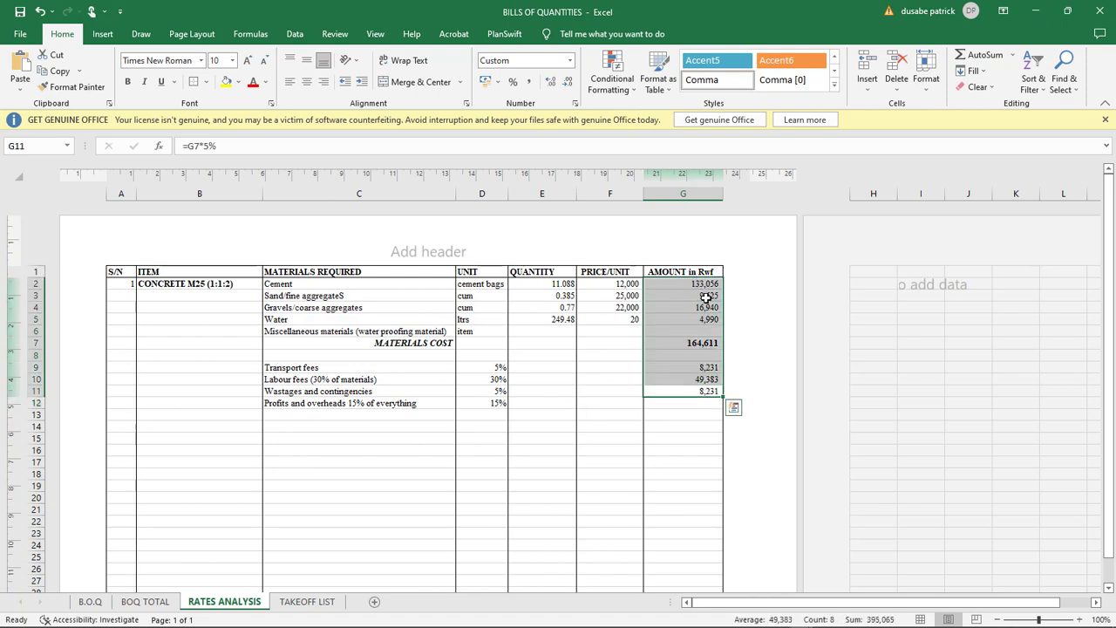
{"action": "left_click", "coordinate": [701, 403]}
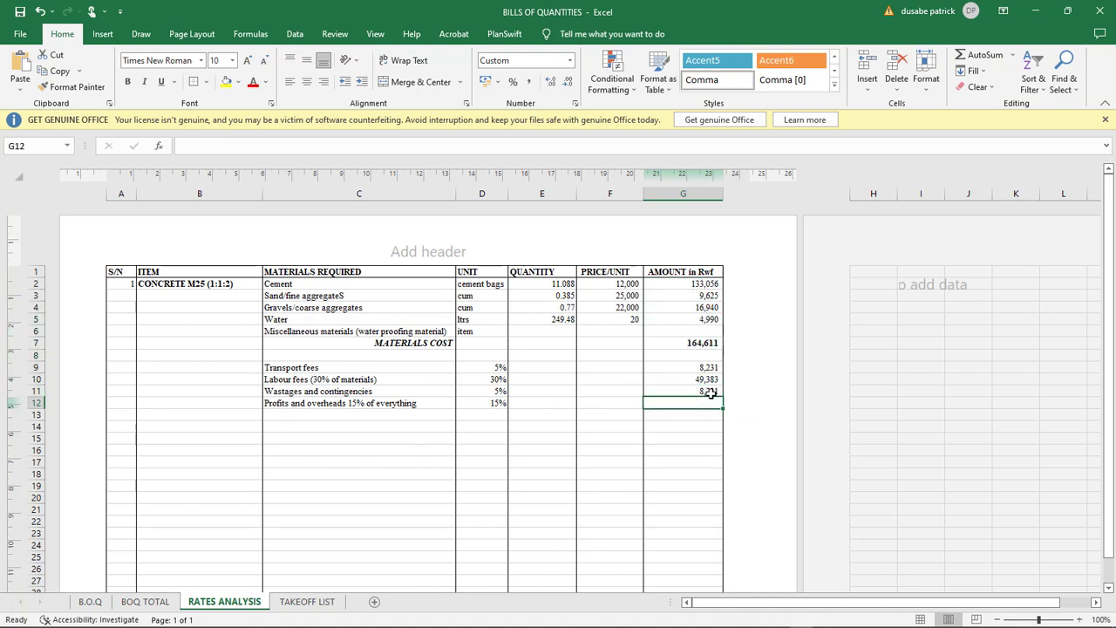
{"action": "type", "text": "=sum"}
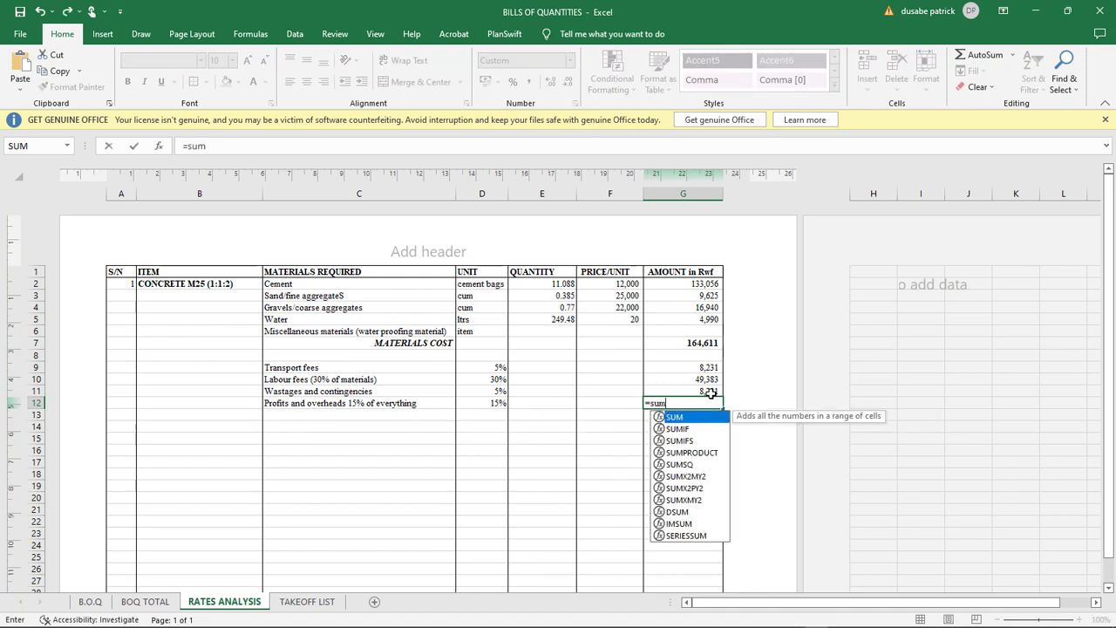
Step: Enter =SUM(G7:G11)*15% for profits and overheads, giving 34,568
{"action": "double_click", "coordinate": [686, 417]}
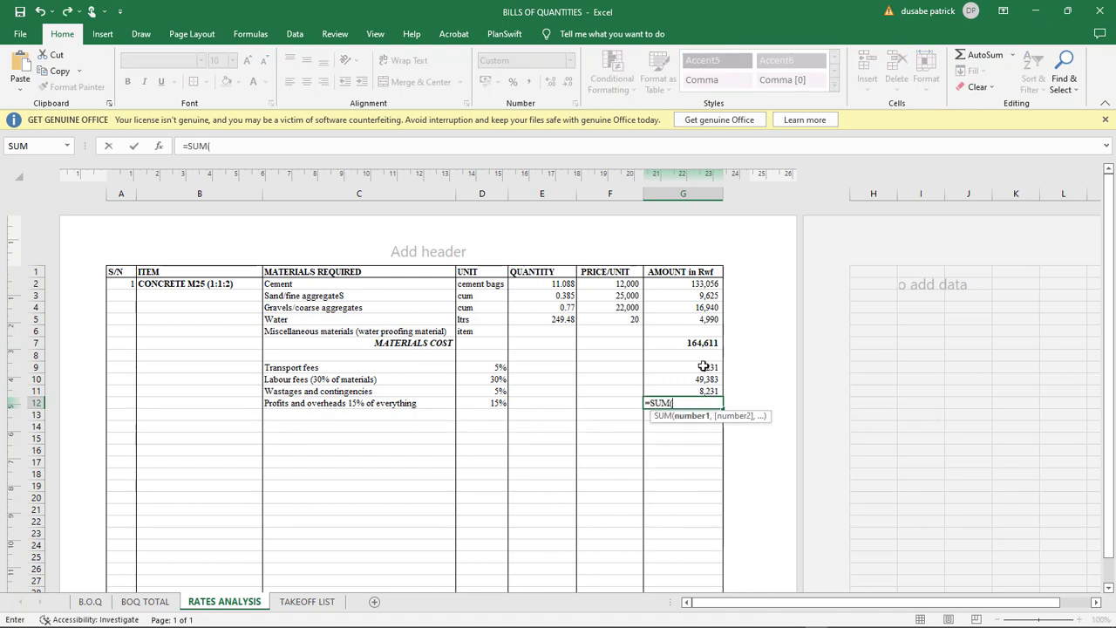
{"action": "left_click_drag", "start_coordinate": [704, 367], "coordinate": [706, 389]}
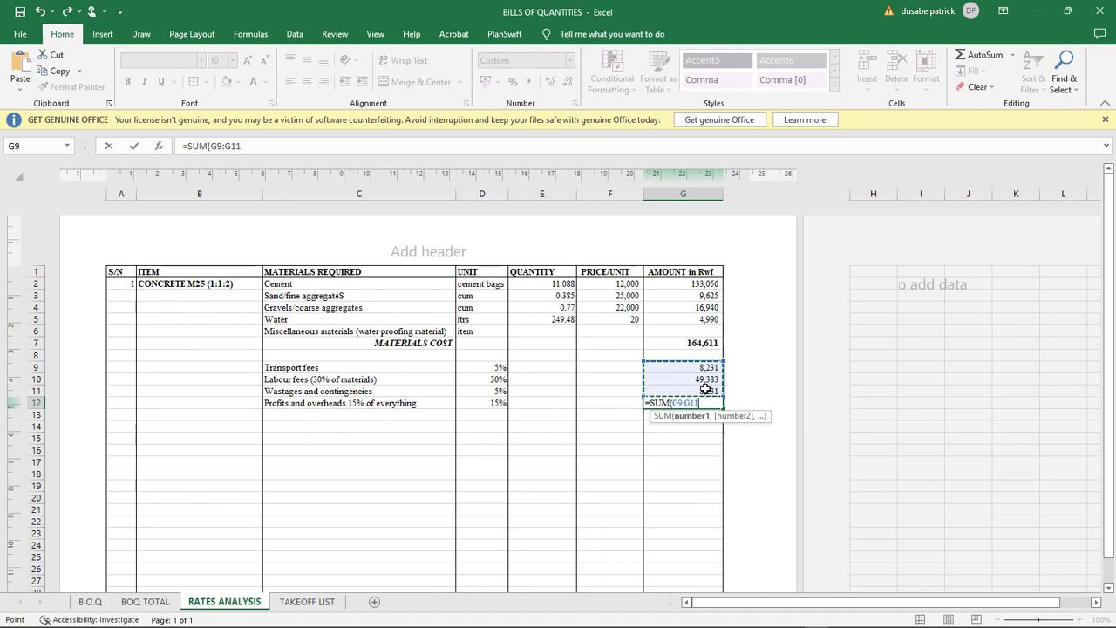
{"action": "left_click_drag", "start_coordinate": [701, 342], "coordinate": [707, 388]}
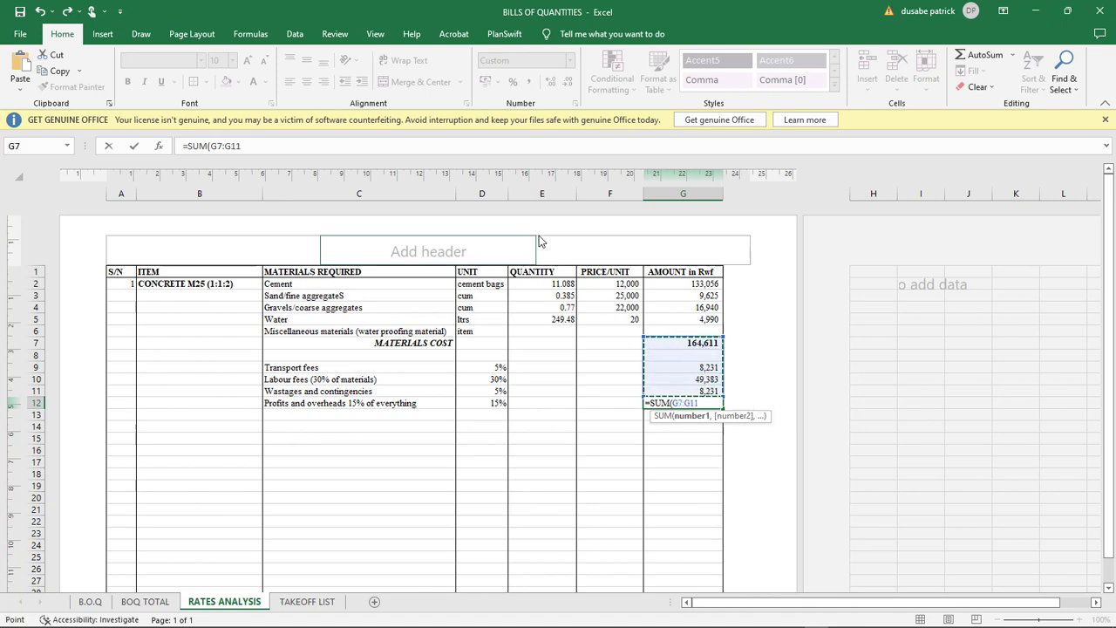
{"action": "left_click", "coordinate": [300, 149]}
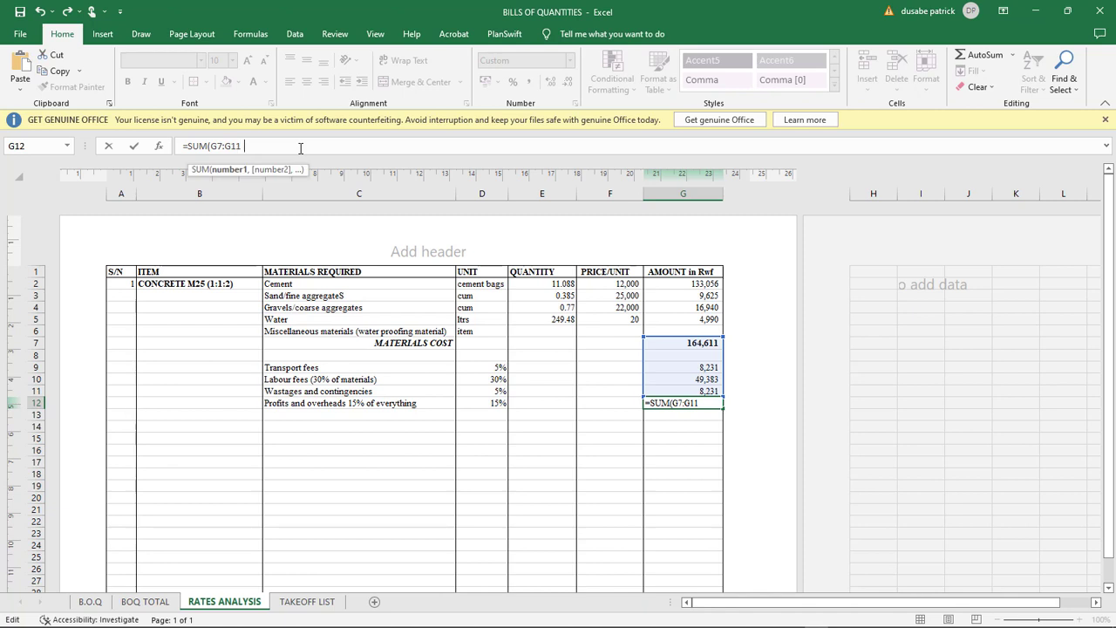
{"action": "type", "text": ")*15"}
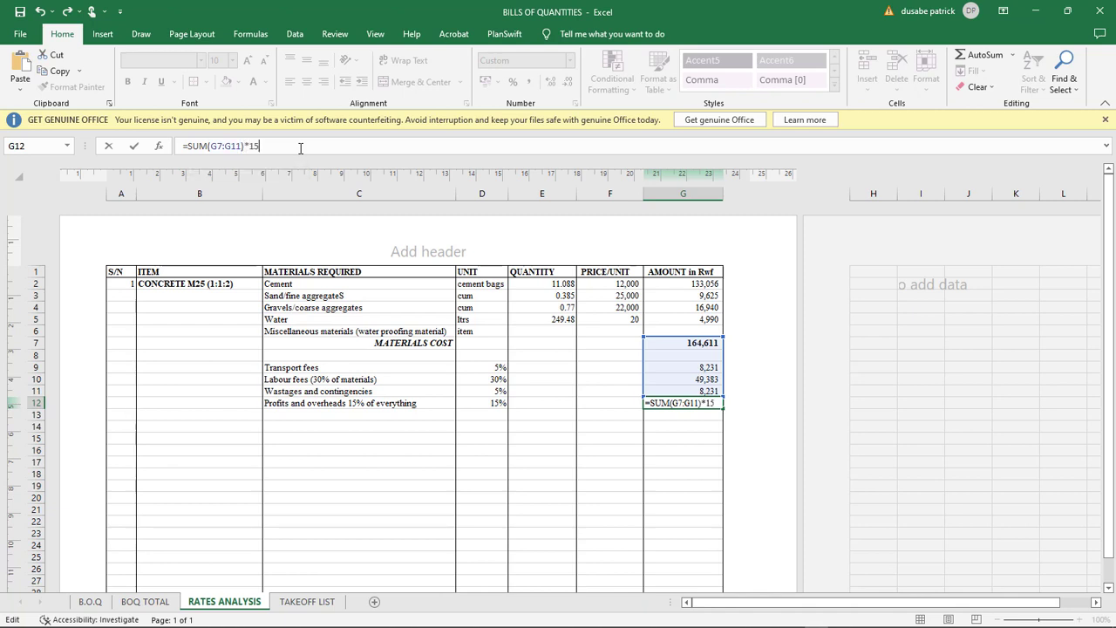
{"action": "type", "text": "%"}
{"action": "key", "text": "Return"}
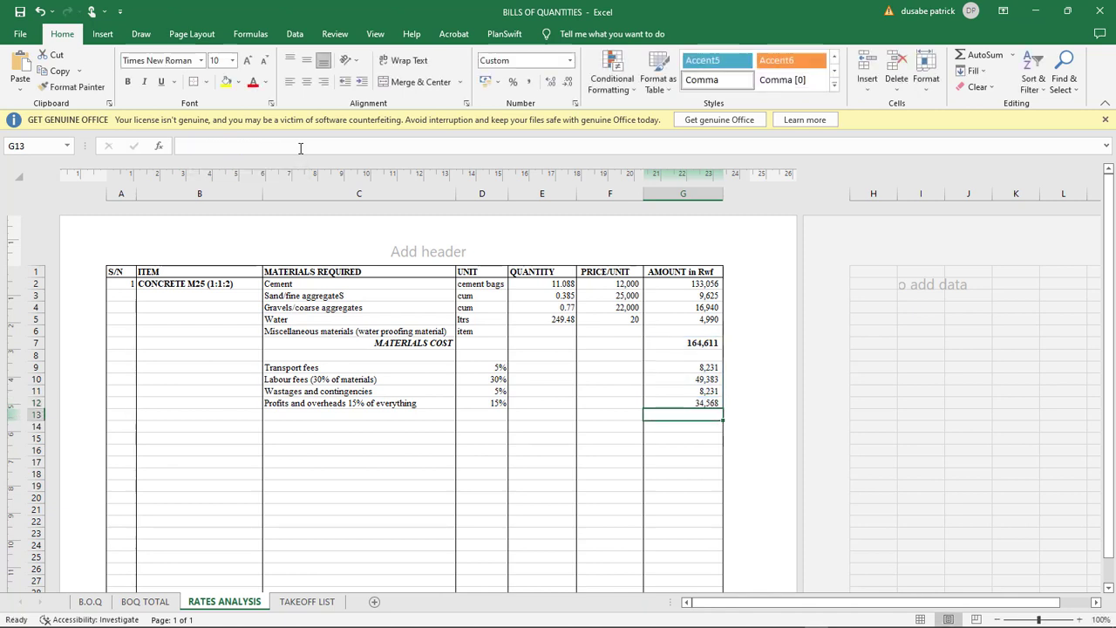
{"action": "left_click", "coordinate": [694, 401]}
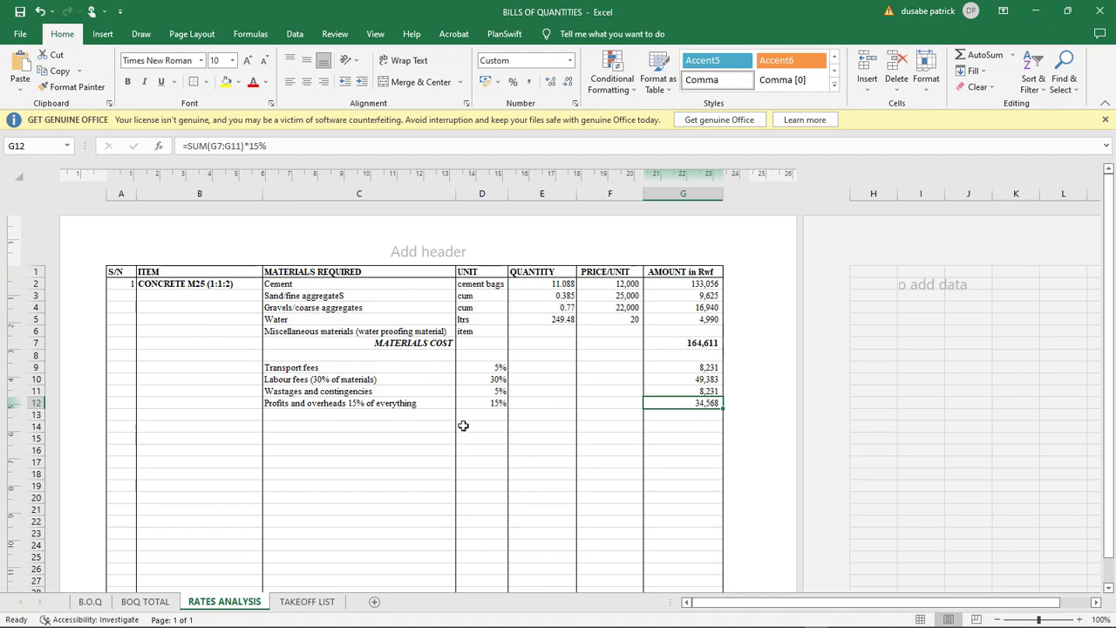
{"action": "left_click", "coordinate": [339, 415]}
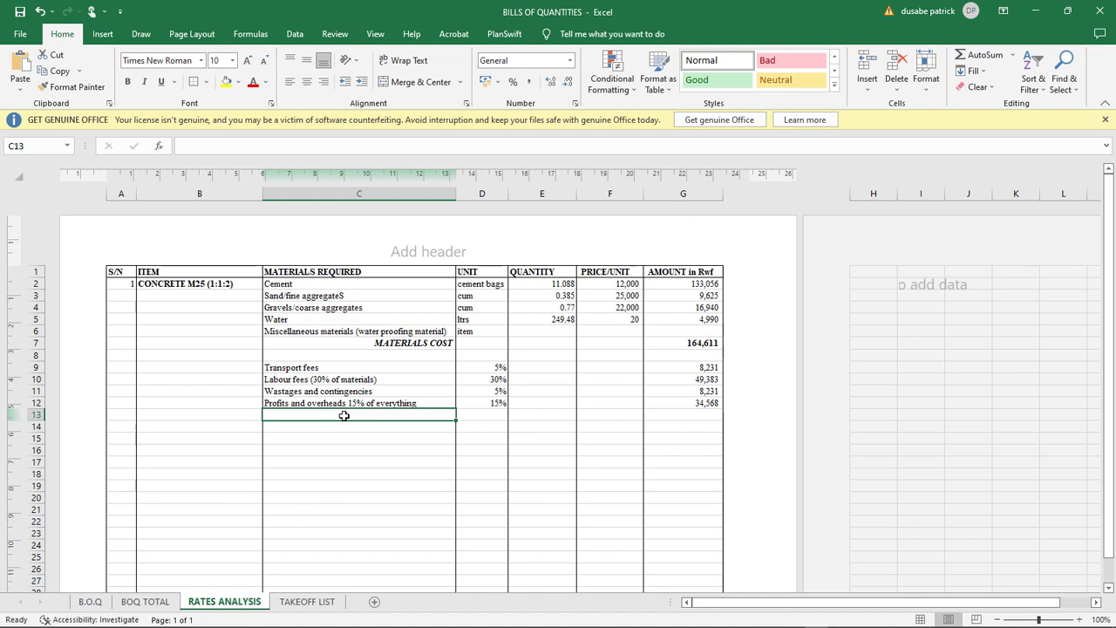
Step: Finish typing the COST PER 1 Cum label in C13
{"action": "type", "text": "TO"}
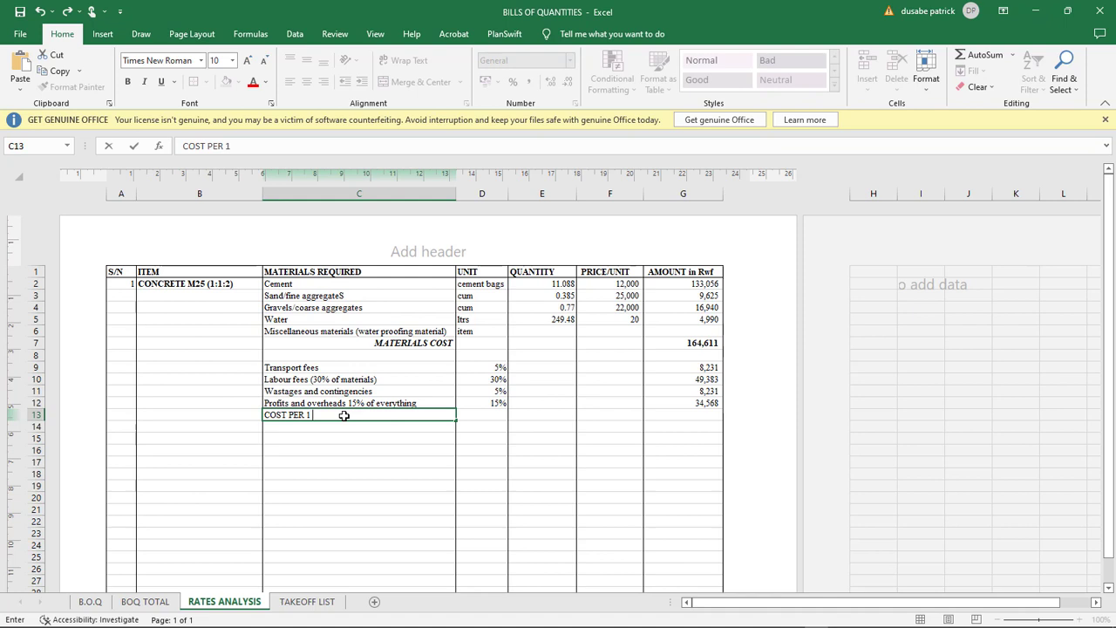
{"action": "type", "text": "M"}
{"action": "key", "text": "BackSpace"}
{"action": "key", "text": "BackSpace"}
{"action": "left_click", "coordinate": [341, 437]}
Step: Copy the MATERIALS COST label's bold italic right-aligned format onto the COST PER 1 Cum label with Format Painter
{"action": "left_click", "coordinate": [301, 416]}
{"action": "left_click", "coordinate": [391, 350]}
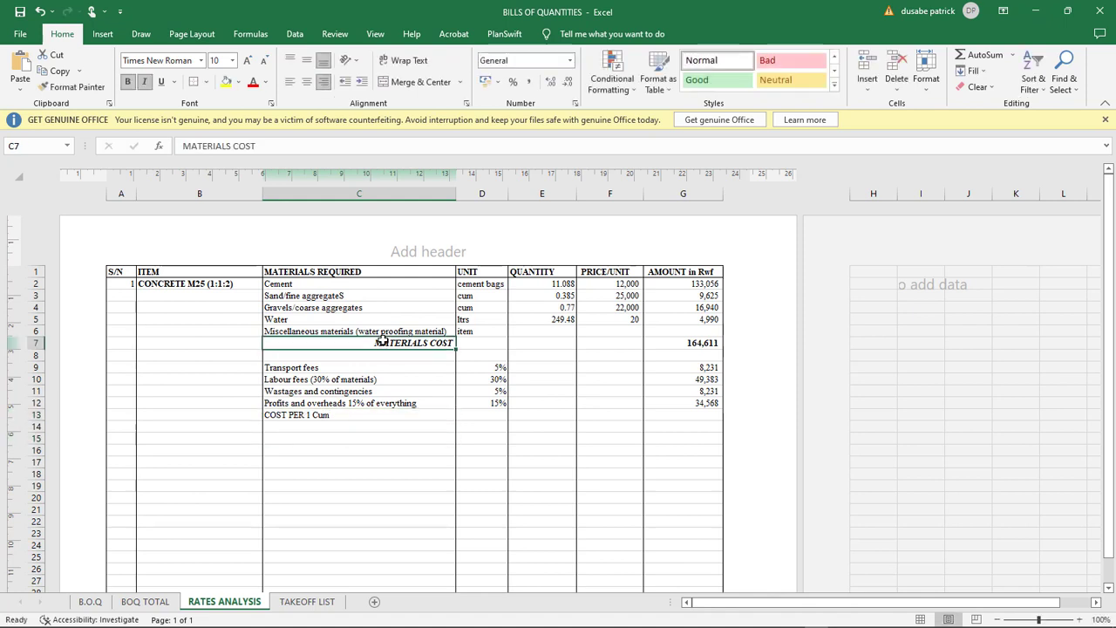
{"action": "left_click", "coordinate": [68, 89]}
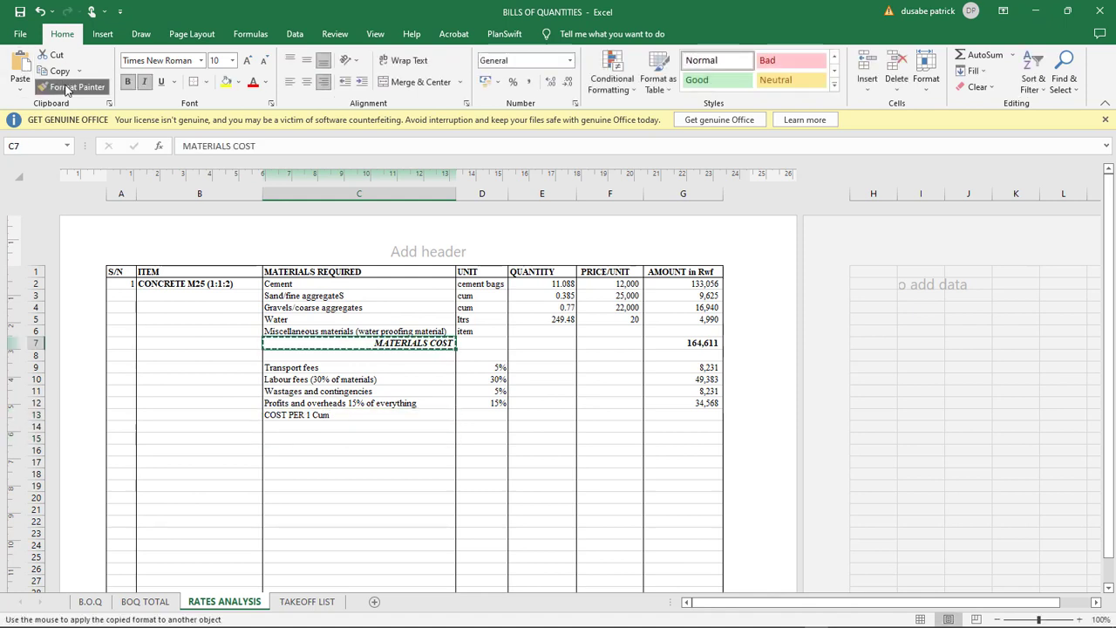
{"action": "left_click", "coordinate": [301, 416]}
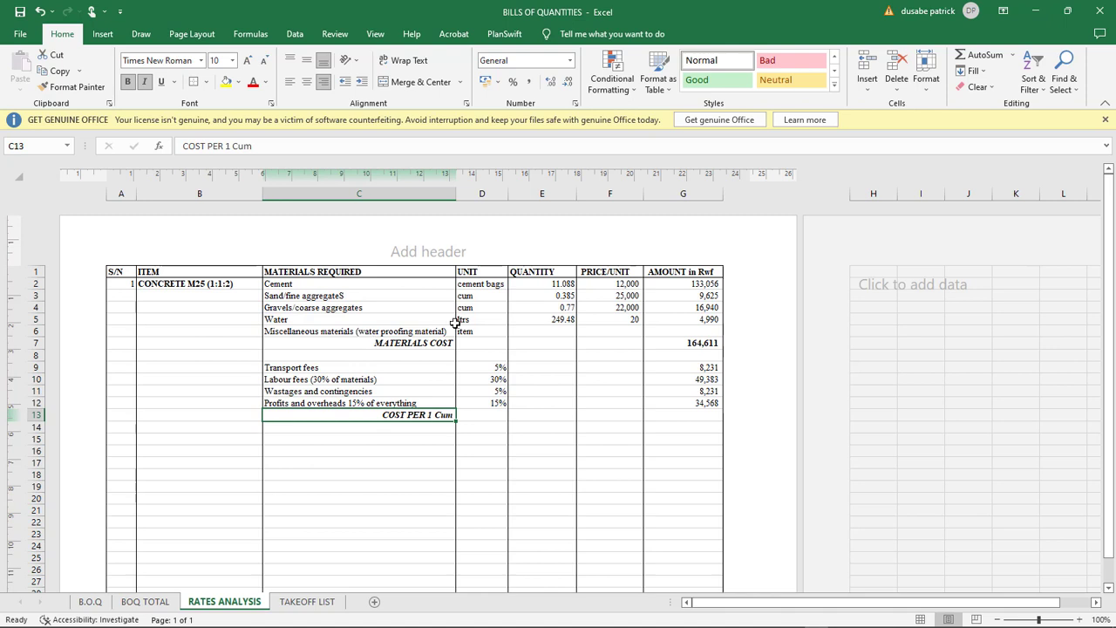
{"action": "left_click", "coordinate": [557, 331]}
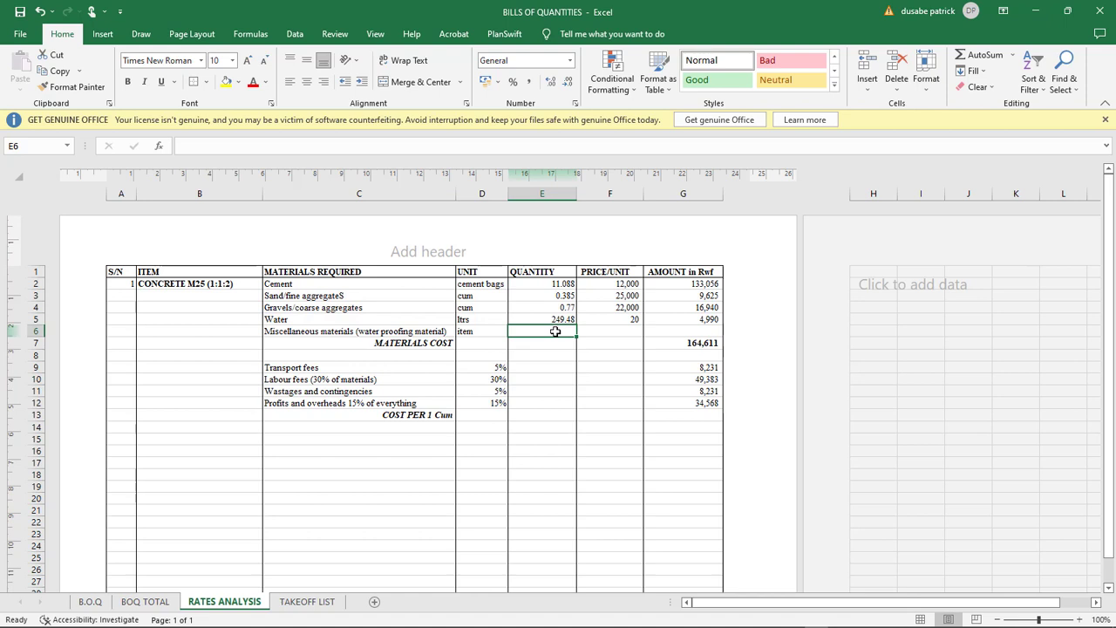
Step: Enter 10000 as the miscellaneous materials amount in G6
{"action": "left_click", "coordinate": [687, 332]}
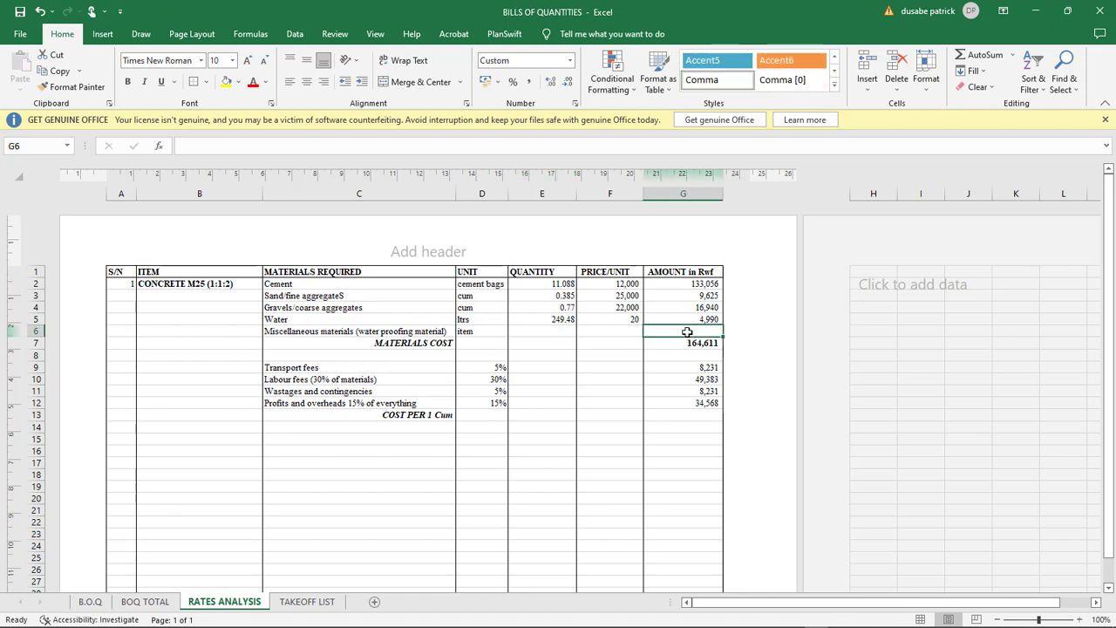
{"action": "type", "text": "10"}
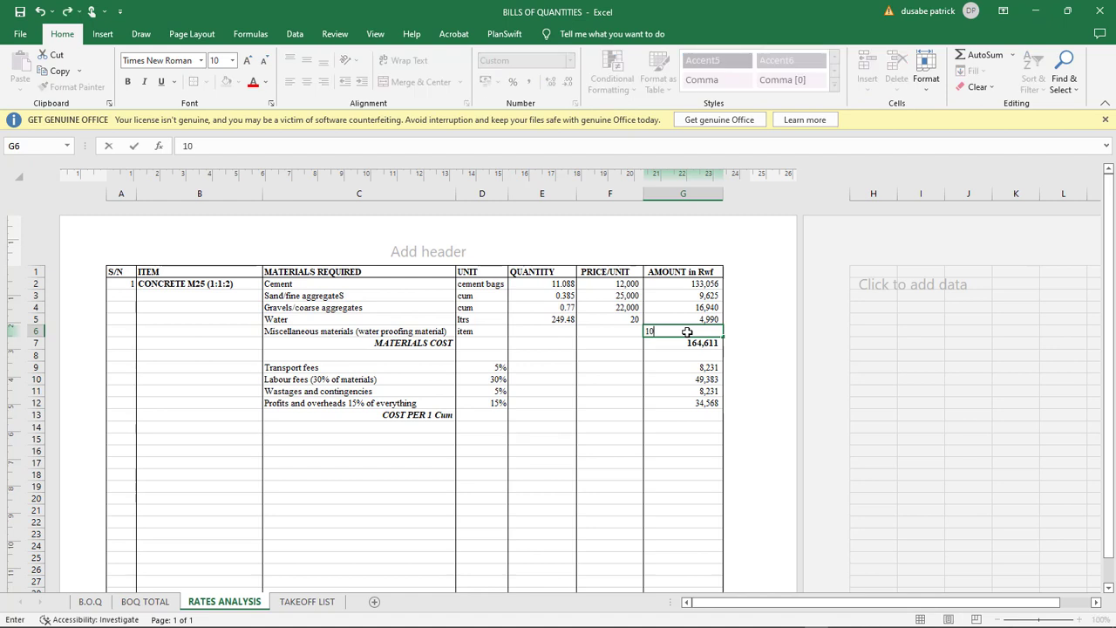
{"action": "type", "text": "000"}
{"action": "key", "text": "Return"}
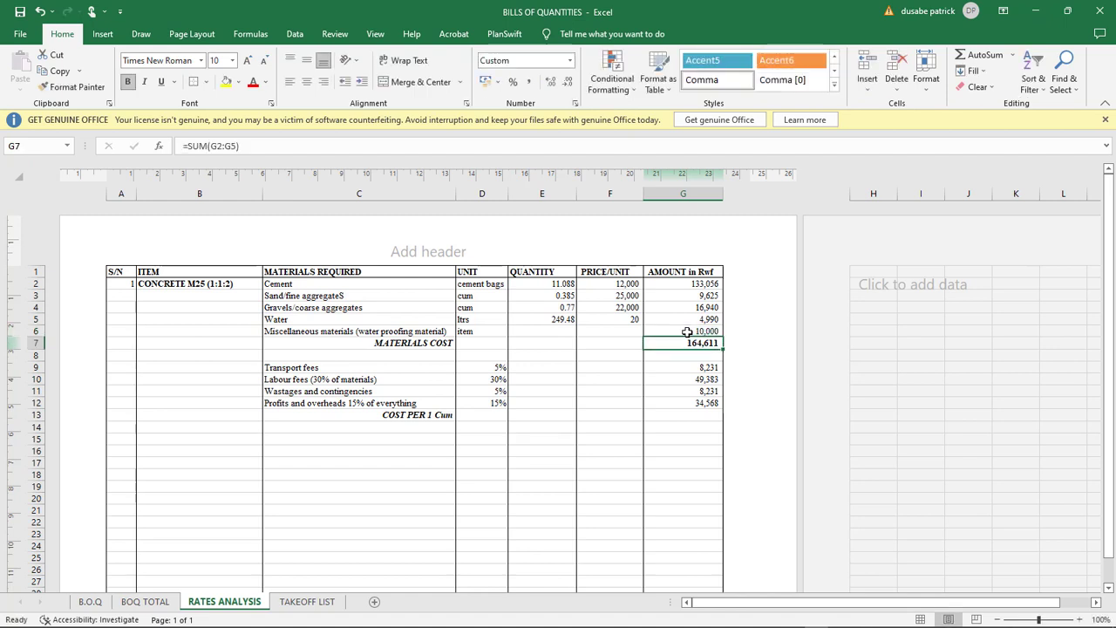
Step: Extend the MATERIALS COST SUM range to G2:G6, giving 174,611
{"action": "double_click", "coordinate": [708, 343]}
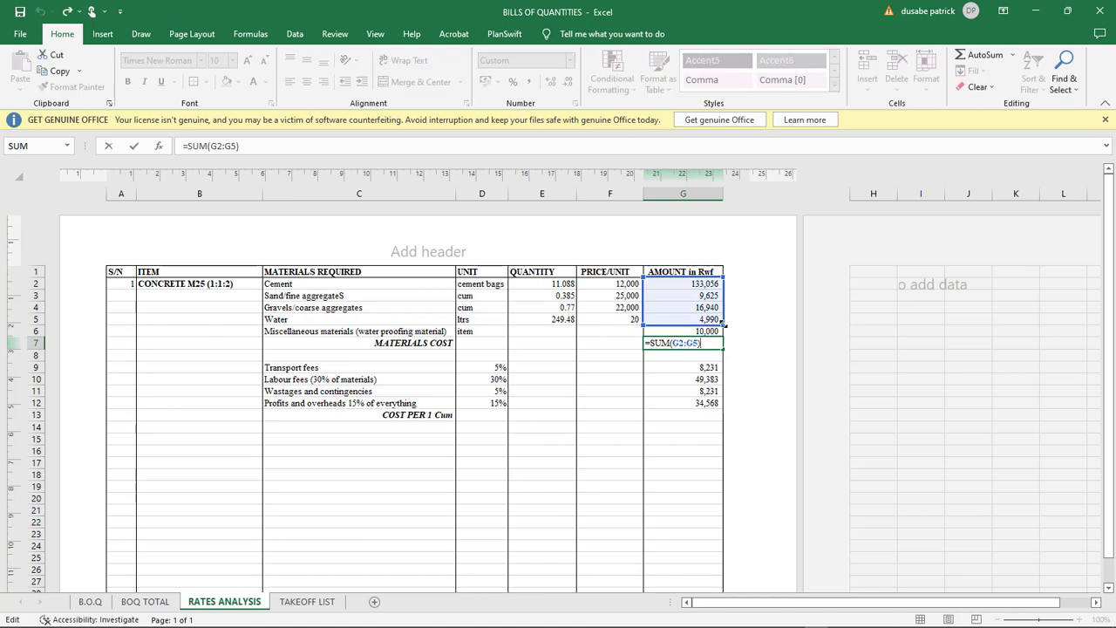
{"action": "left_click_drag", "start_coordinate": [721, 323], "coordinate": [724, 337]}
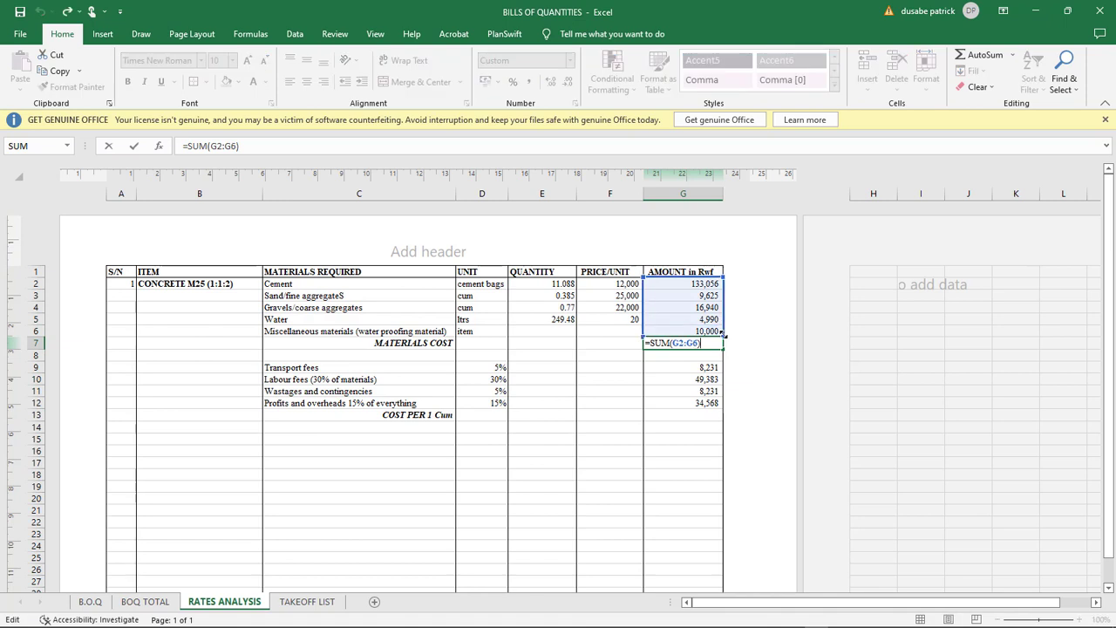
{"action": "key", "text": "Return"}
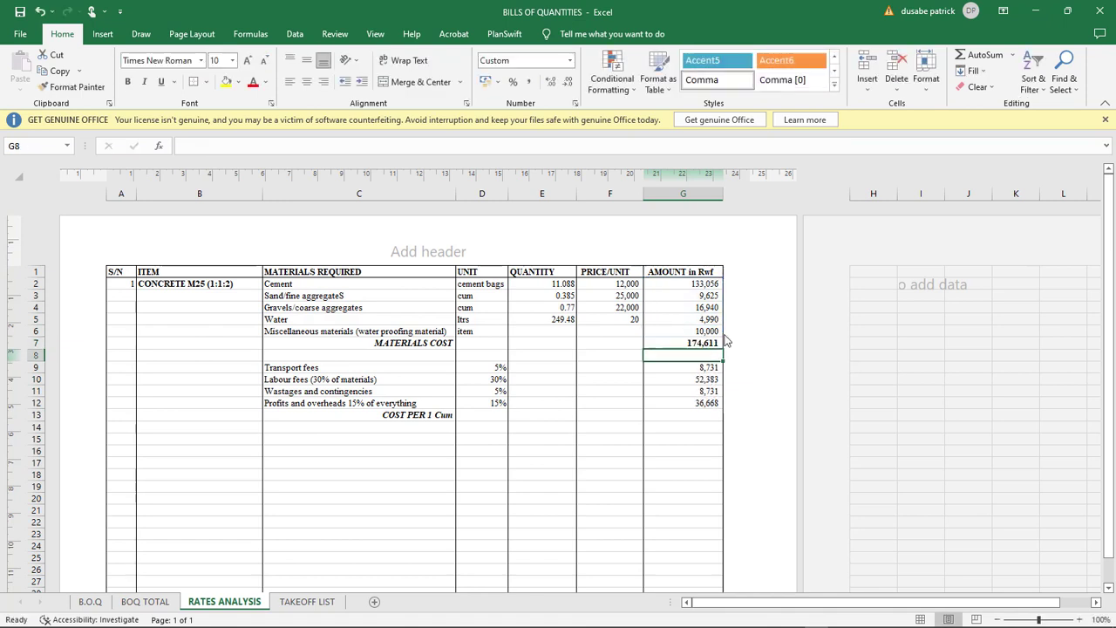
{"action": "left_click", "coordinate": [688, 415]}
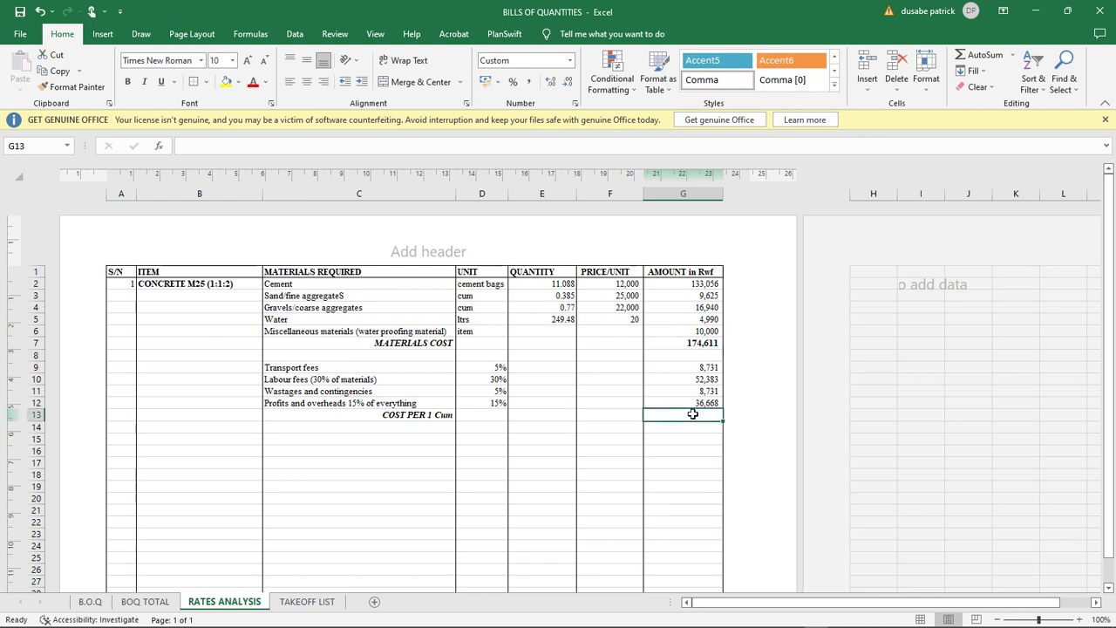
Step: Try a G7+G9:G12 cost formula in G13, which shows #VALUE!, and cancel the edit
{"action": "type", "text": "="}
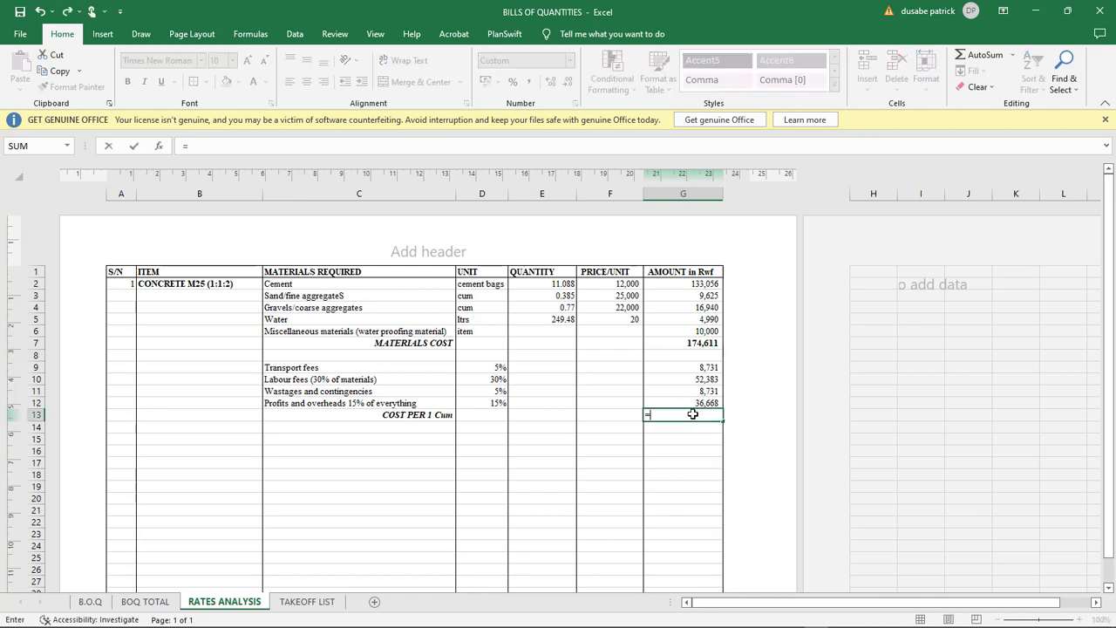
{"action": "left_click", "coordinate": [702, 342]}
{"action": "type", "text": "+"}
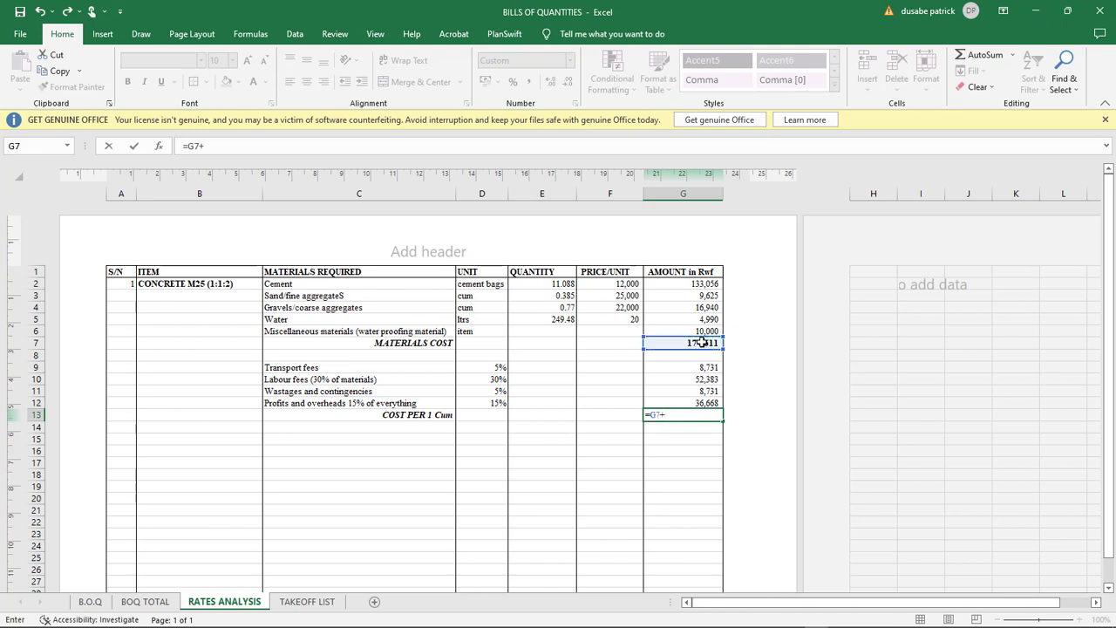
{"action": "left_click_drag", "start_coordinate": [701, 369], "coordinate": [700, 397]}
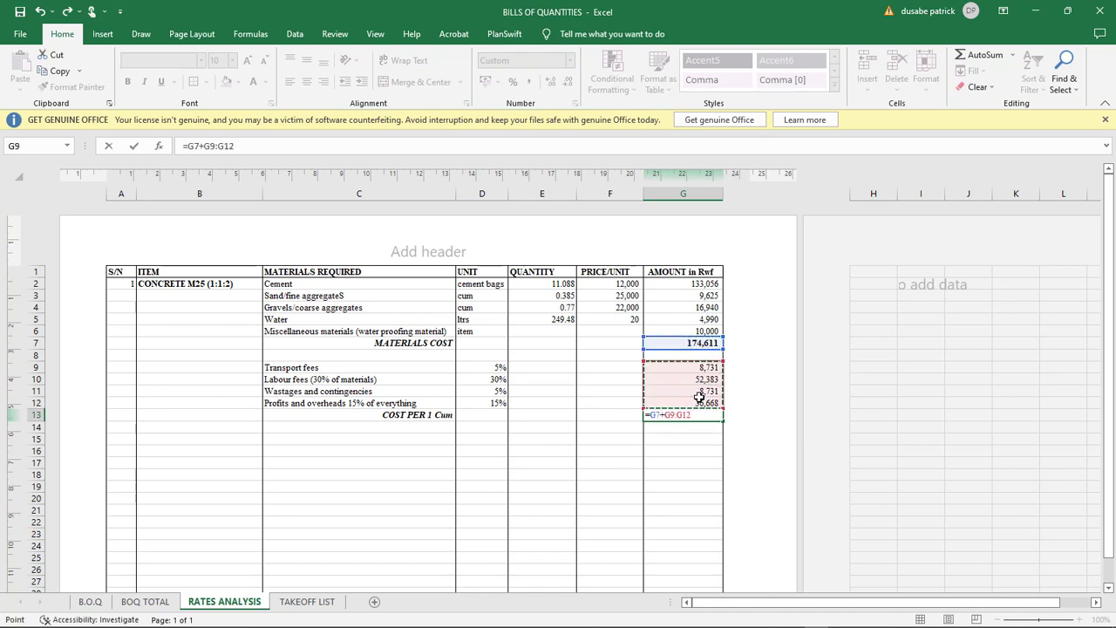
{"action": "key", "text": "Return"}
{"action": "left_click", "coordinate": [707, 416]}
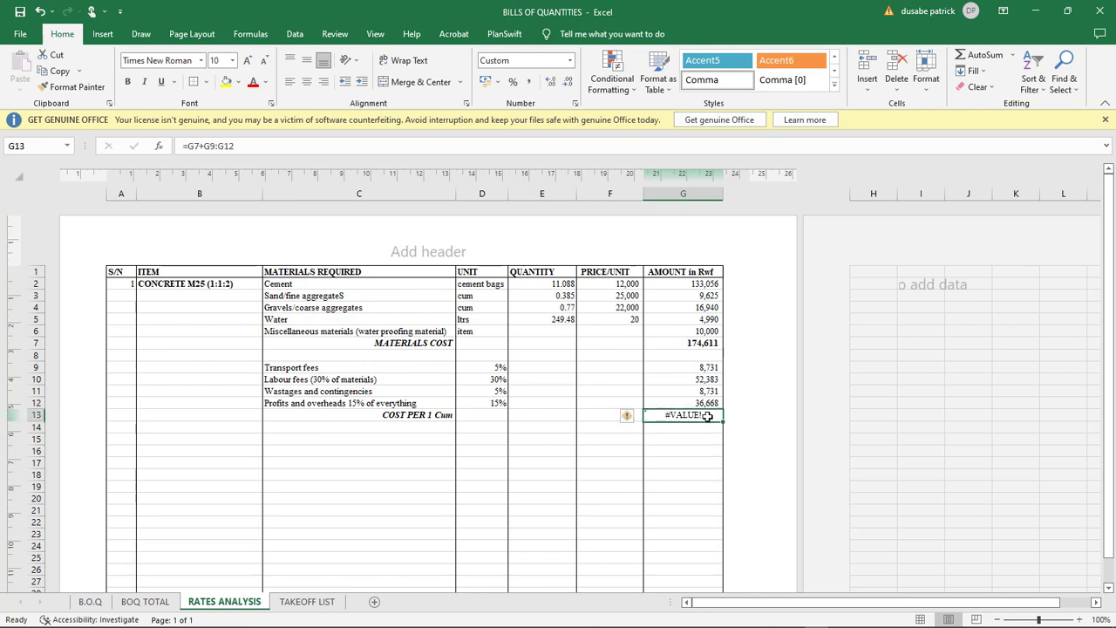
{"action": "double_click", "coordinate": [708, 416]}
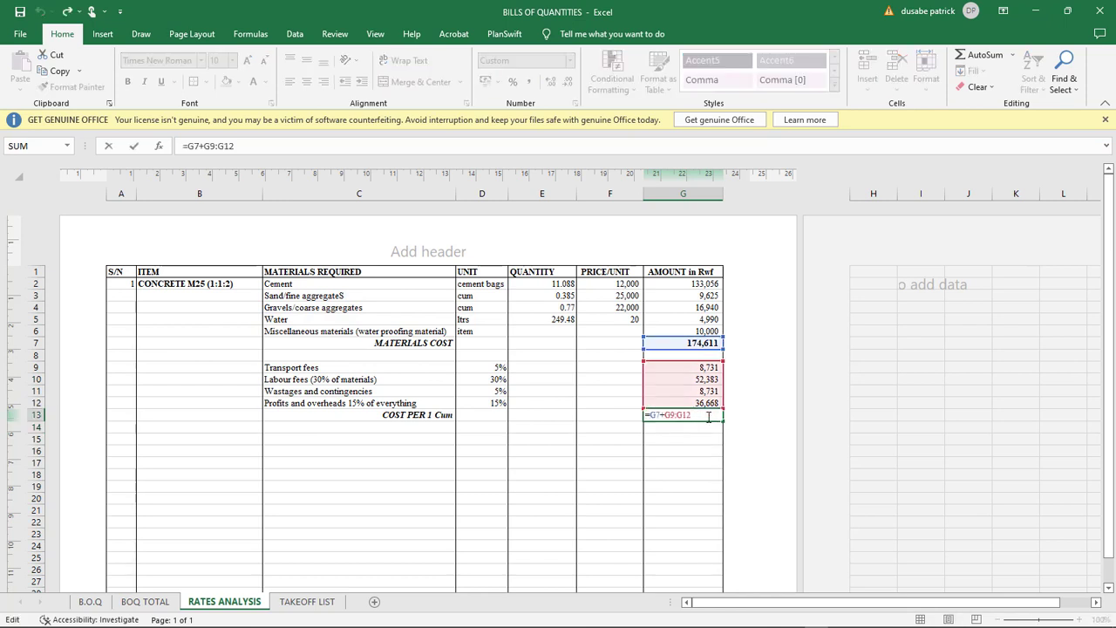
{"action": "key", "text": "Escape"}
Step: Enter =SUM(G7:G12) in G13 for a 281,123 total and make it bold
{"action": "type", "text": "="}
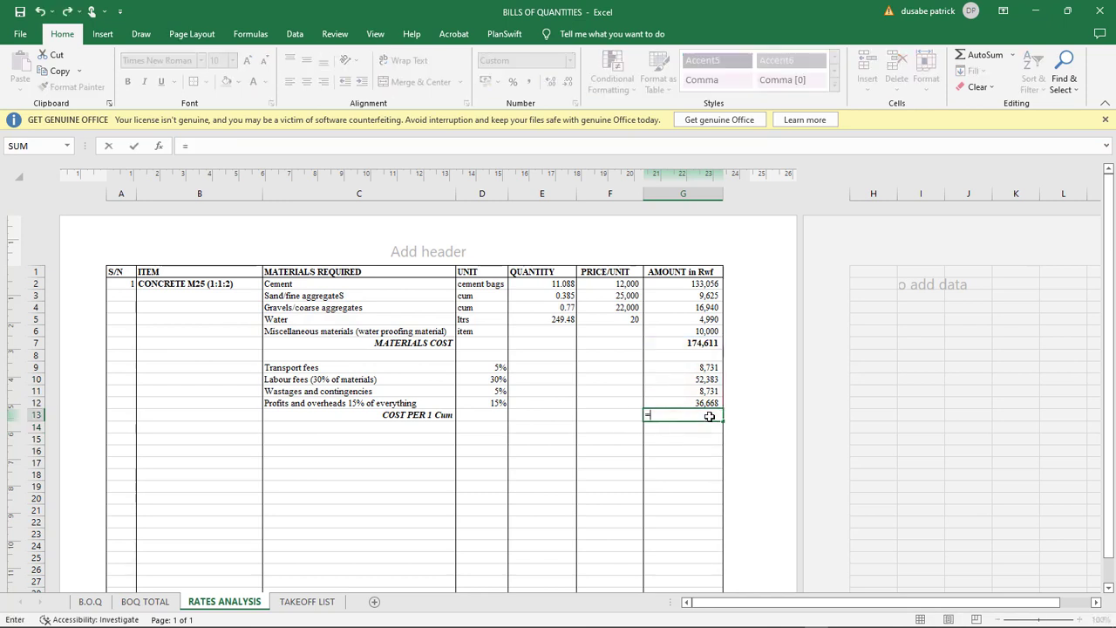
{"action": "type", "text": "SUM"}
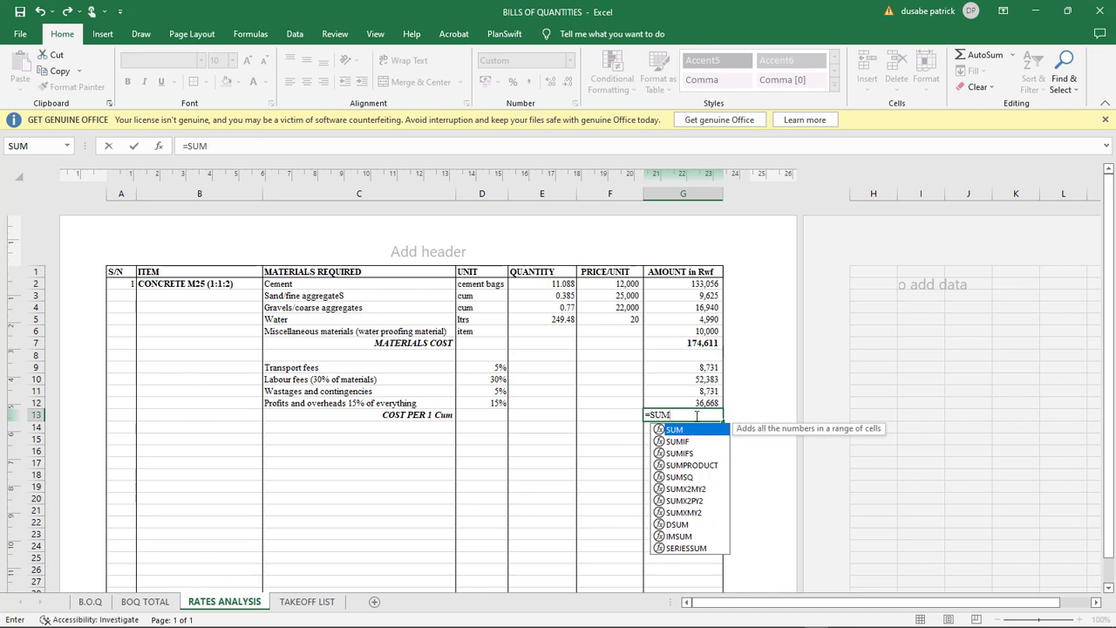
{"action": "type", "text": "("}
{"action": "left_click_drag", "start_coordinate": [703, 342], "coordinate": [708, 406]}
{"action": "key", "text": "Return"}
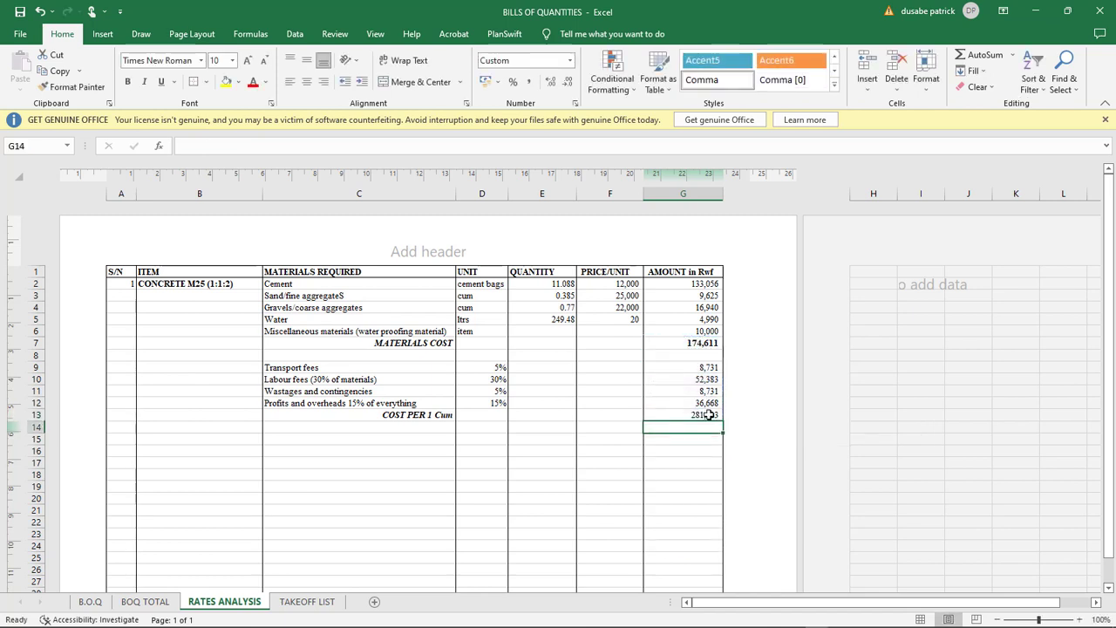
{"action": "left_click", "coordinate": [703, 416]}
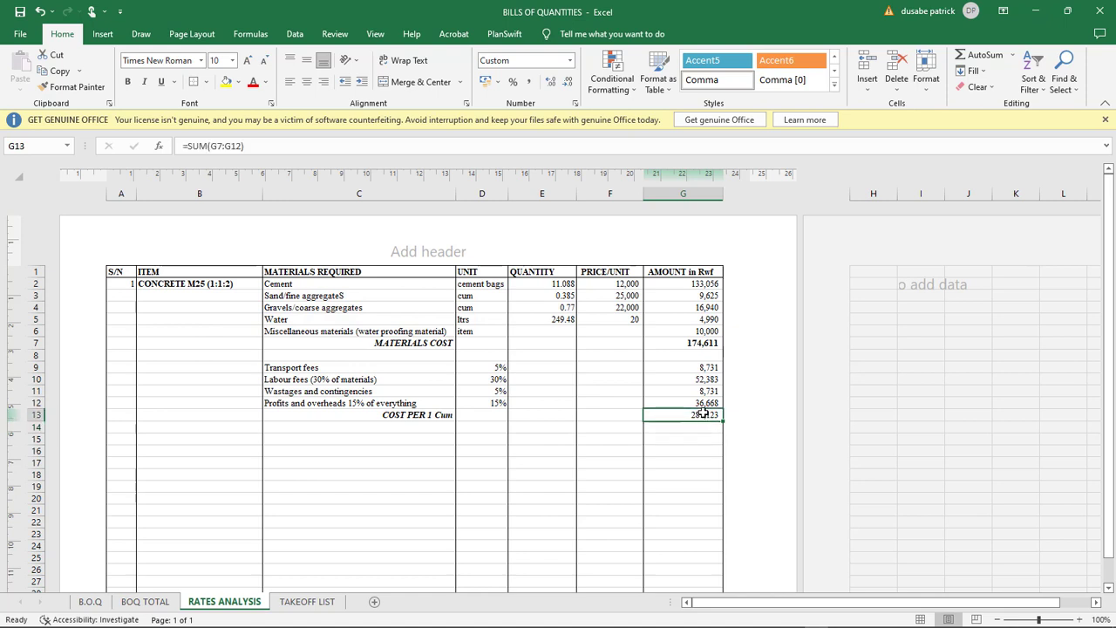
{"action": "key", "text": "ctrl+b"}
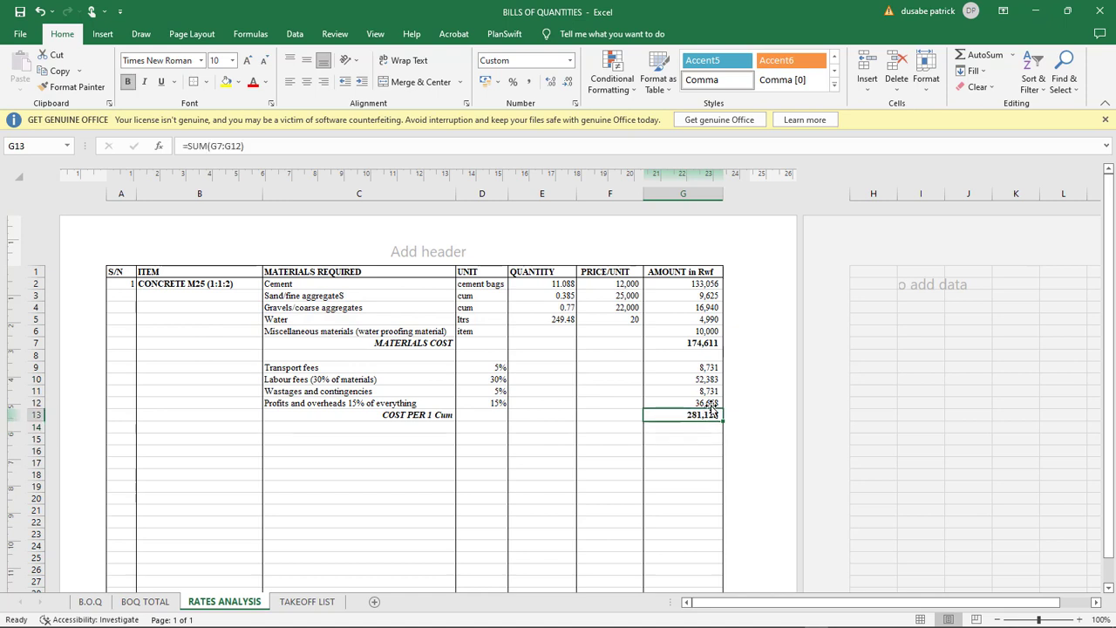
{"action": "left_click", "coordinate": [32, 415]}
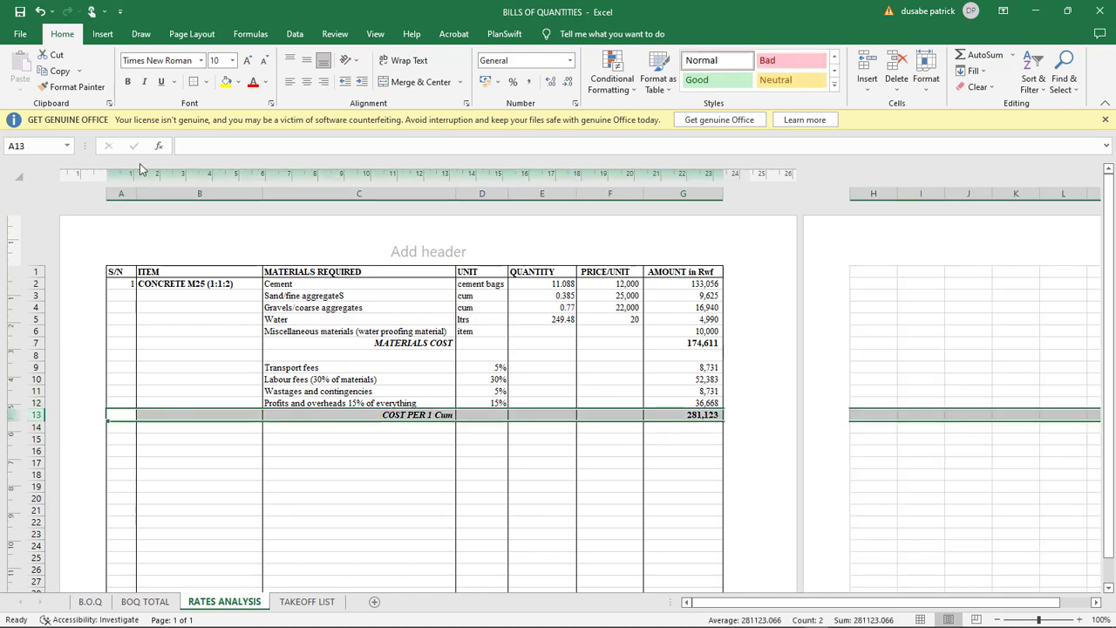
Step: Fill row 13 with a green theme colour, then reselect the G13 total
{"action": "left_click", "coordinate": [239, 82]}
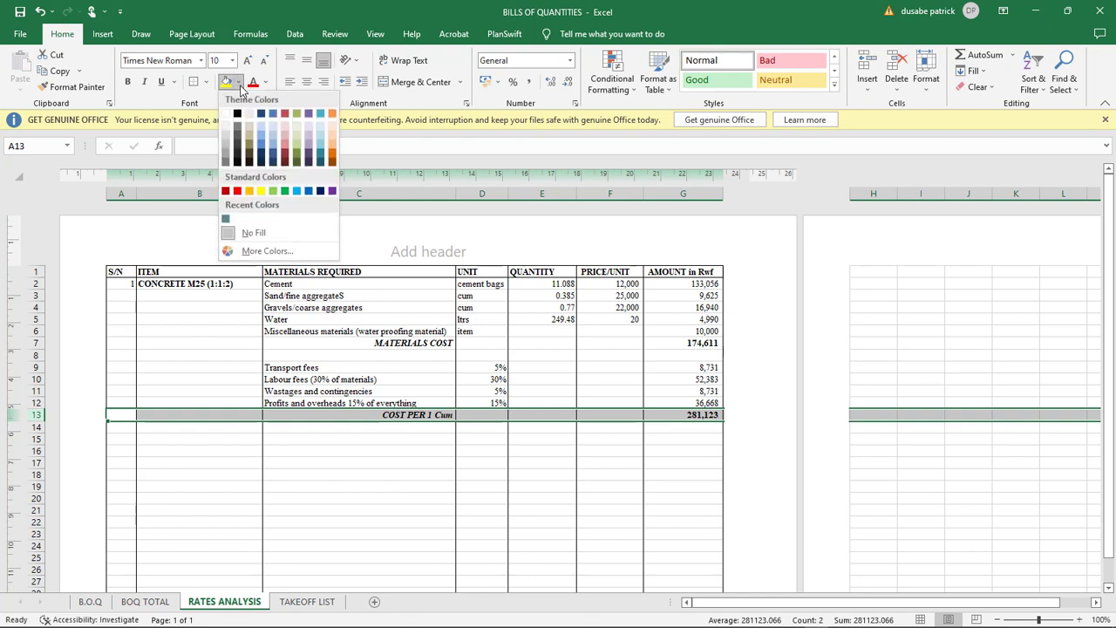
{"action": "left_click", "coordinate": [300, 118]}
{"action": "left_click", "coordinate": [589, 509]}
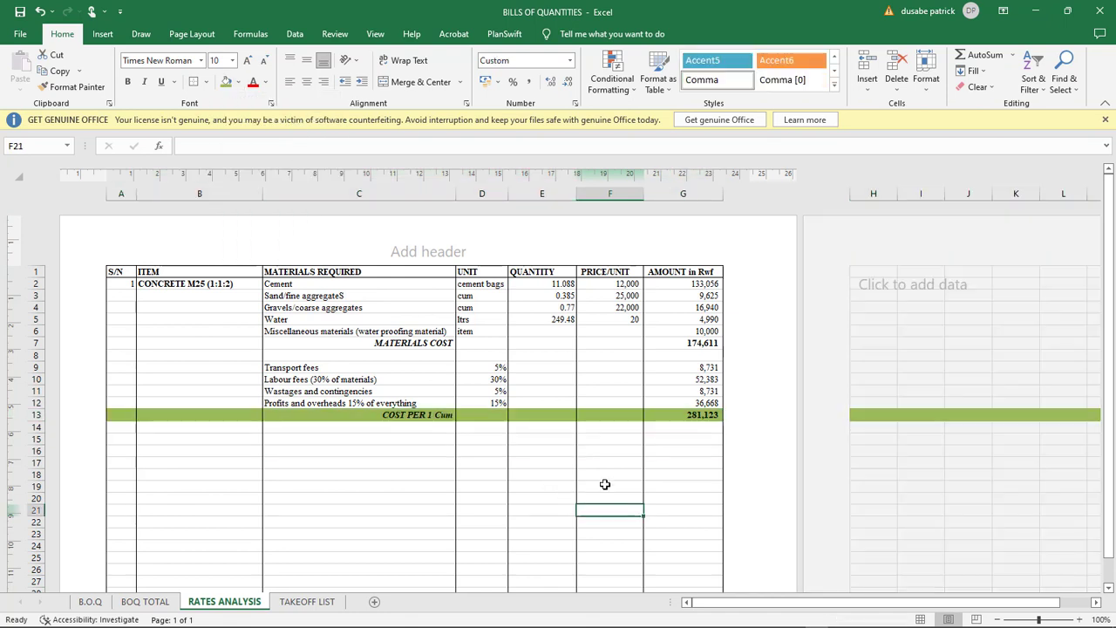
{"action": "left_click", "coordinate": [689, 427]}
{"action": "left_click", "coordinate": [697, 415]}
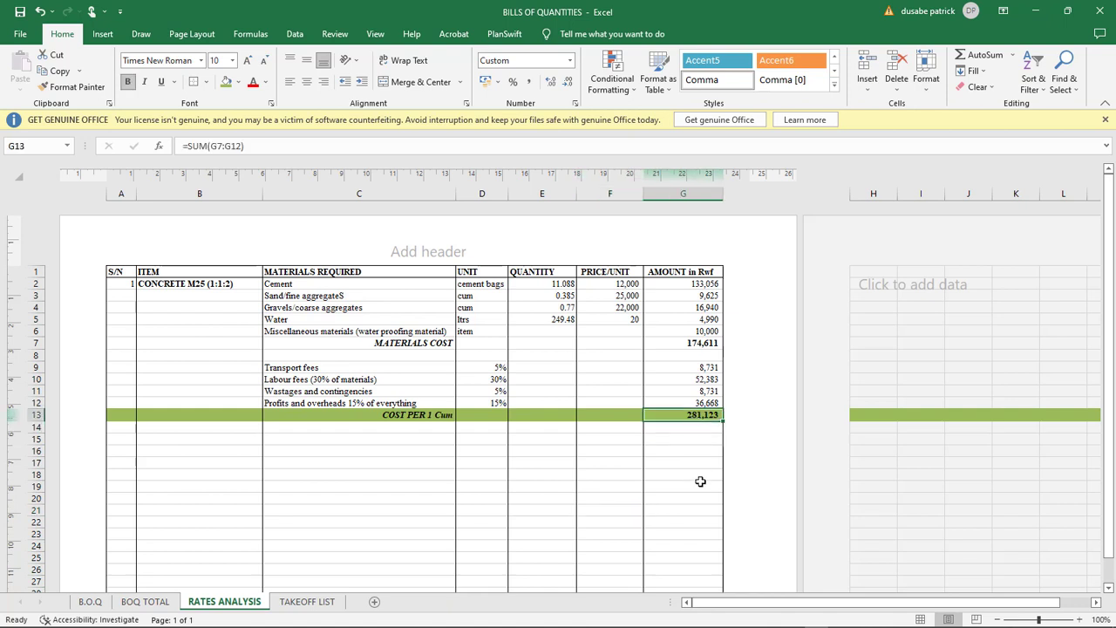